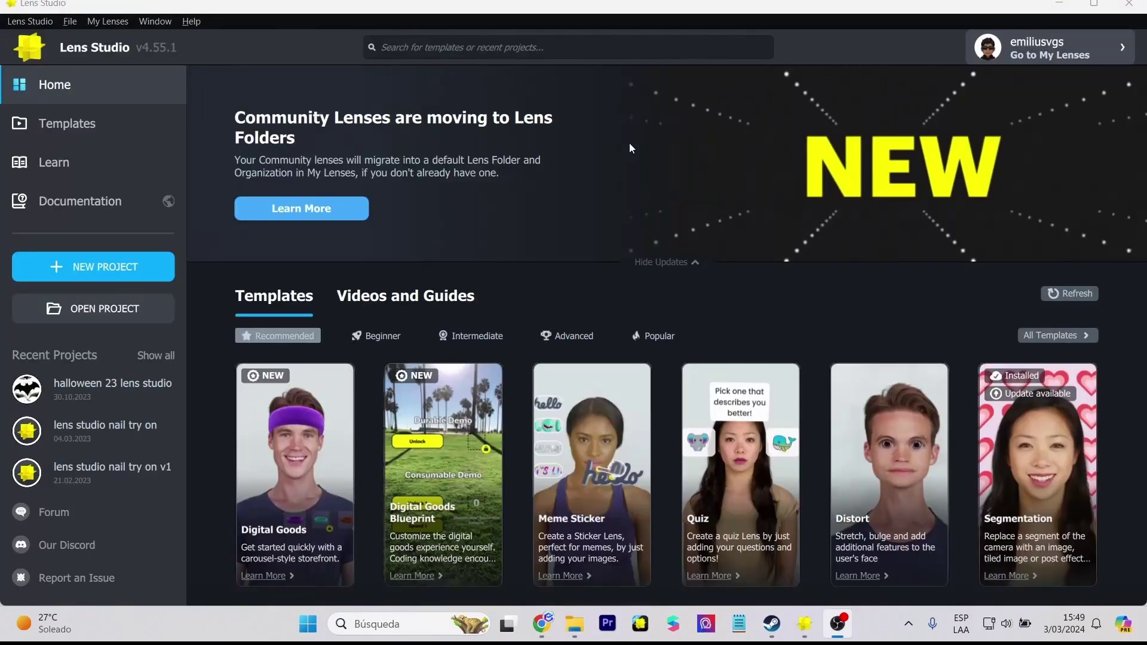
- Search the templates for "wr" and open the Wristwear Try-On template
{"action": "left_click", "coordinate": [537, 46]}
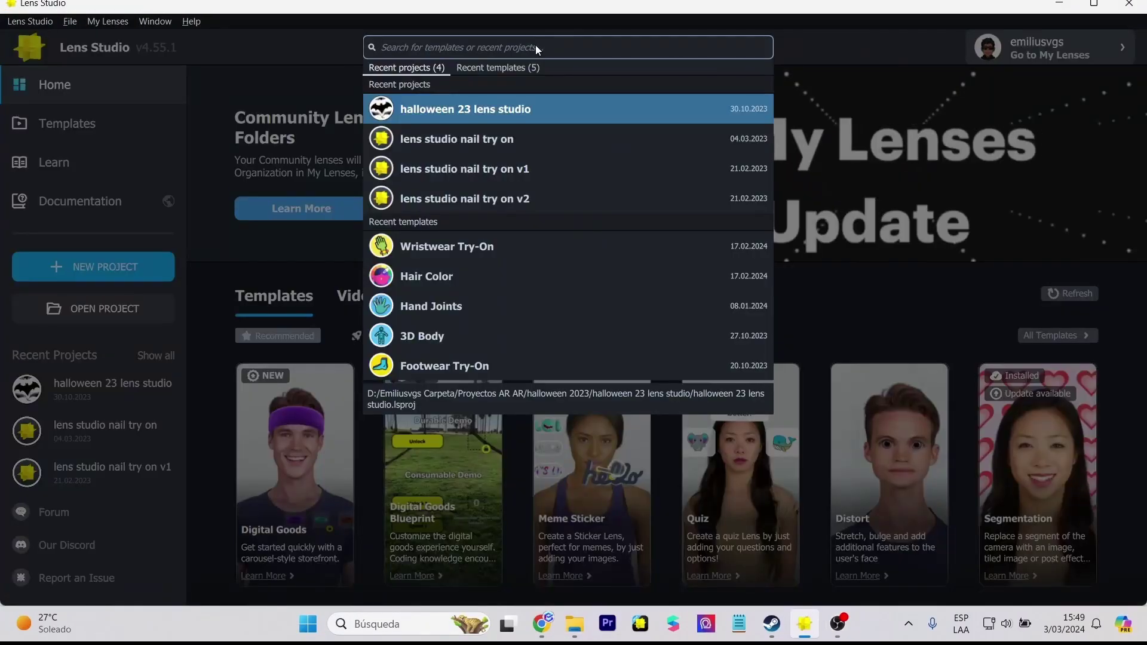
{"action": "type", "text": "wr"}
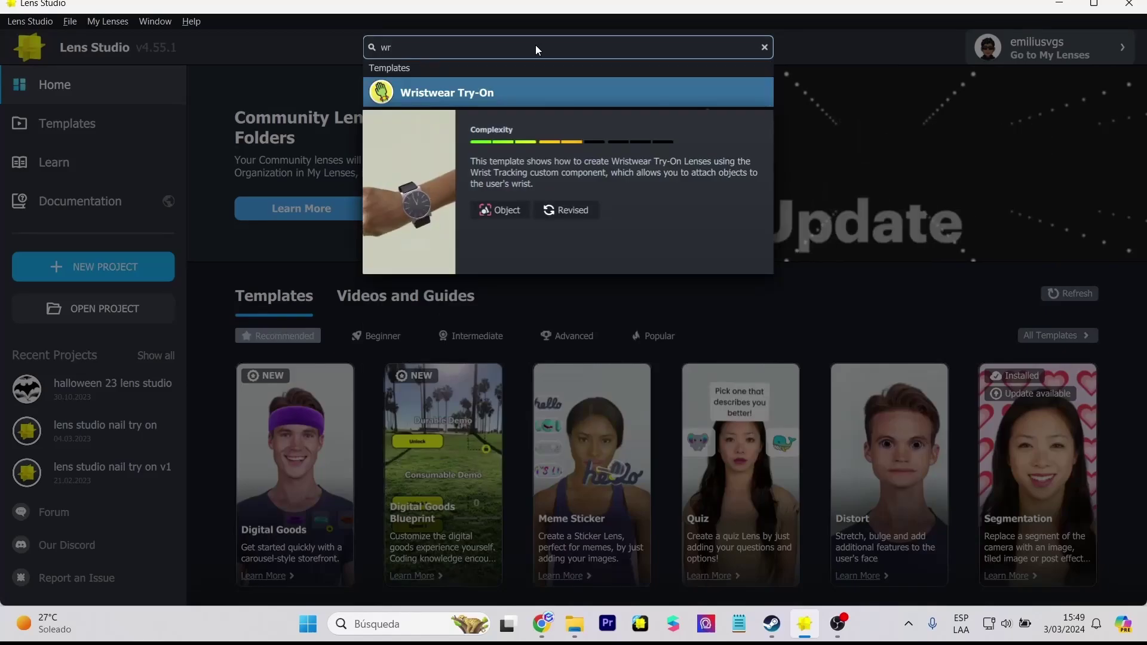
{"action": "left_click", "coordinate": [424, 91]}
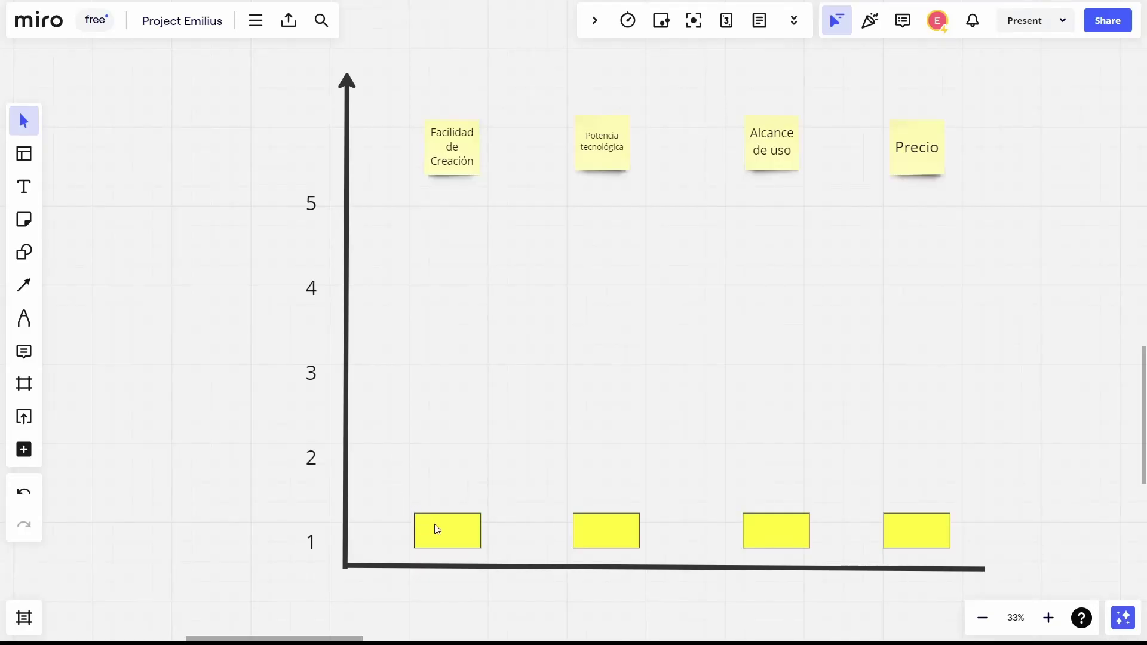
- Switch to the Miro chart and raise the yellow Facilidad de Creación bar to level 4
{"action": "left_click", "coordinate": [437, 529]}
{"action": "left_click_drag", "start_coordinate": [448, 513], "coordinate": [425, 293]}
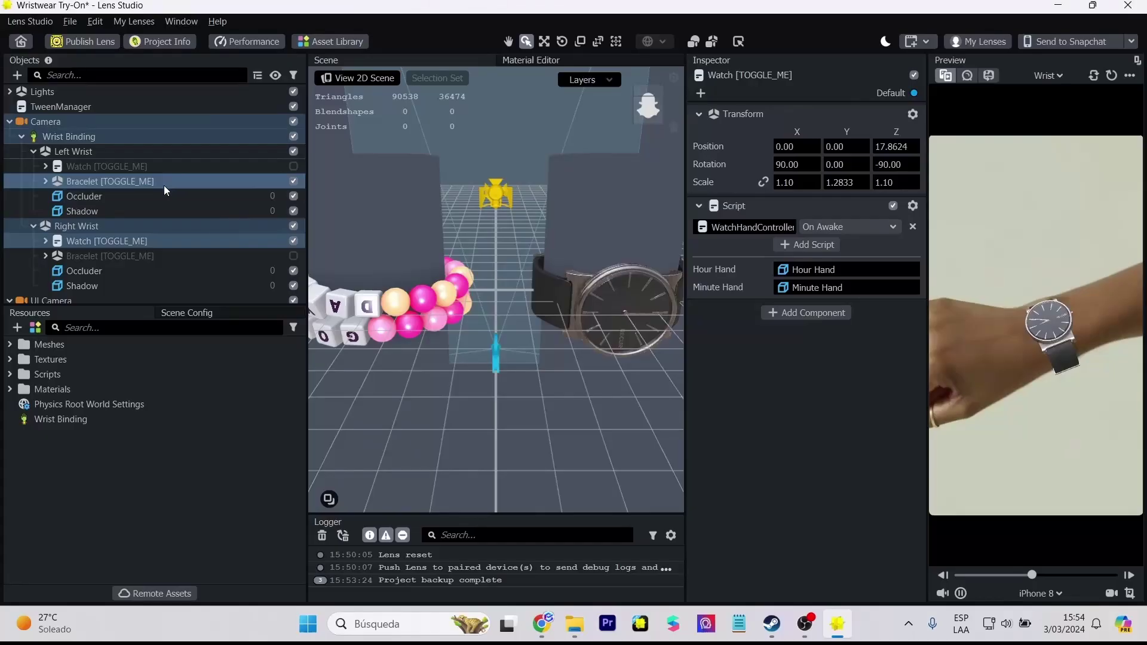
- In Lens Studio, disable the watch and bracelet under Left Wrist and the watch under Right Wrist
{"action": "left_click", "coordinate": [122, 153]}
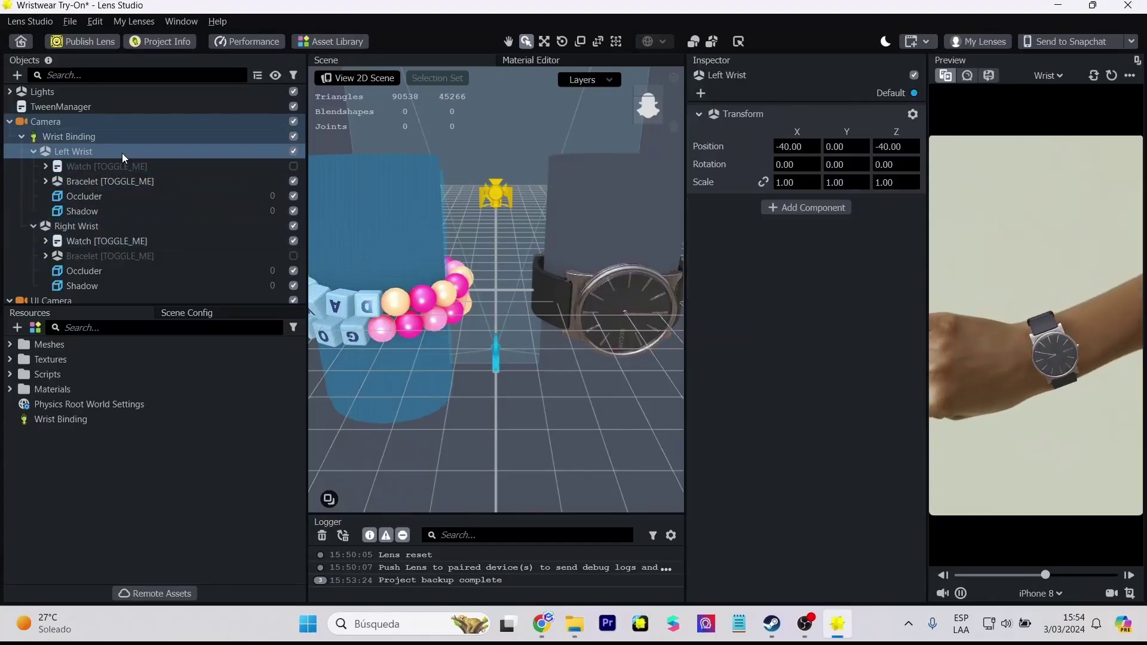
{"action": "left_click", "coordinate": [121, 227]}
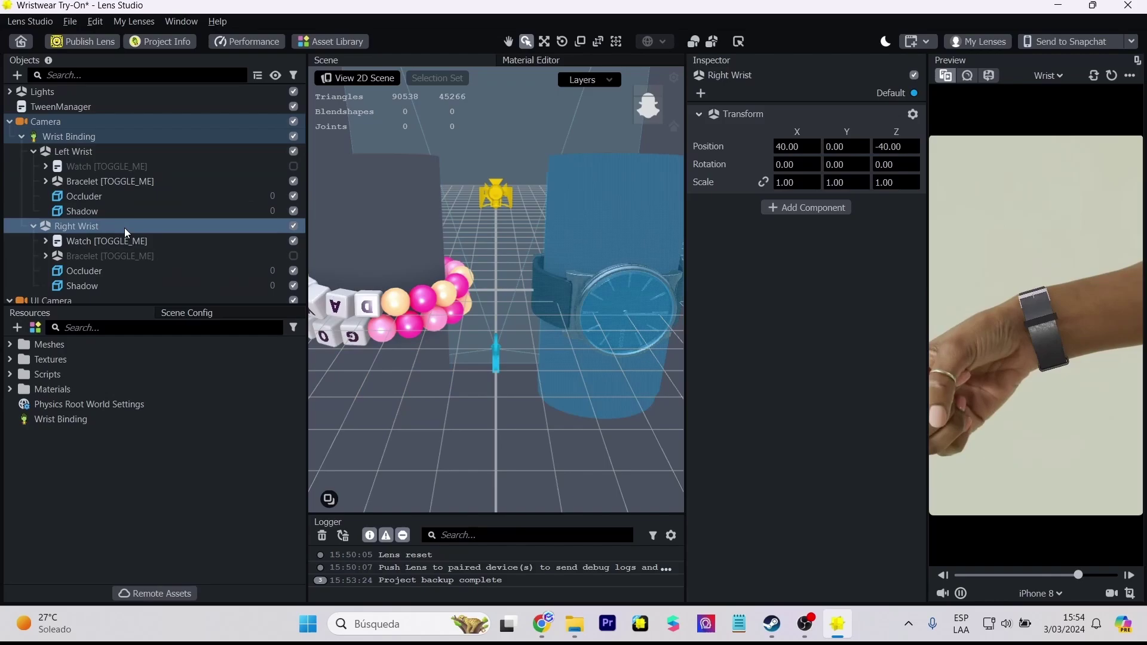
{"action": "left_click", "coordinate": [292, 166]}
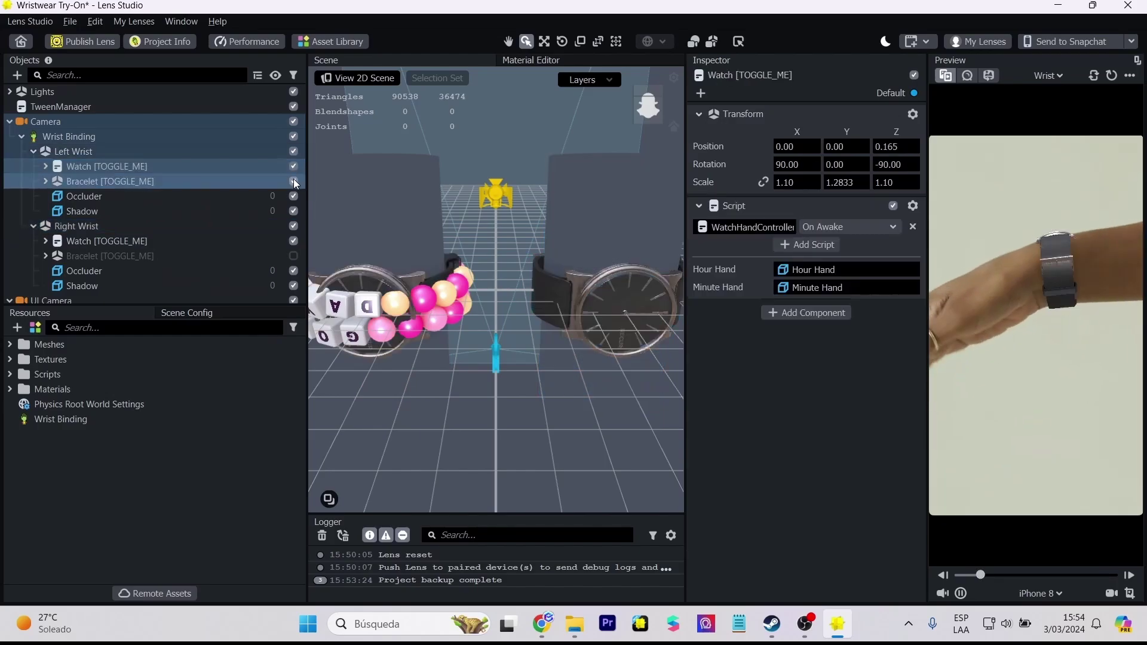
{"action": "left_click", "coordinate": [293, 180]}
{"action": "left_click", "coordinate": [292, 166]}
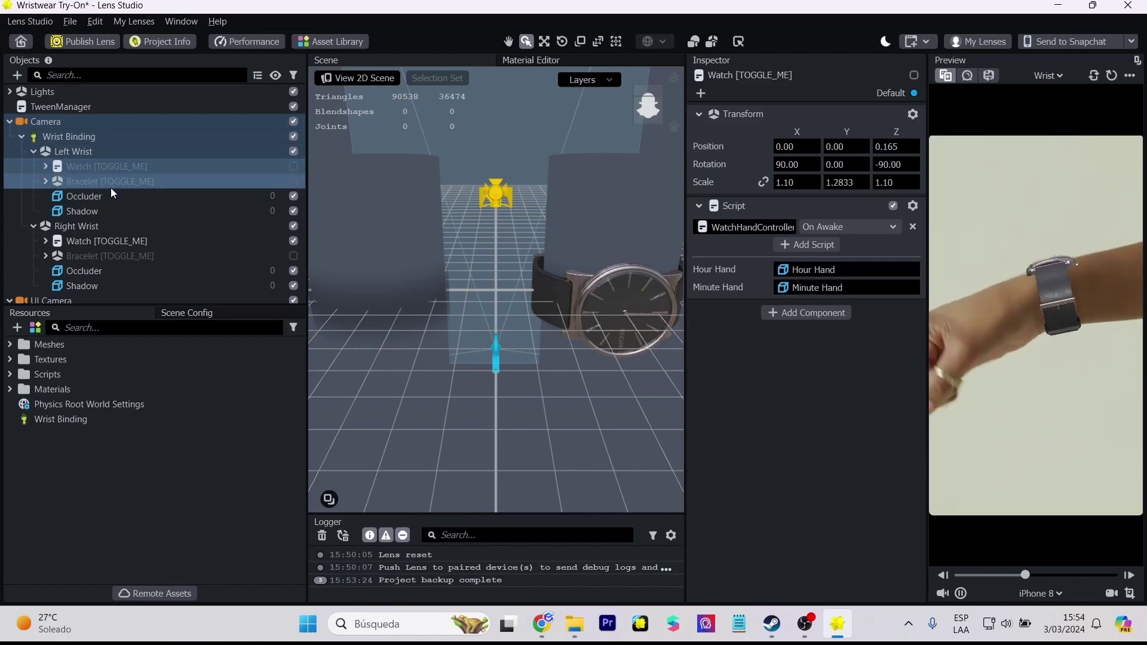
{"action": "left_click", "coordinate": [92, 226]}
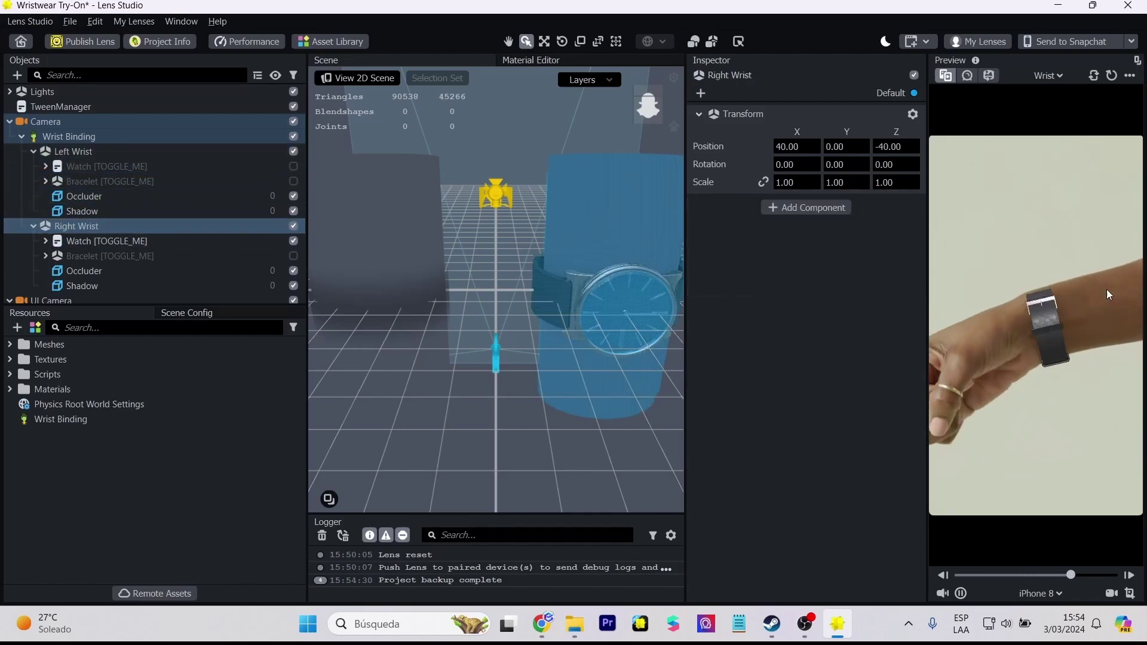
{"action": "left_click", "coordinate": [293, 241]}
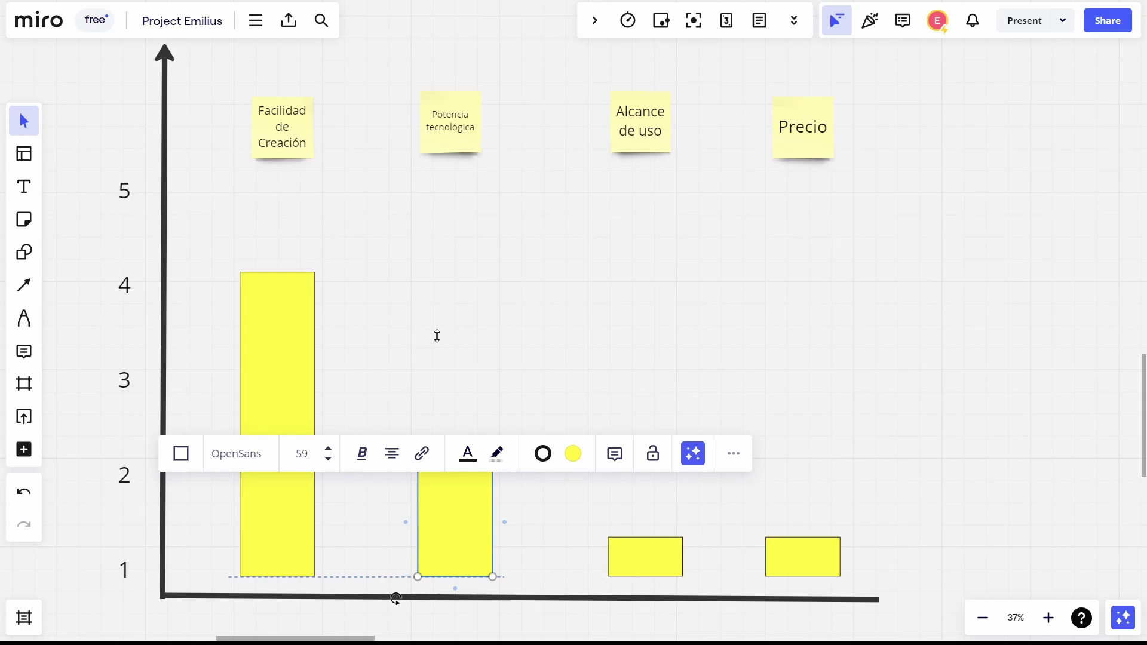
- Return to the Miro chart and raise the yellow Potencia tecnológica bar to level 4
{"action": "left_click_drag", "start_coordinate": [435, 333], "coordinate": [426, 291]}
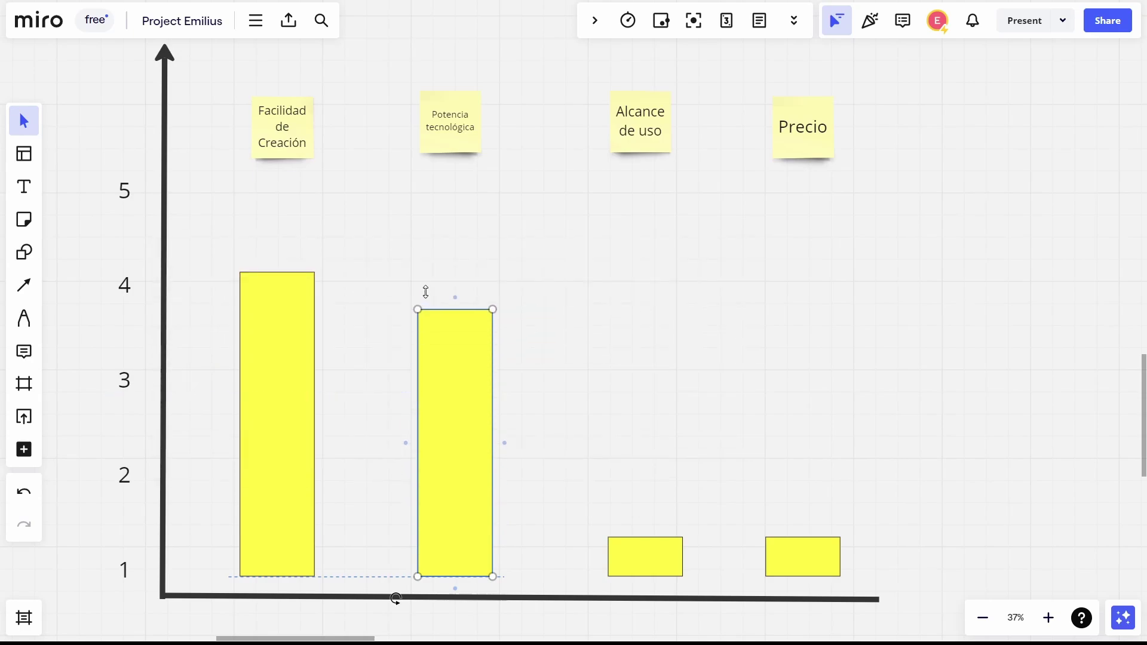
{"action": "left_click", "coordinate": [111, 226]}
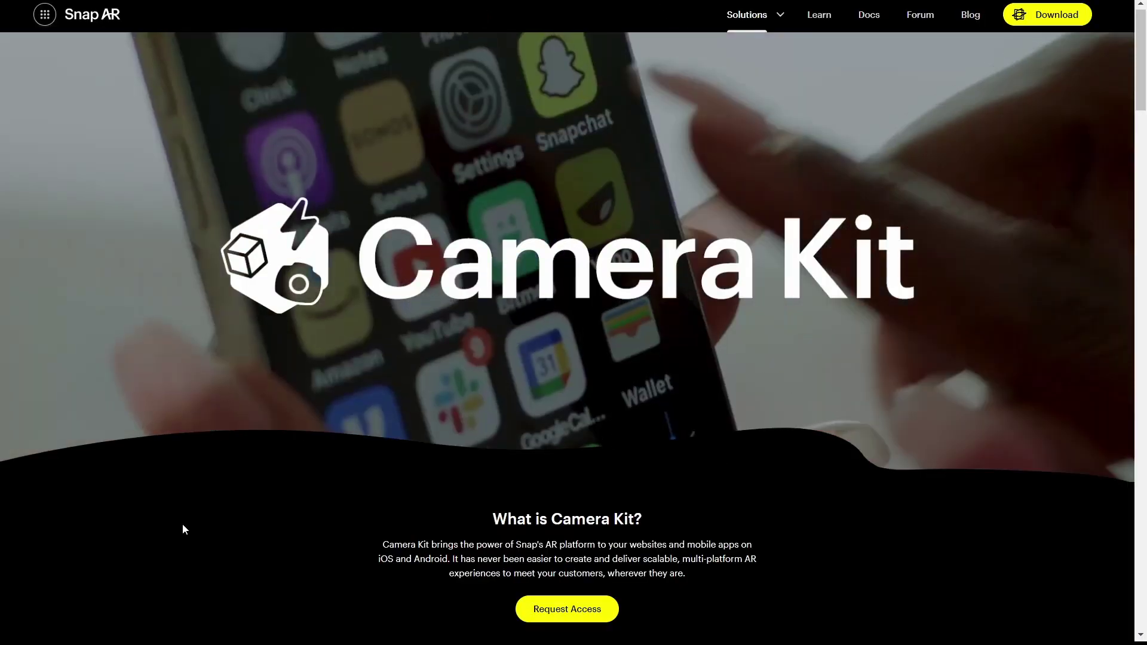
- Look through the Snap AR Camera Kit page, including its Develop, Create, Distribute and AR capabilities sections
{"action": "scroll", "coordinate": [182, 529], "scroll_direction": "down", "scroll_amount": 7}
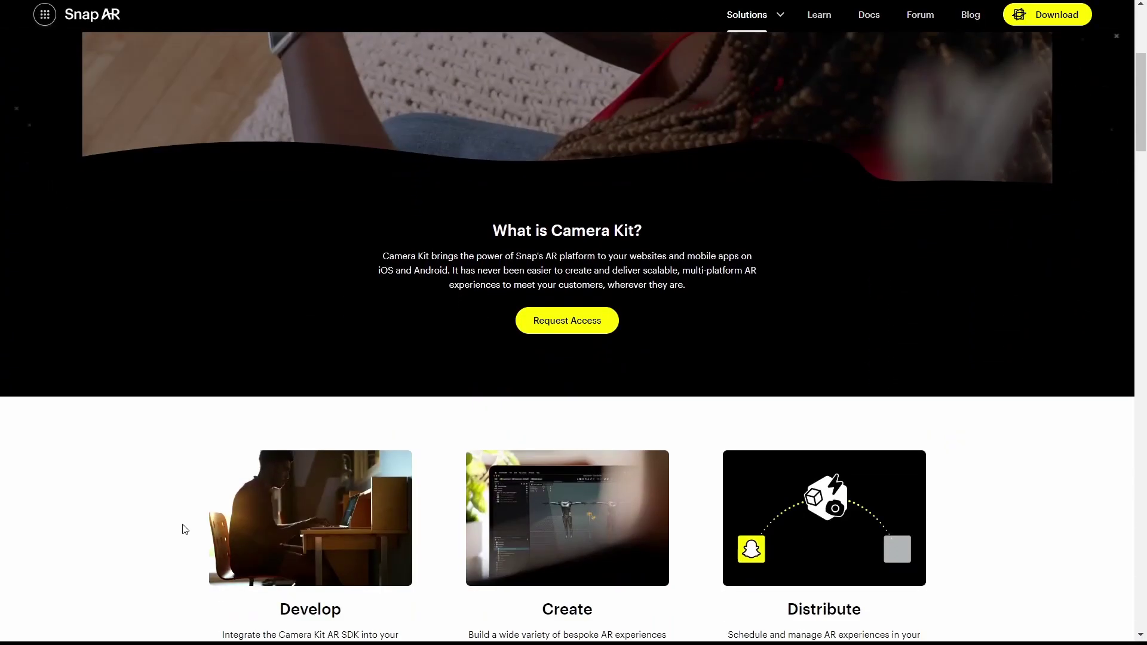
{"action": "scroll", "coordinate": [90, 470], "scroll_direction": "down", "scroll_amount": 4}
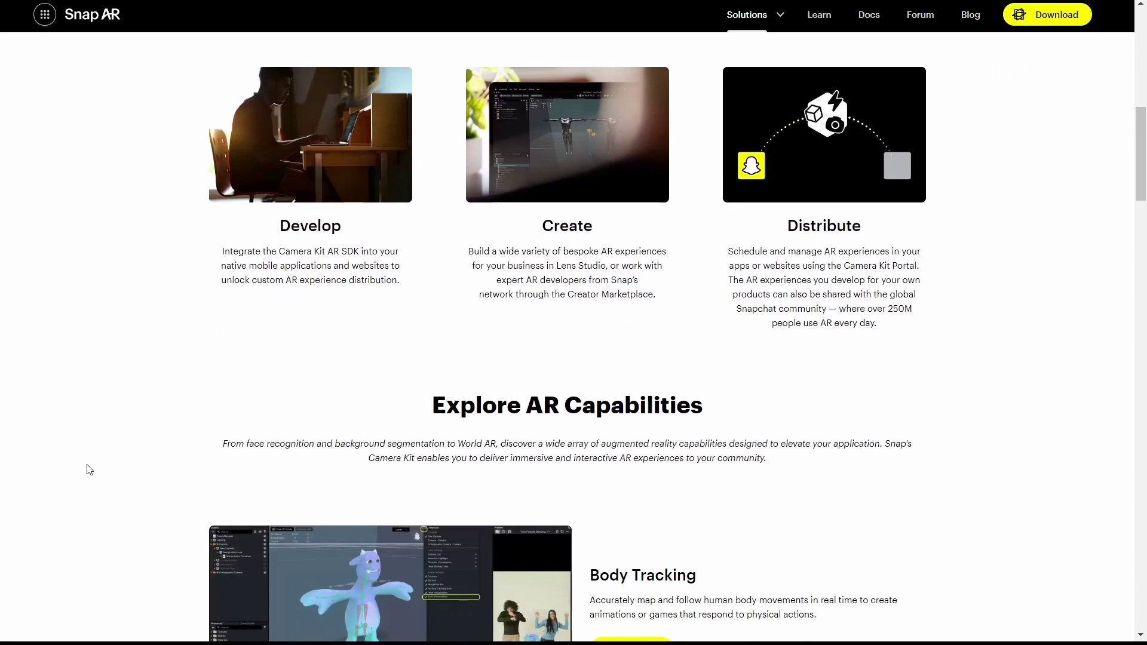
{"action": "scroll", "coordinate": [90, 470], "scroll_direction": "down", "scroll_amount": 9}
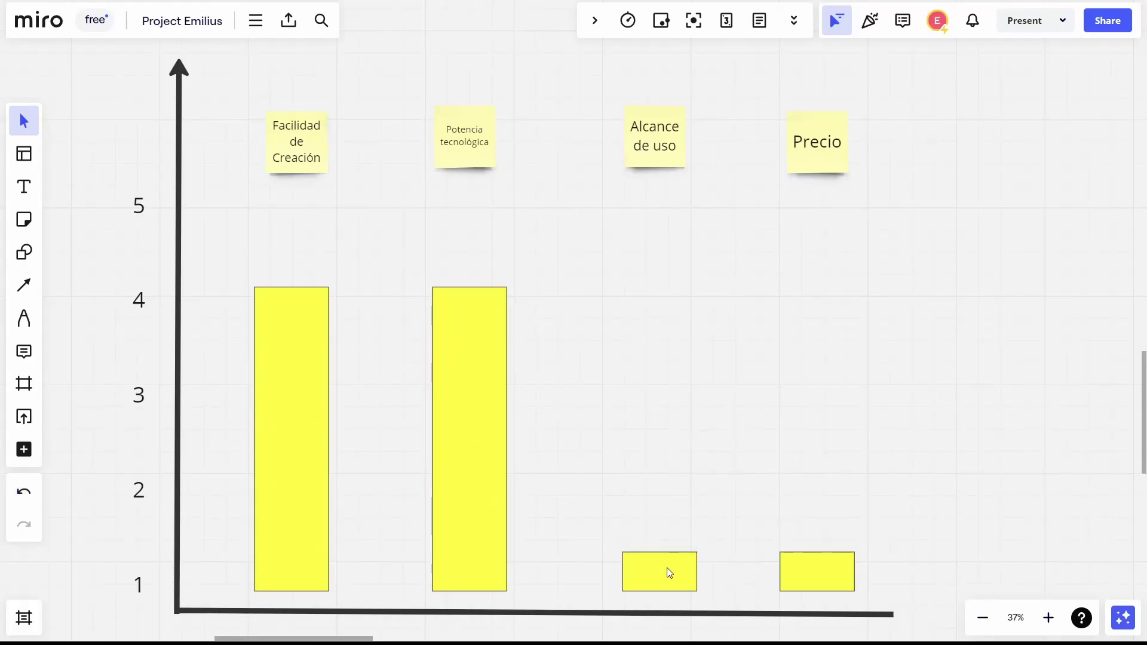
- Switch to the Miro chart and raise the yellow Alcance de uso bar to level 2
{"action": "left_click", "coordinate": [669, 573]}
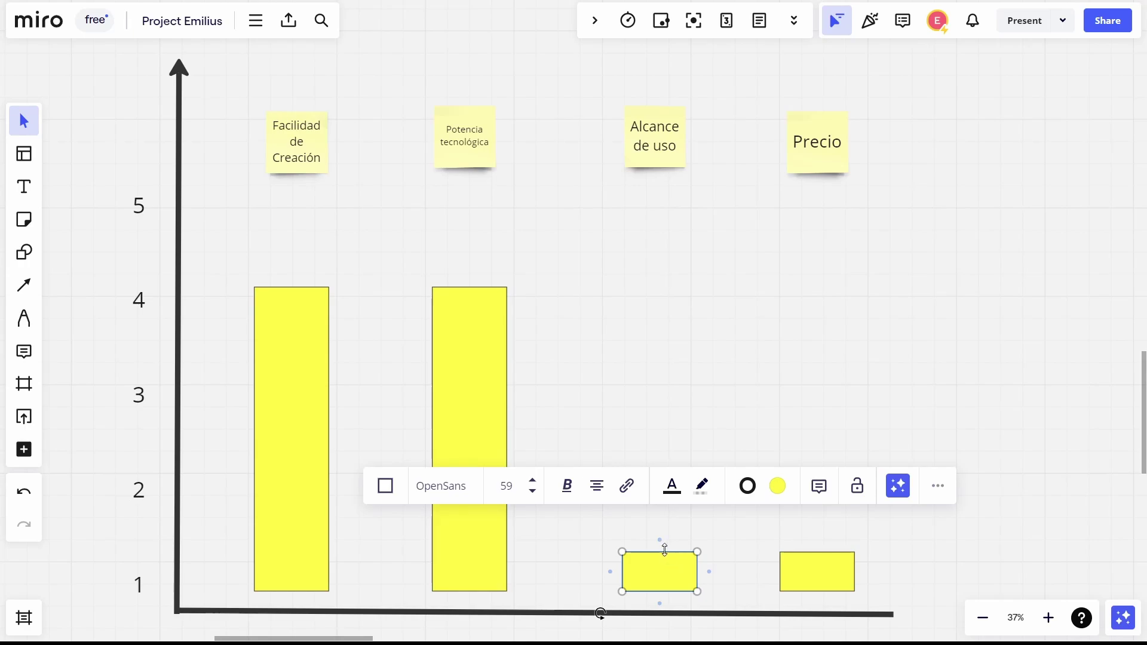
{"action": "left_click_drag", "start_coordinate": [665, 548], "coordinate": [642, 473]}
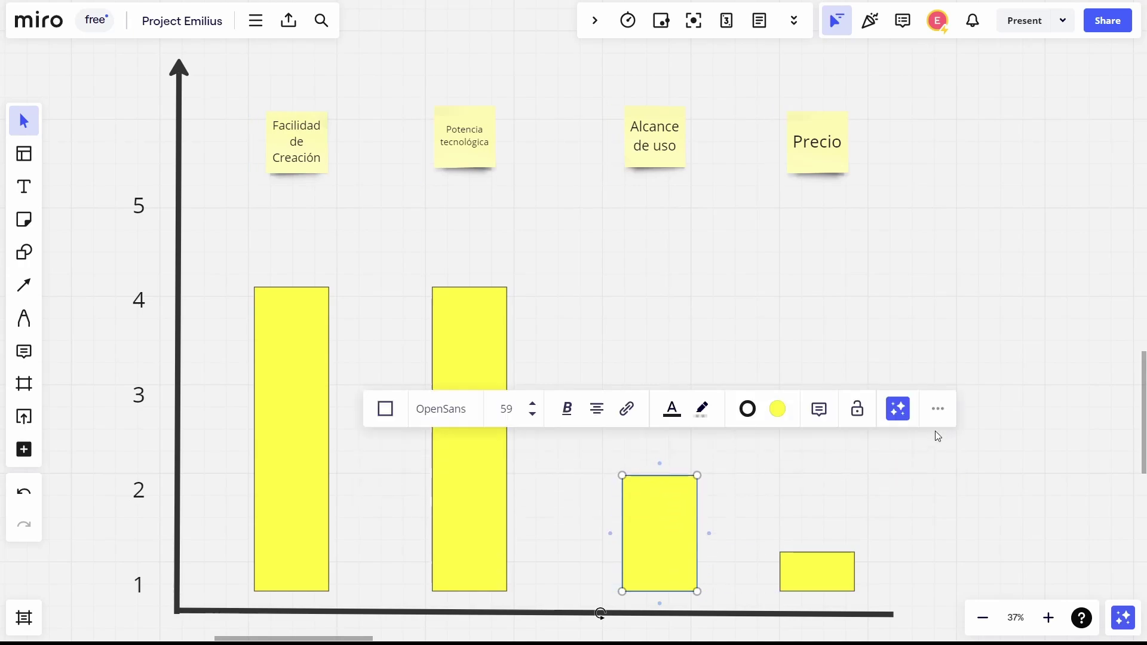
{"action": "left_click", "coordinate": [937, 435]}
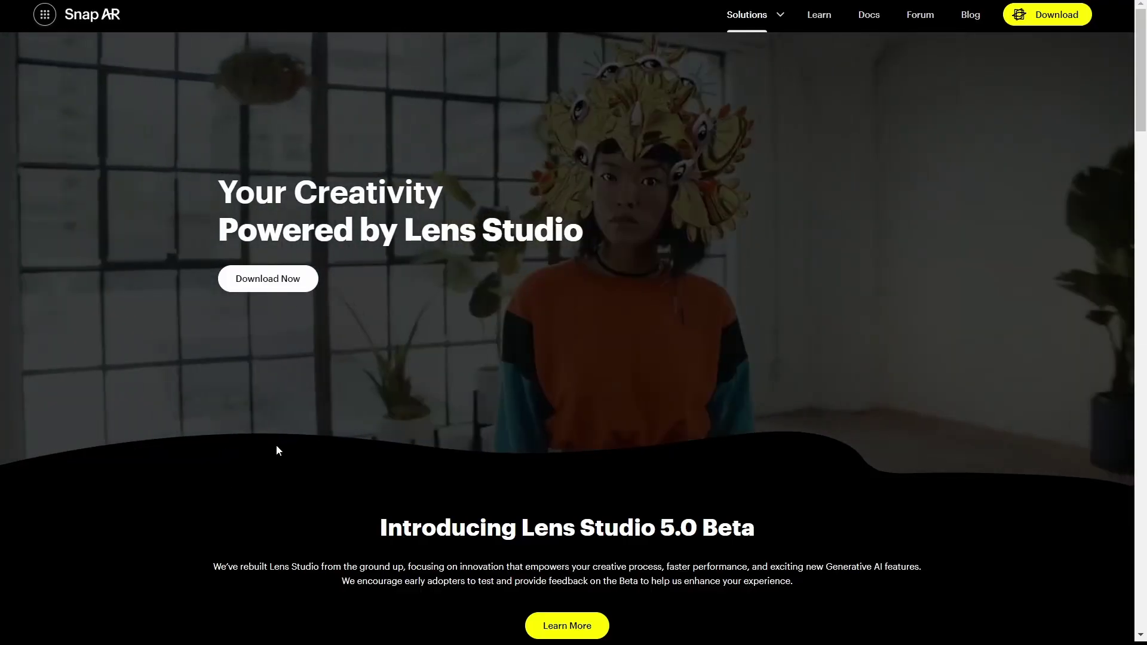
- Look through the Snap AR page for Lens Studio 5.0 Beta, reading its speed, creativity, workflow and collaboration sections
{"action": "scroll", "coordinate": [120, 487], "scroll_direction": "down", "scroll_amount": 1}
{"action": "scroll", "coordinate": [119, 487], "scroll_direction": "up", "scroll_amount": 2}
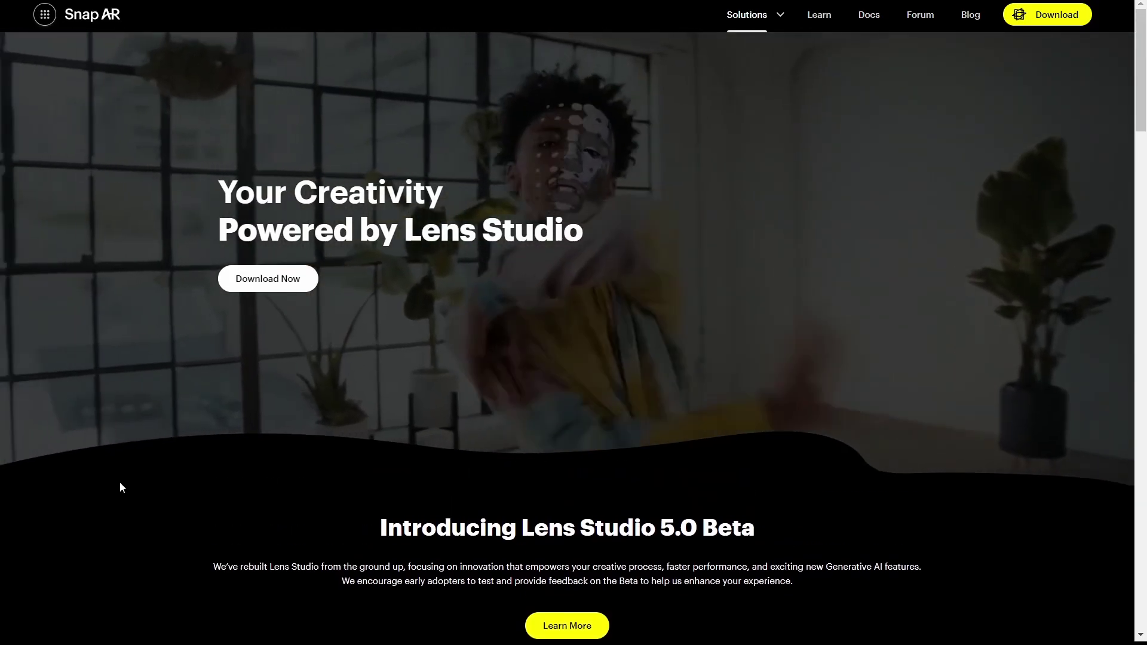
{"action": "scroll", "coordinate": [120, 484], "scroll_direction": "down", "scroll_amount": 8}
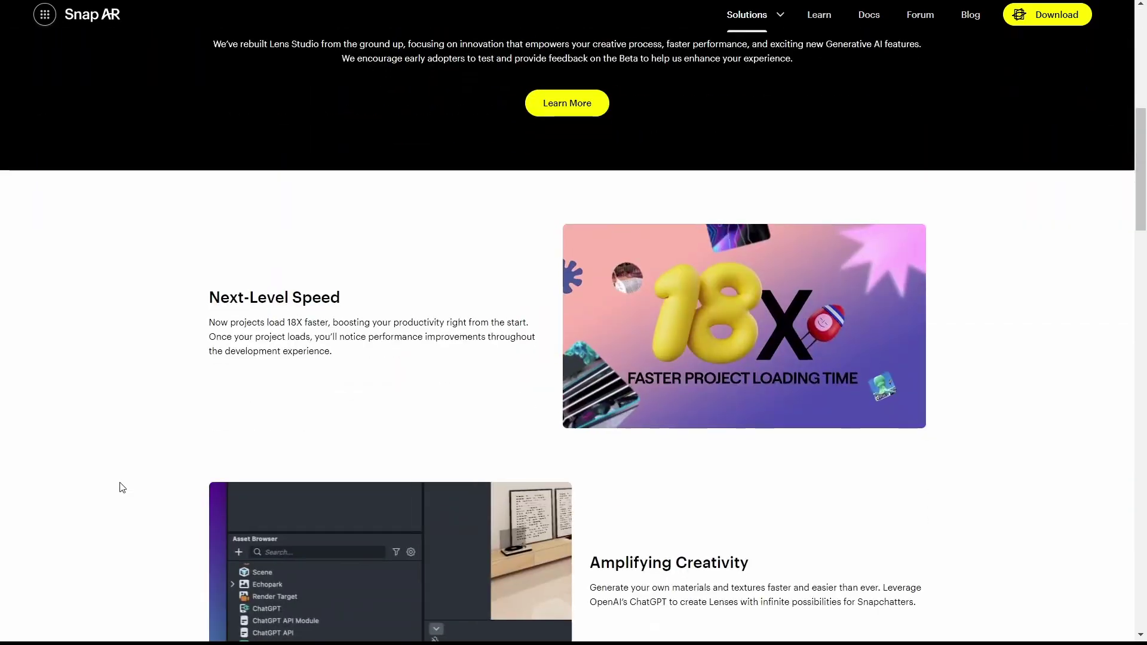
{"action": "scroll", "coordinate": [122, 488], "scroll_direction": "down", "scroll_amount": 5}
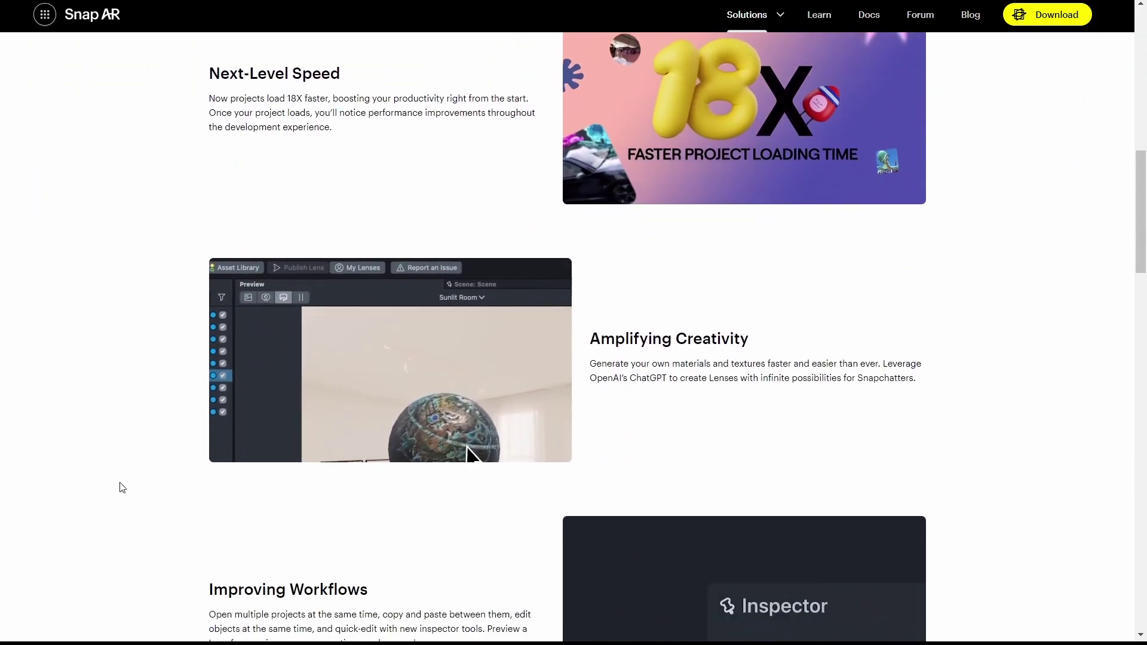
{"action": "scroll", "coordinate": [122, 485], "scroll_direction": "down", "scroll_amount": 5}
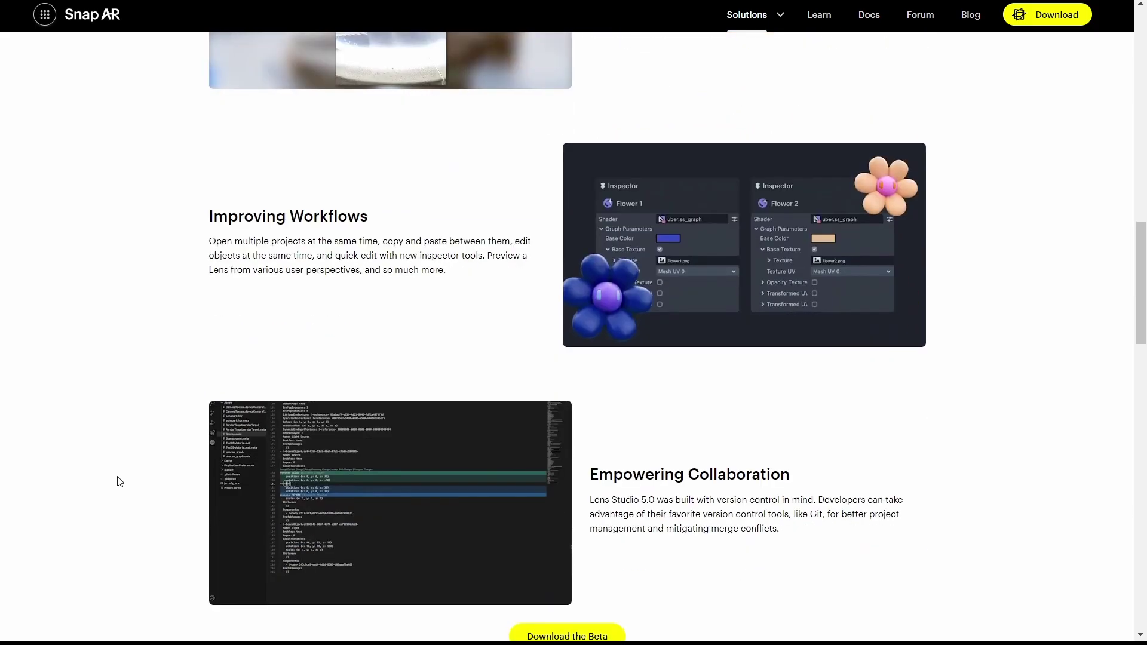
{"action": "scroll", "coordinate": [118, 478], "scroll_direction": "down", "scroll_amount": 5}
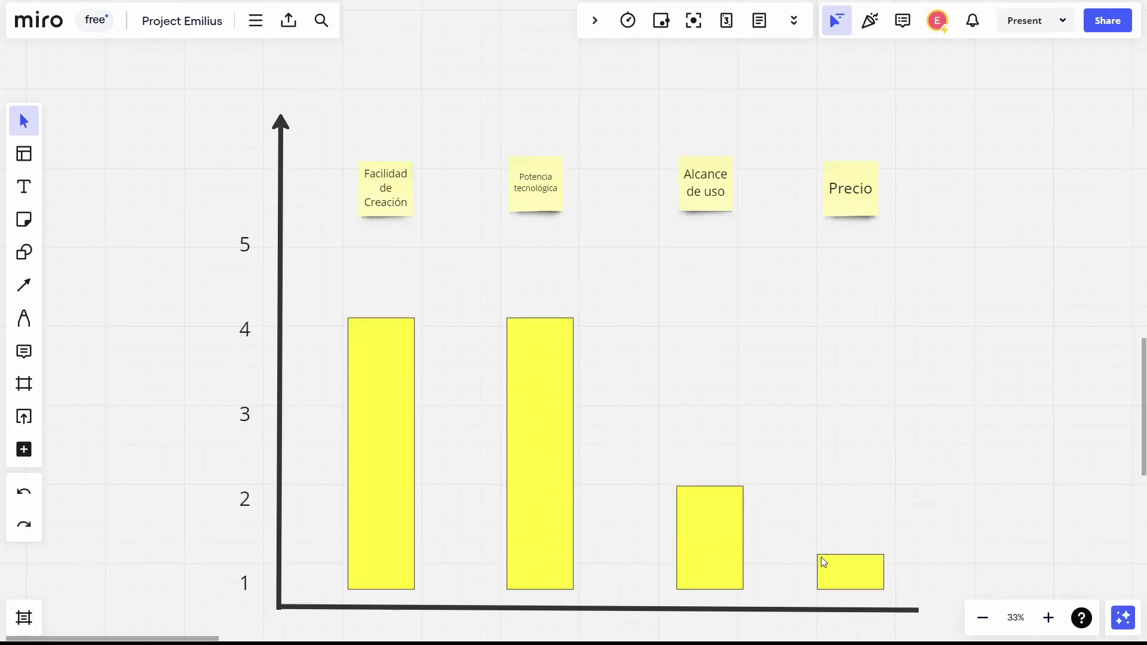
- In the Miro chart, raise the yellow Precio bar to level 5 and move the green sticky note reading 15 onto the chart
{"action": "left_click", "coordinate": [845, 567]}
{"action": "left_click_drag", "start_coordinate": [850, 550], "coordinate": [819, 285]}
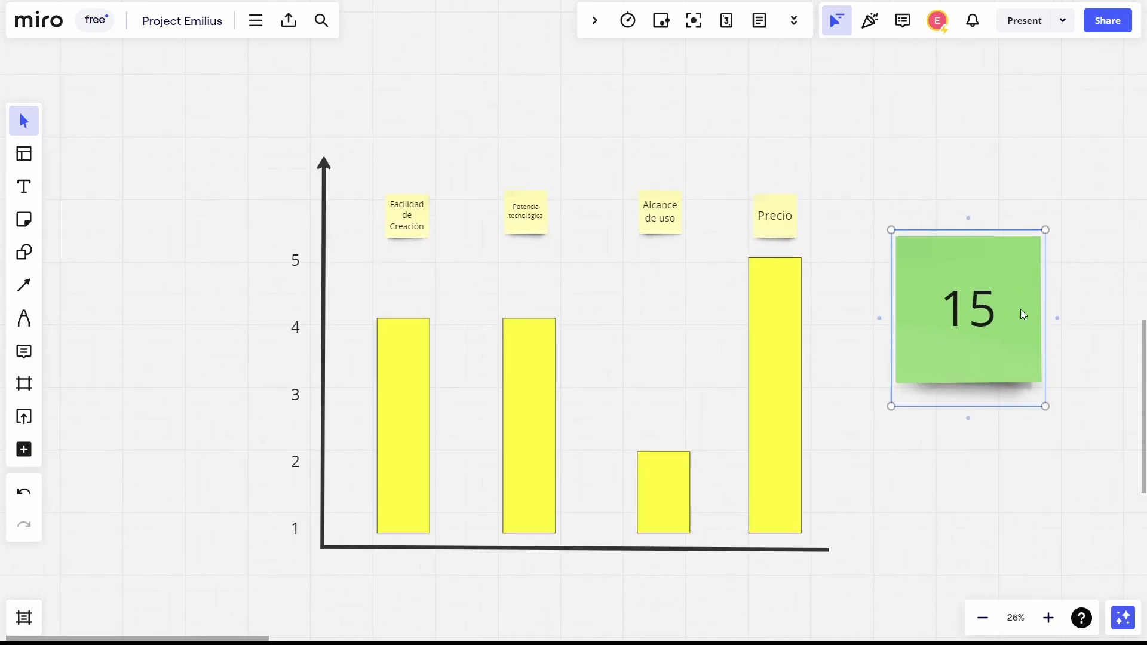
{"action": "left_click_drag", "start_coordinate": [1019, 309], "coordinate": [582, 339]}
{"action": "scroll", "coordinate": [599, 365], "scroll_direction": "up", "scroll_amount": 2}
{"action": "left_click", "coordinate": [995, 348]}
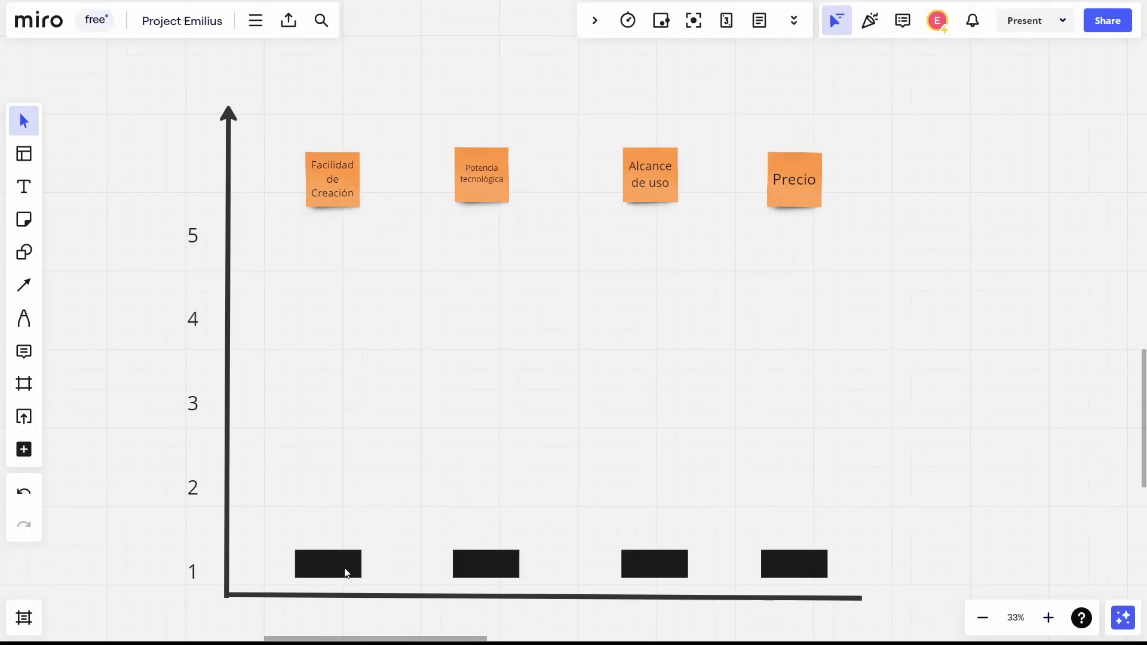
- In the chart with orange notes, raise the black Facilidad de Creación bar to level 4
{"action": "left_click", "coordinate": [341, 566]}
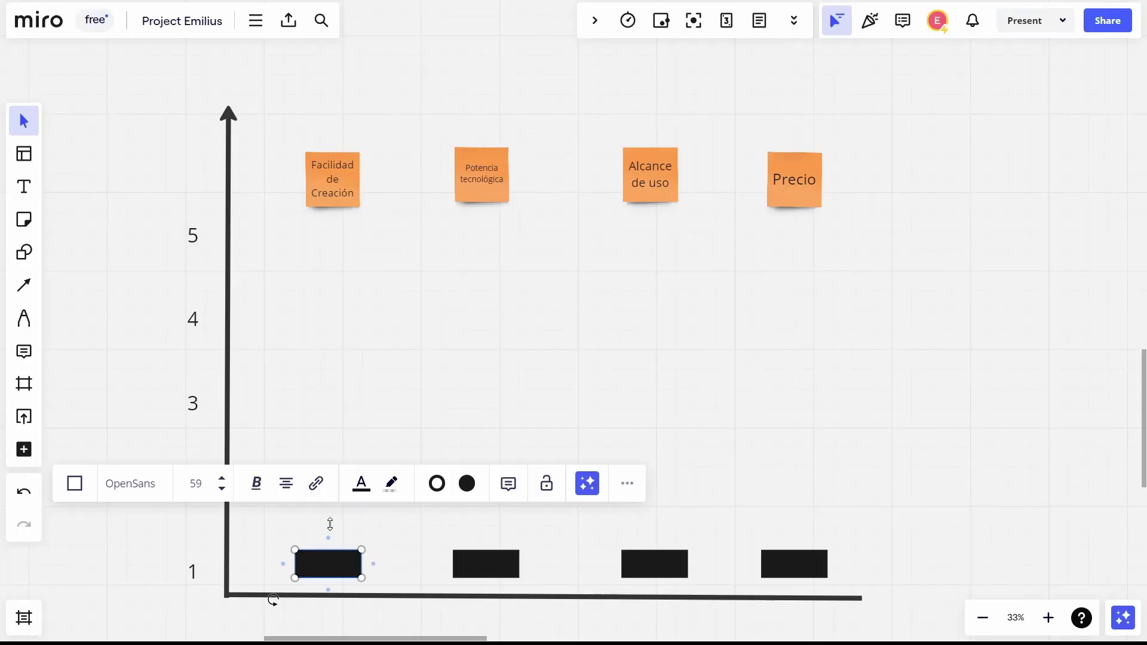
{"action": "left_click_drag", "start_coordinate": [330, 524], "coordinate": [300, 306]}
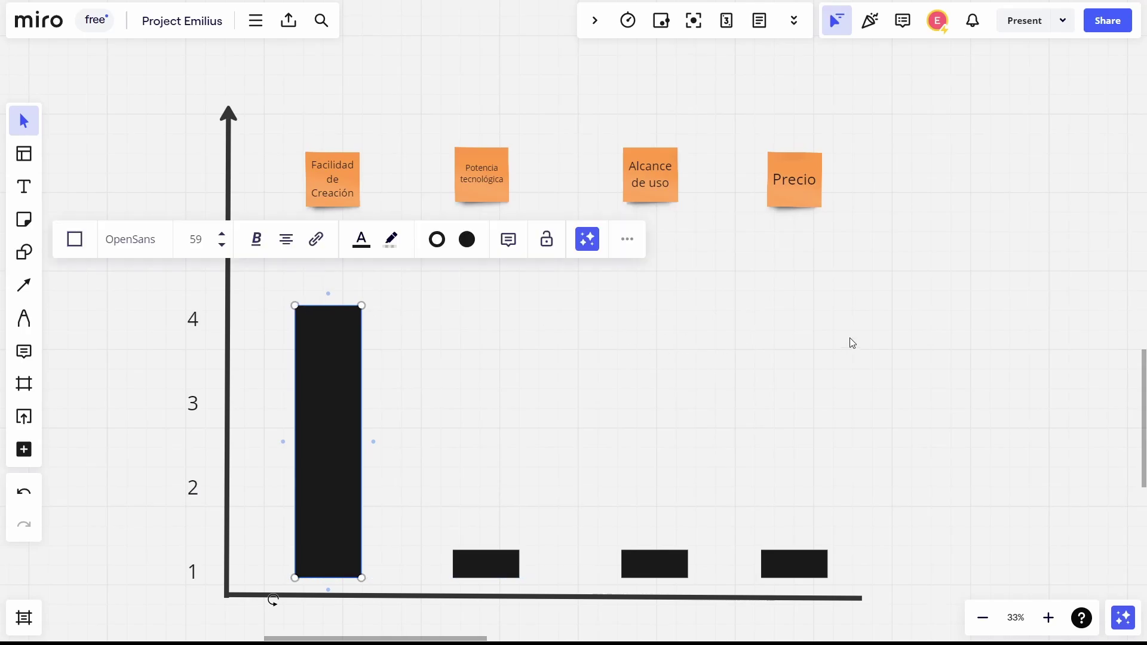
{"action": "left_click", "coordinate": [852, 342]}
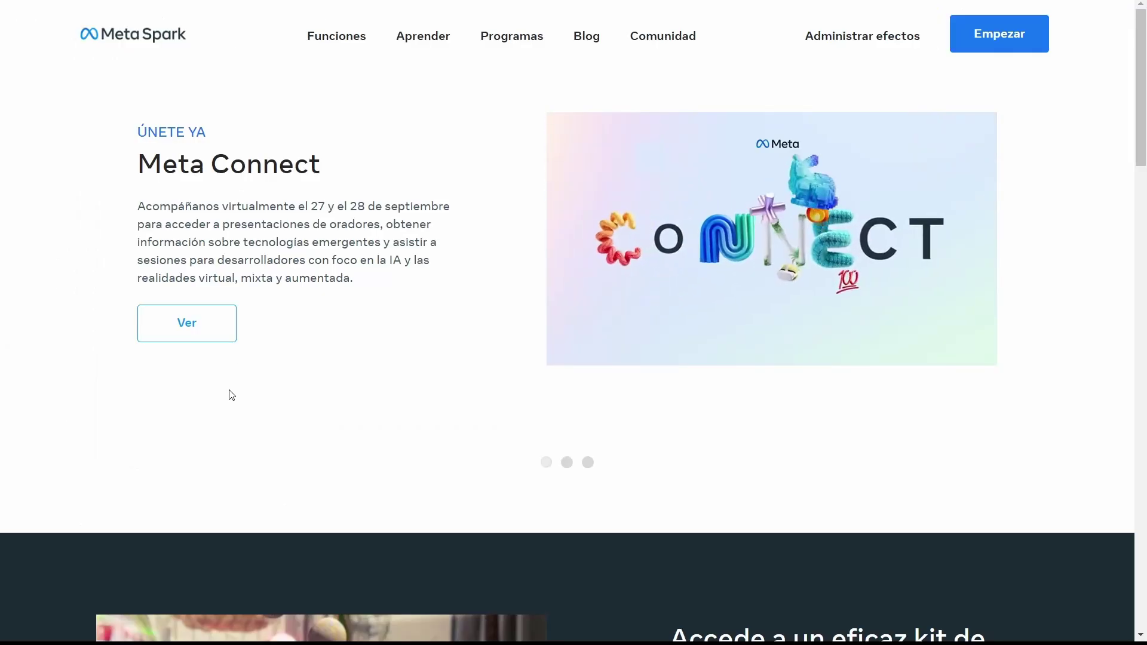
- Look through the Meta Spark website's home page
{"action": "scroll", "coordinate": [141, 397], "scroll_direction": "down", "scroll_amount": 6}
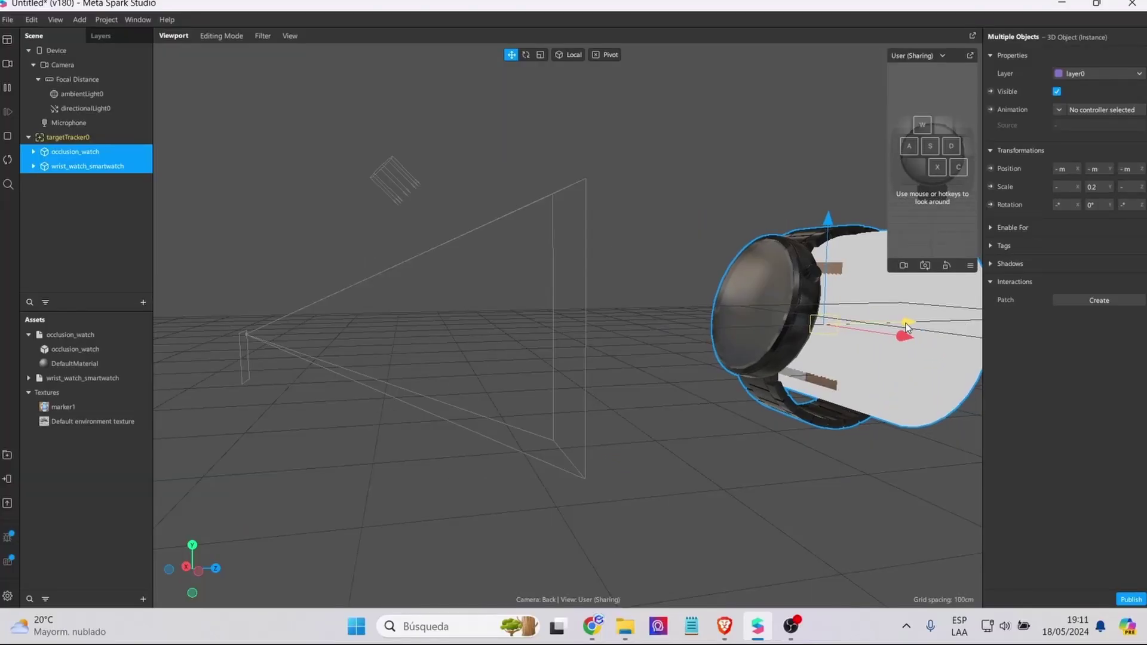
- In Meta Spark Studio, move the occlusion_watch and wrist_watch_smartwatch objects together slightly toward the camera, and select DefaultMaterial
{"action": "left_click_drag", "start_coordinate": [906, 327], "coordinate": [779, 338]}
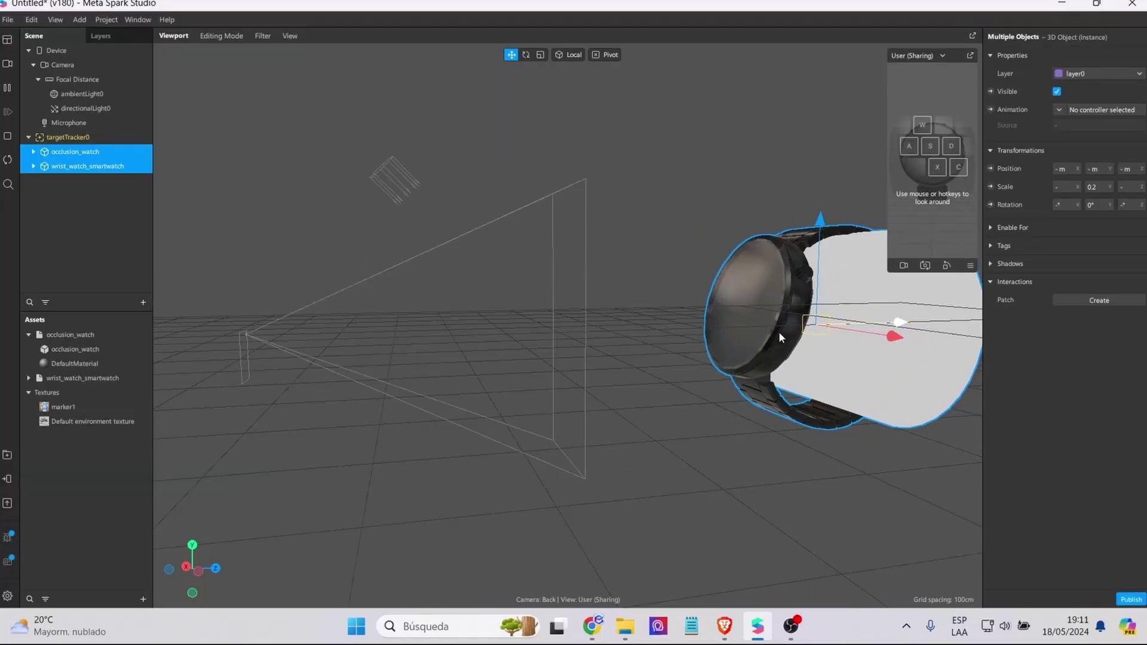
{"action": "left_click", "coordinate": [67, 363]}
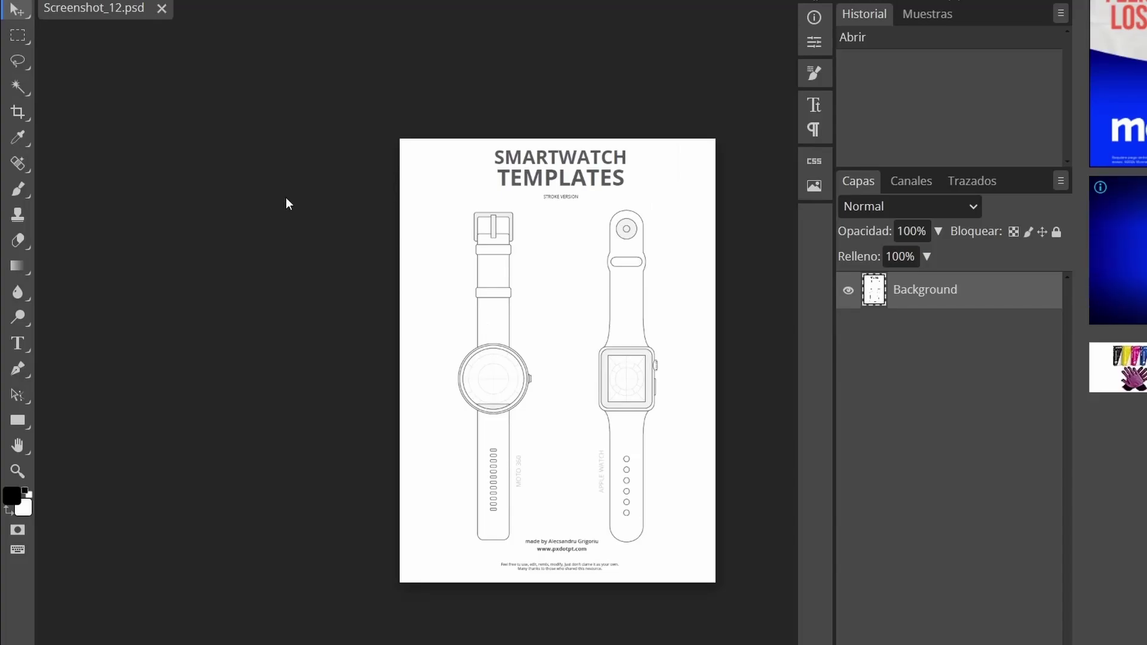
- Examine the smartwatch templates drawing in Screenshot_12.psd
{"action": "scroll", "coordinate": [702, 364], "scroll_direction": "up", "scroll_amount": 2}
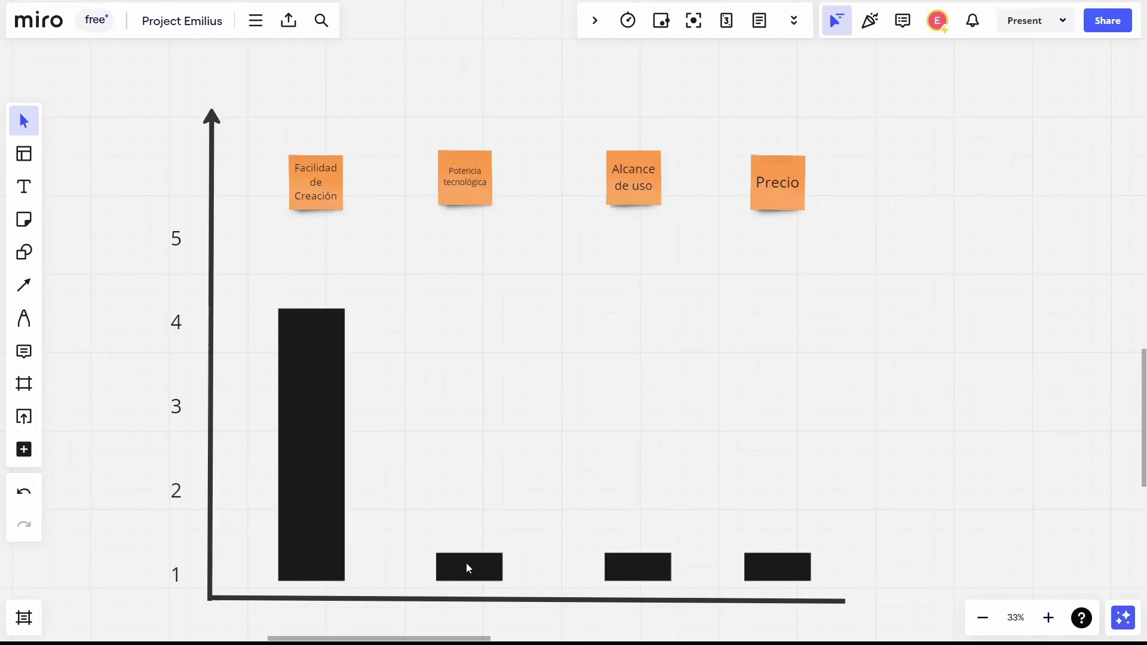
- Switch to the Miro chart with orange notes and select the black Potencia tecnológica bar
{"action": "left_click", "coordinate": [466, 567]}
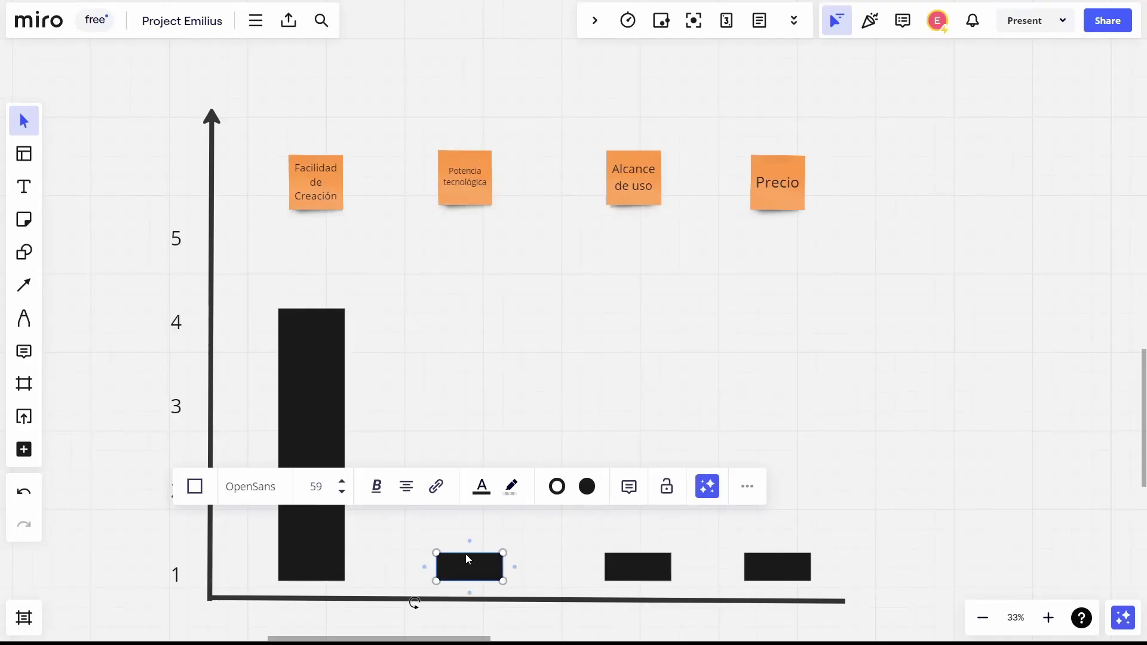
{"action": "left_click", "coordinate": [970, 515]}
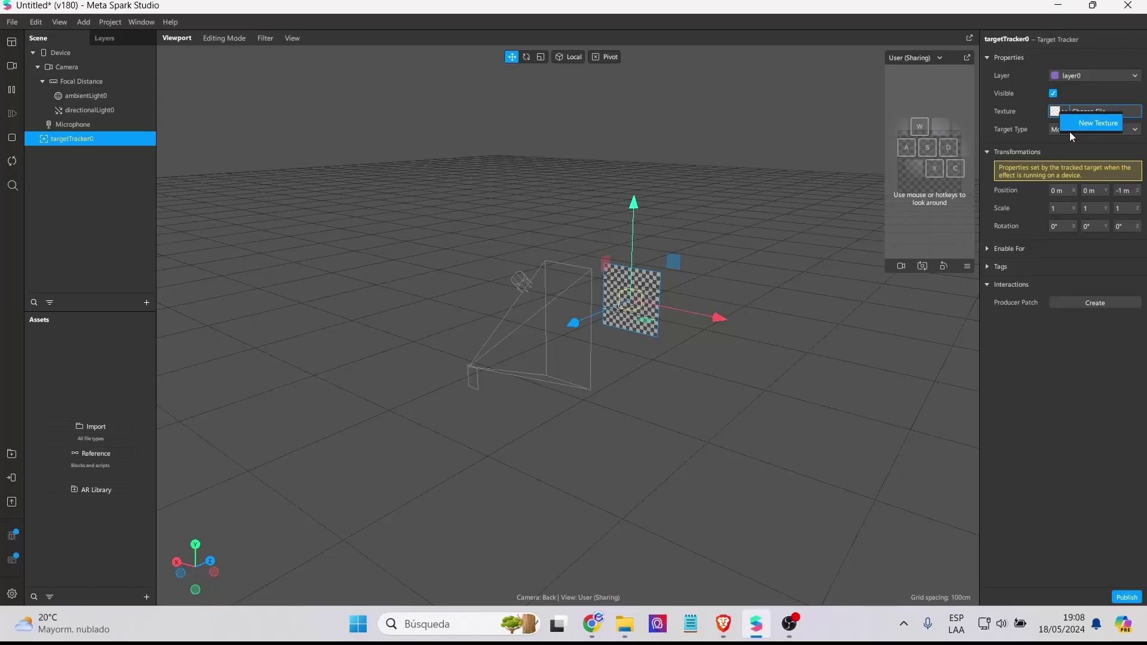
- Import the marker1 image as the texture of targetTracker0
{"action": "left_click", "coordinate": [1081, 123]}
{"action": "scroll", "coordinate": [178, 244], "scroll_direction": "down", "scroll_amount": 1}
{"action": "left_click", "coordinate": [257, 216]}
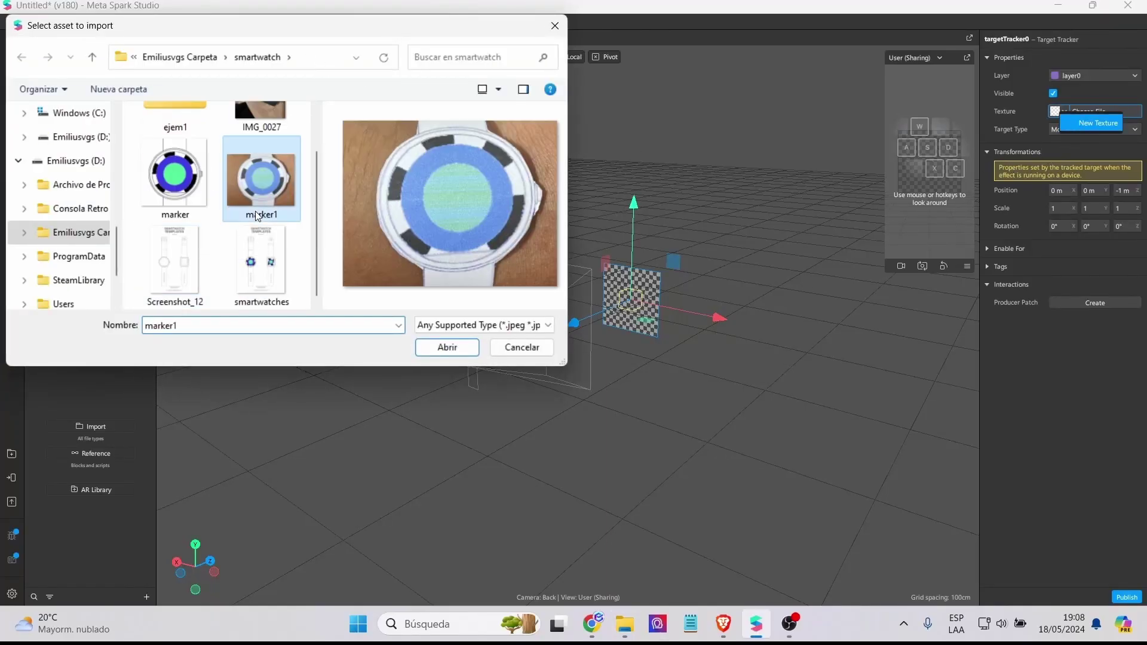
{"action": "left_click", "coordinate": [449, 348]}
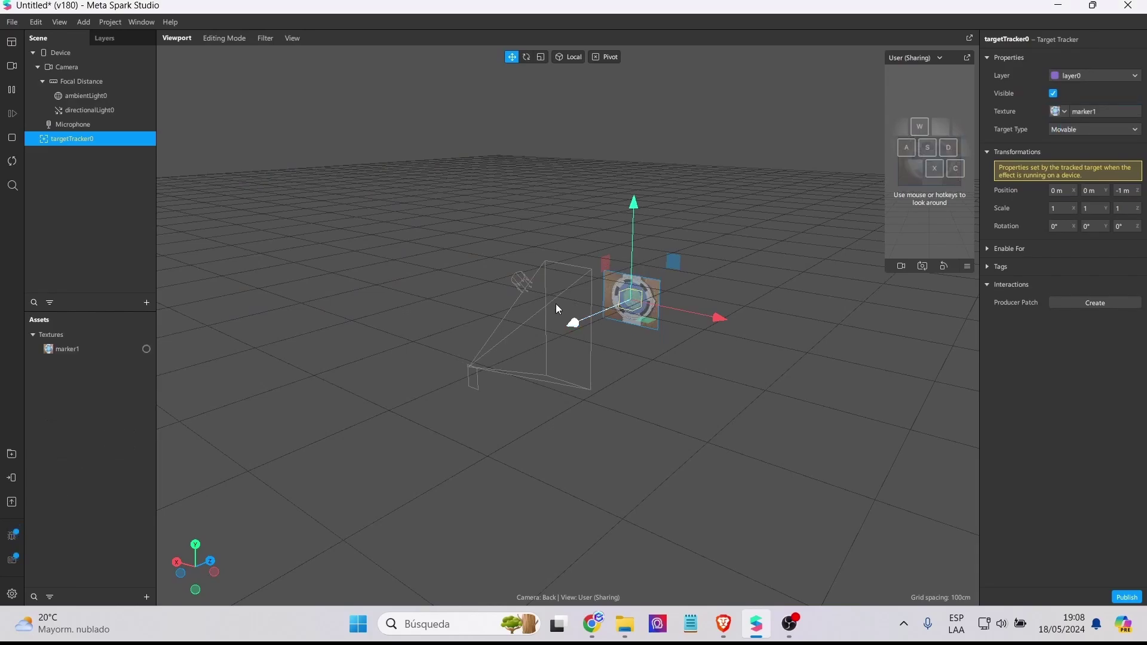
{"action": "left_click", "coordinate": [103, 195]}
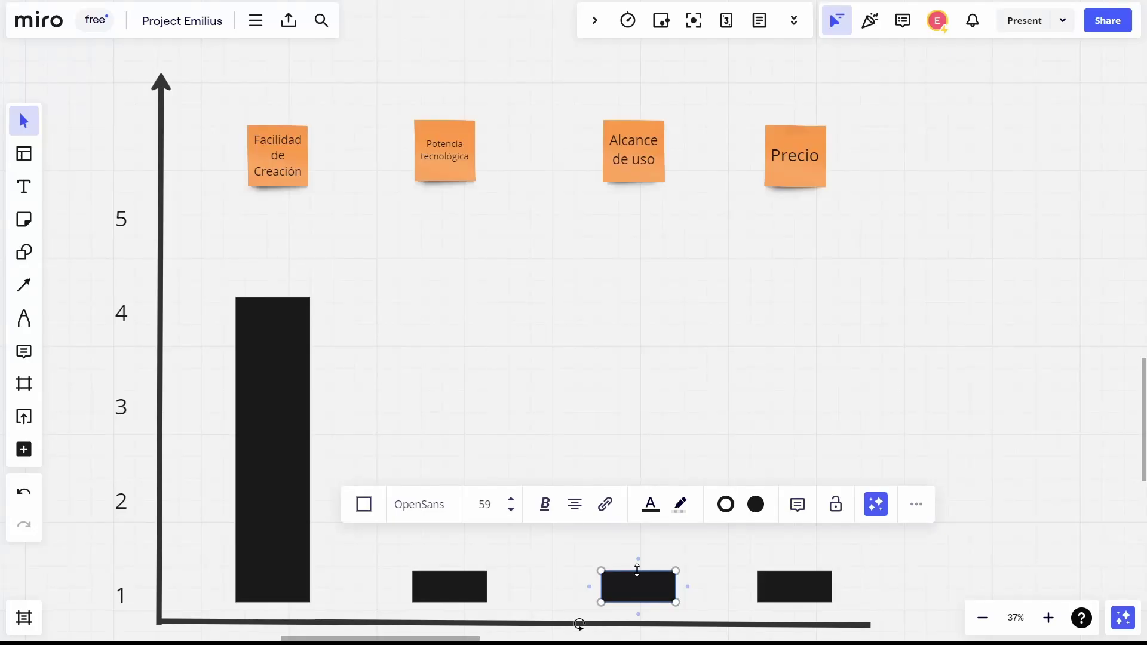
- Switch to the Miro chart with orange notes and raise the black Alcance de uso bar to level 3
{"action": "left_click_drag", "start_coordinate": [621, 571], "coordinate": [621, 399]}
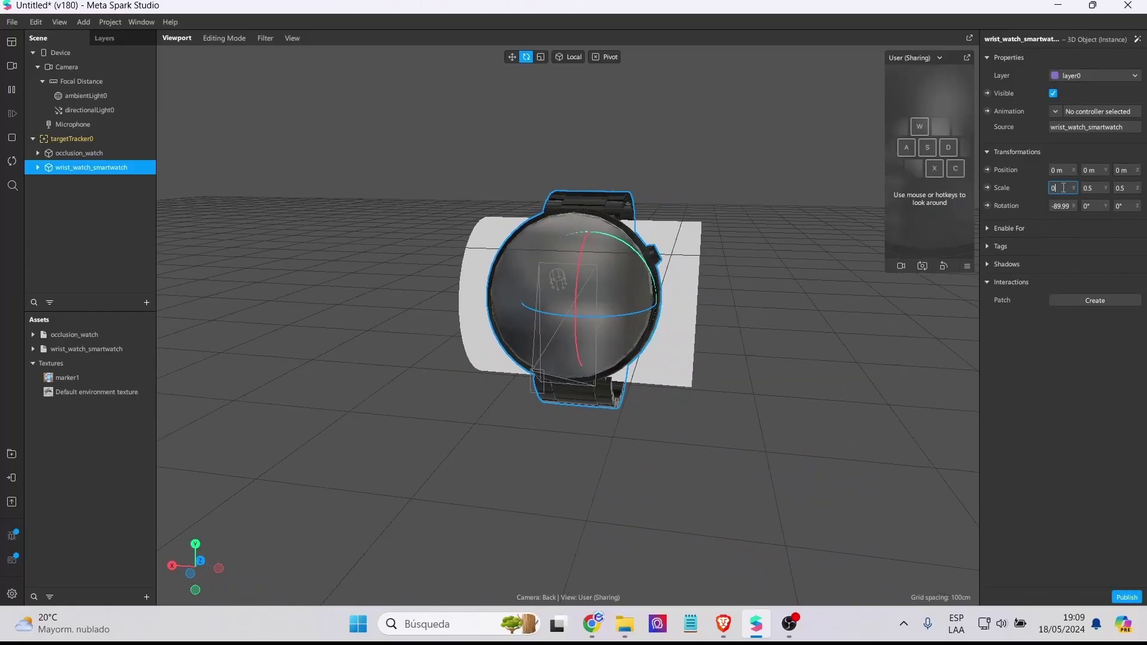
- In Meta Spark Studio, shift occlusion_watch slightly away from the camera behind the smartwatch, and set its X scale to 0.4
{"action": "key", "text": "Return"}
{"action": "left_click_drag", "start_coordinate": [699, 335], "coordinate": [600, 321]}
{"action": "left_click", "coordinate": [600, 321]}
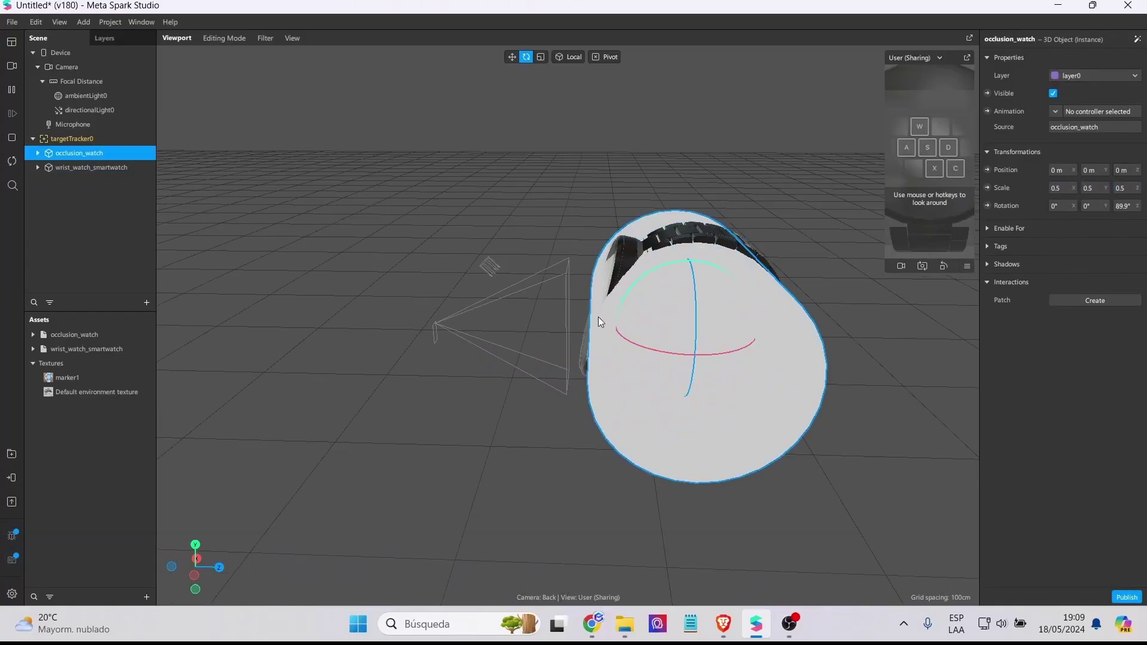
{"action": "key", "text": "w"}
{"action": "right_click_drag", "start_coordinate": [600, 322], "coordinate": [636, 320]}
{"action": "left_click_drag", "start_coordinate": [622, 327], "coordinate": [640, 325]}
{"action": "double_click", "coordinate": [1064, 187]}
{"action": "type", "text": "0.4"}
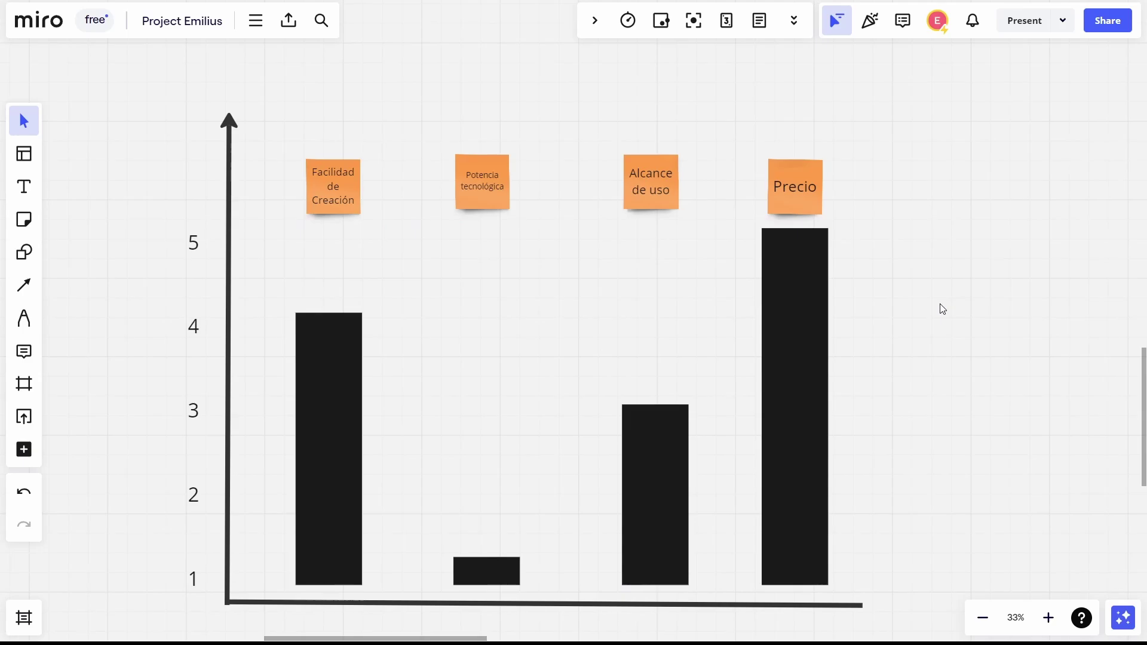
- Switch to the Miro chart with orange notes and paste the green 13 sticky note between the bars
{"action": "key", "text": "ctrl+v"}
{"action": "left_click_drag", "start_coordinate": [931, 305], "coordinate": [564, 358]}
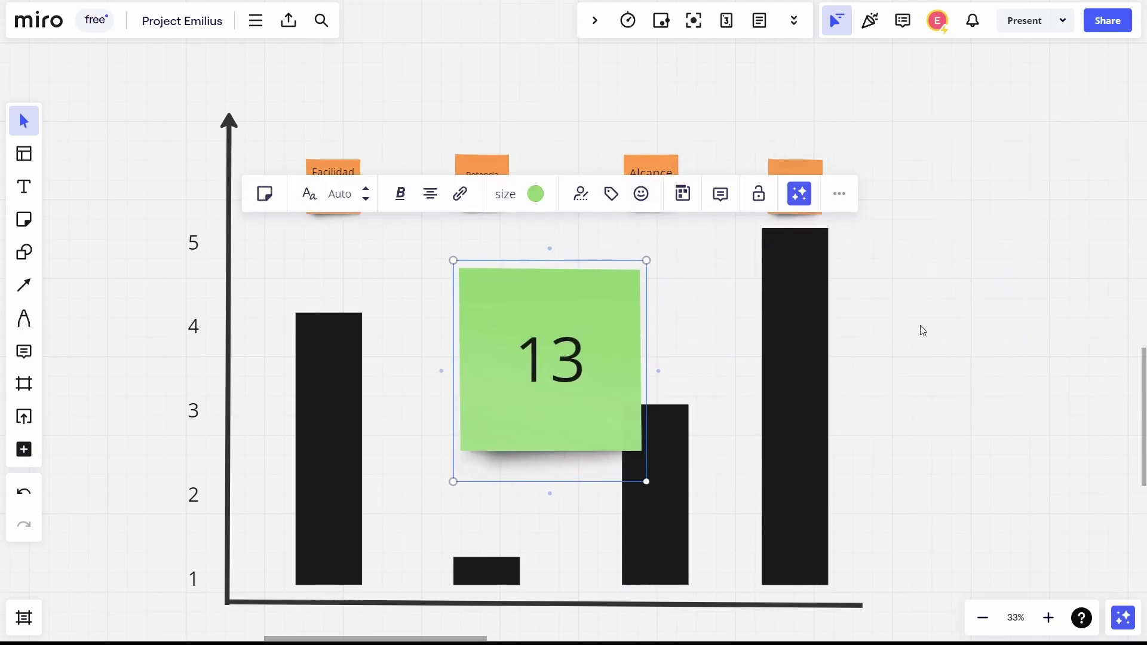
{"action": "left_click", "coordinate": [1032, 329]}
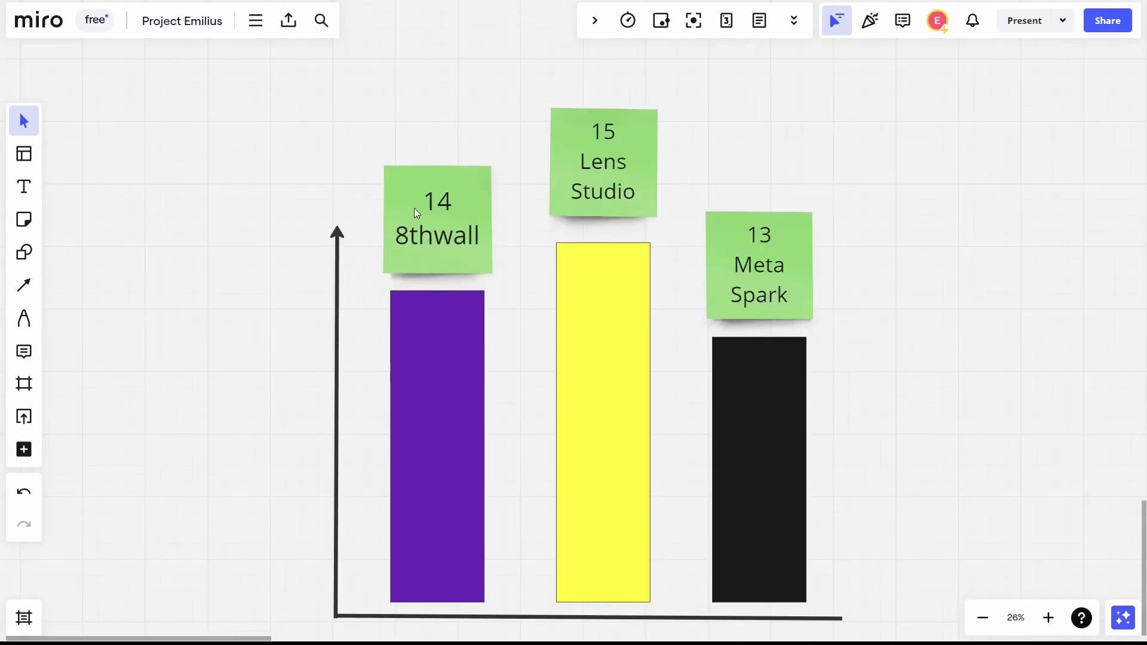
- Review the final Miro chart comparing the 8thwall, Lens Studio and Meta Spark totals
{"action": "left_click", "coordinate": [416, 213]}
{"action": "left_click", "coordinate": [967, 291]}
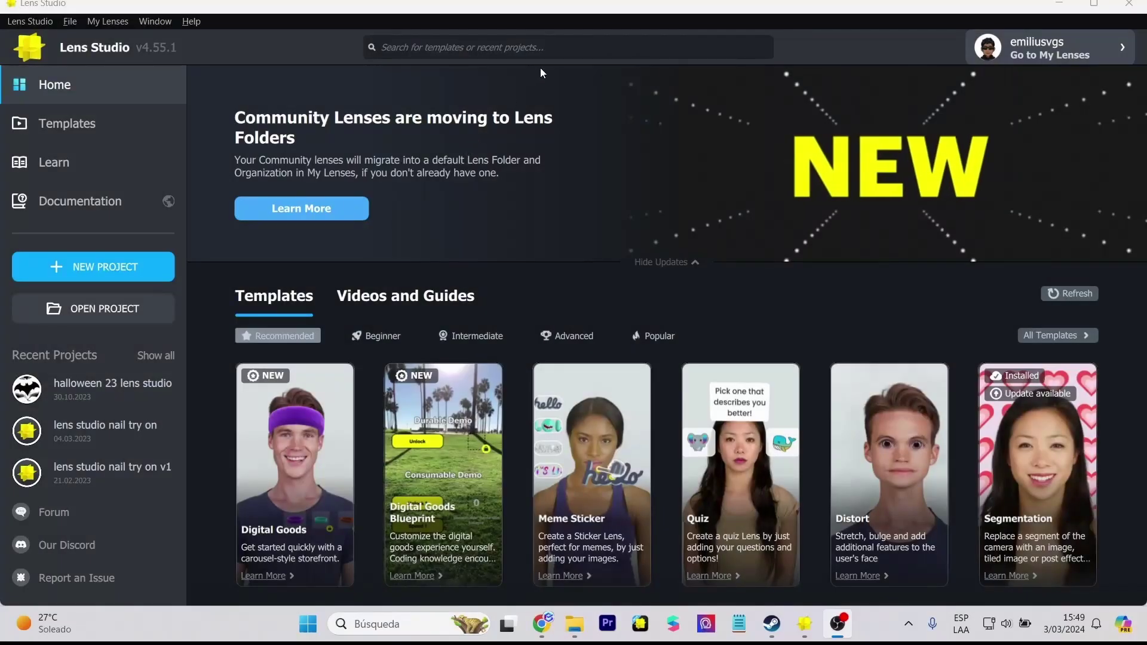
- In Lens Studio, search the templates for "wr" and open the Wristwear Try-On template in a maximized window
{"action": "scroll", "coordinate": [654, 217], "scroll_direction": "down", "scroll_amount": 1}
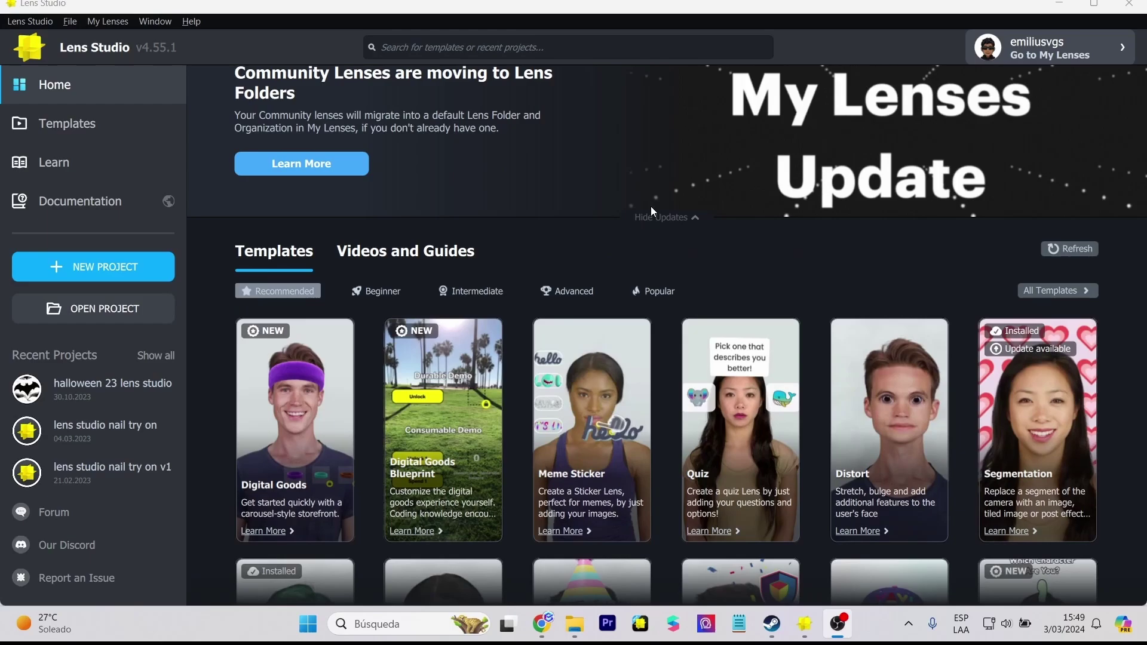
{"action": "scroll", "coordinate": [651, 209], "scroll_direction": "down", "scroll_amount": 2}
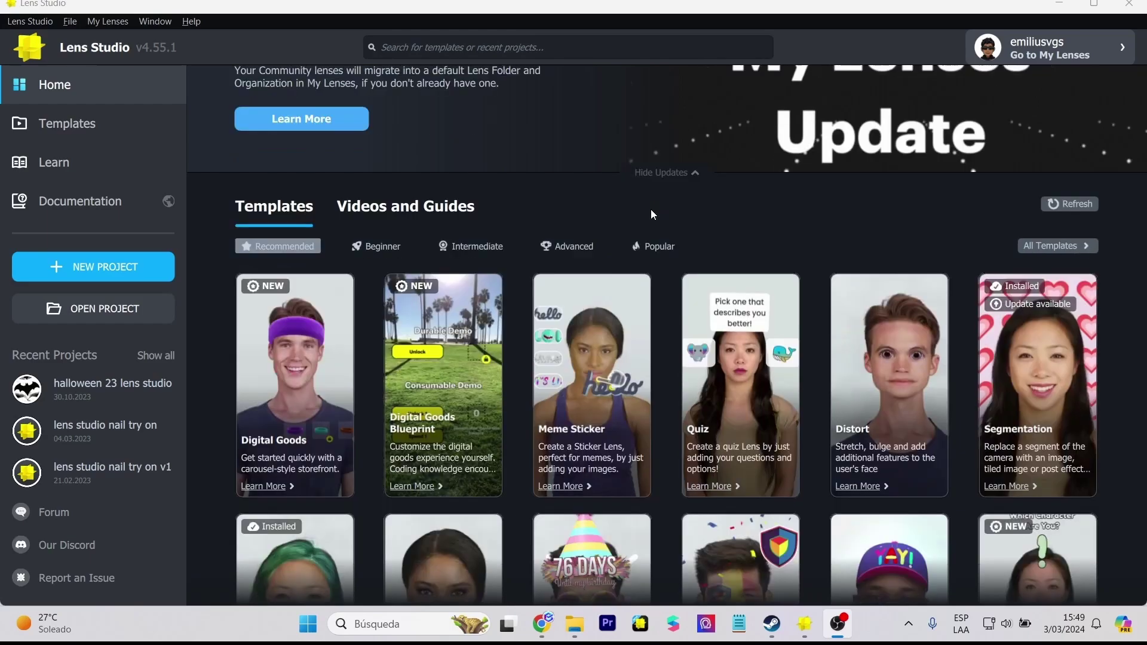
{"action": "scroll", "coordinate": [651, 211], "scroll_direction": "up", "scroll_amount": 3}
{"action": "left_click", "coordinate": [536, 47]}
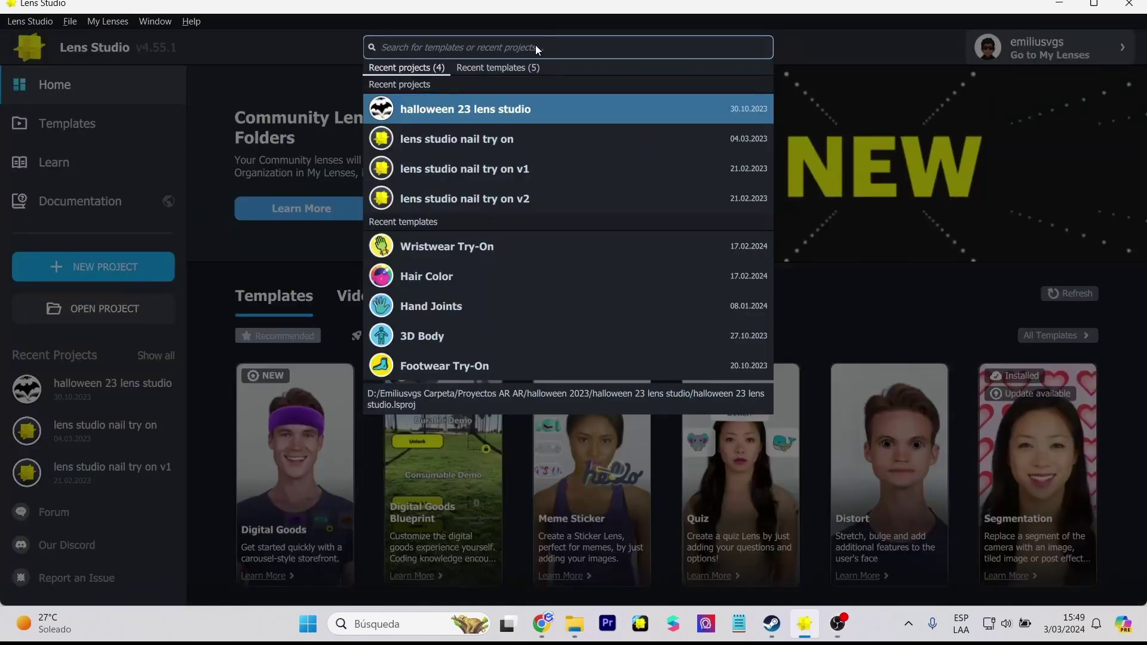
{"action": "type", "text": "w"}
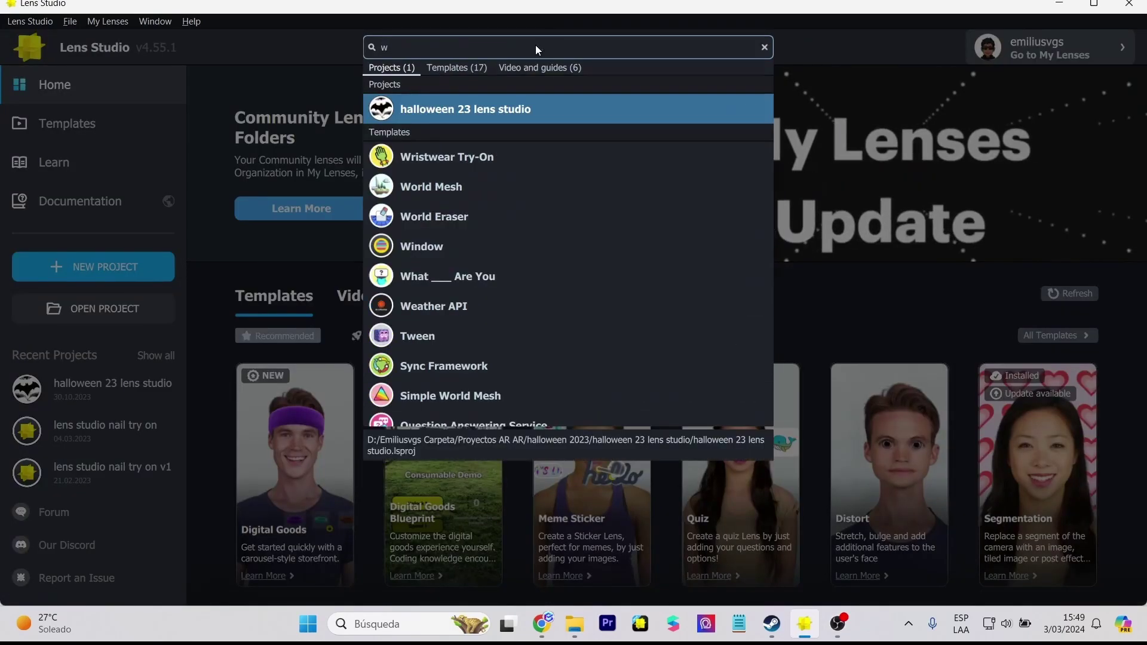
{"action": "type", "text": "r"}
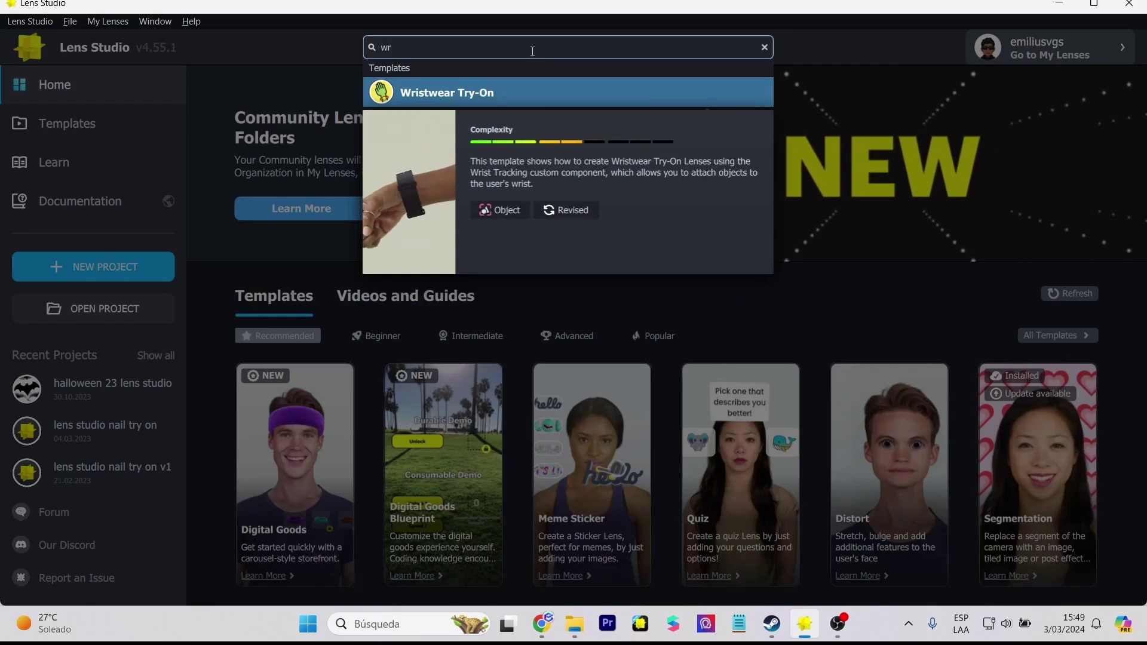
{"action": "left_click", "coordinate": [418, 94]}
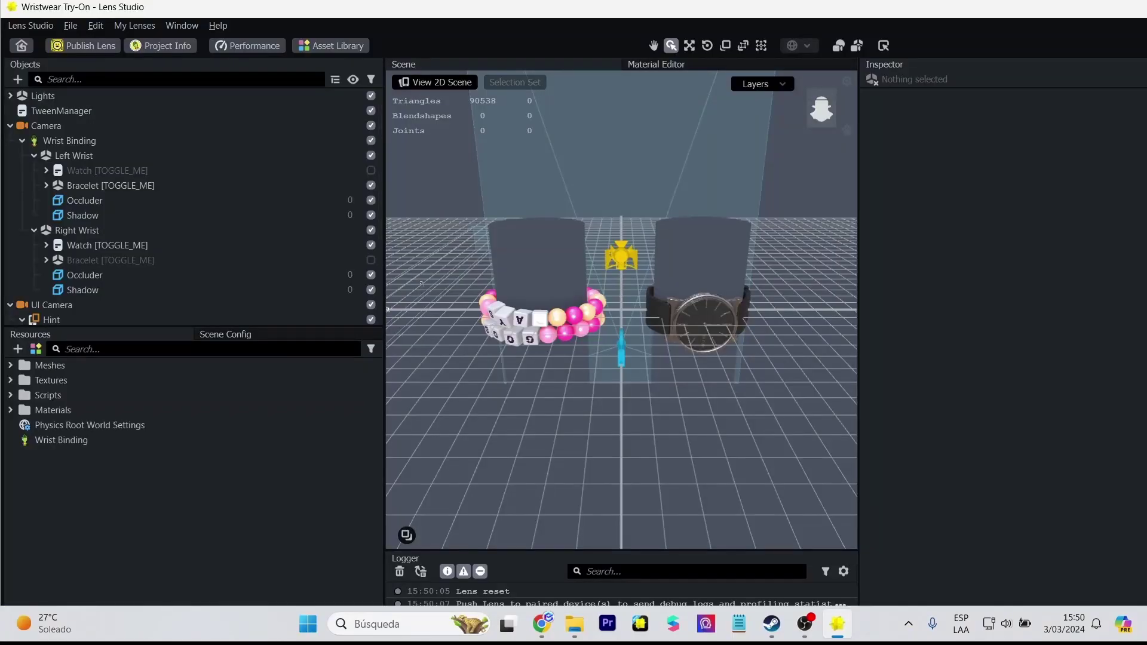
{"action": "double_click", "coordinate": [156, 12]}
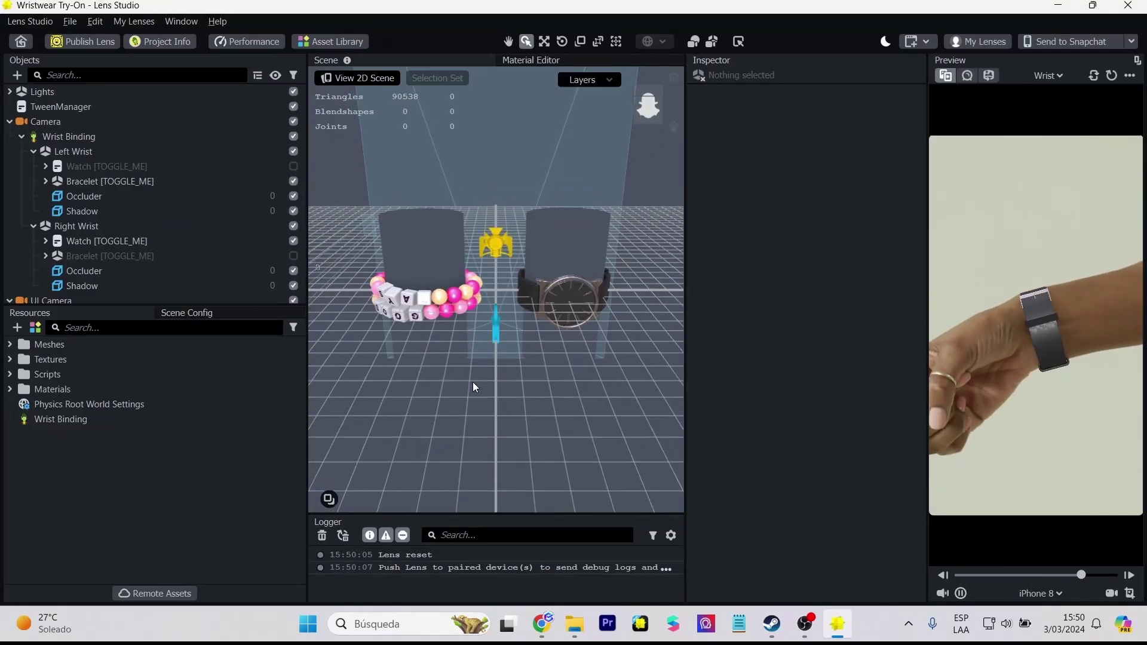
- Under Left Wrist, show the Watch in place of the Bracelet, and hide both objects
{"action": "scroll", "coordinate": [475, 387], "scroll_direction": "up", "scroll_amount": 3}
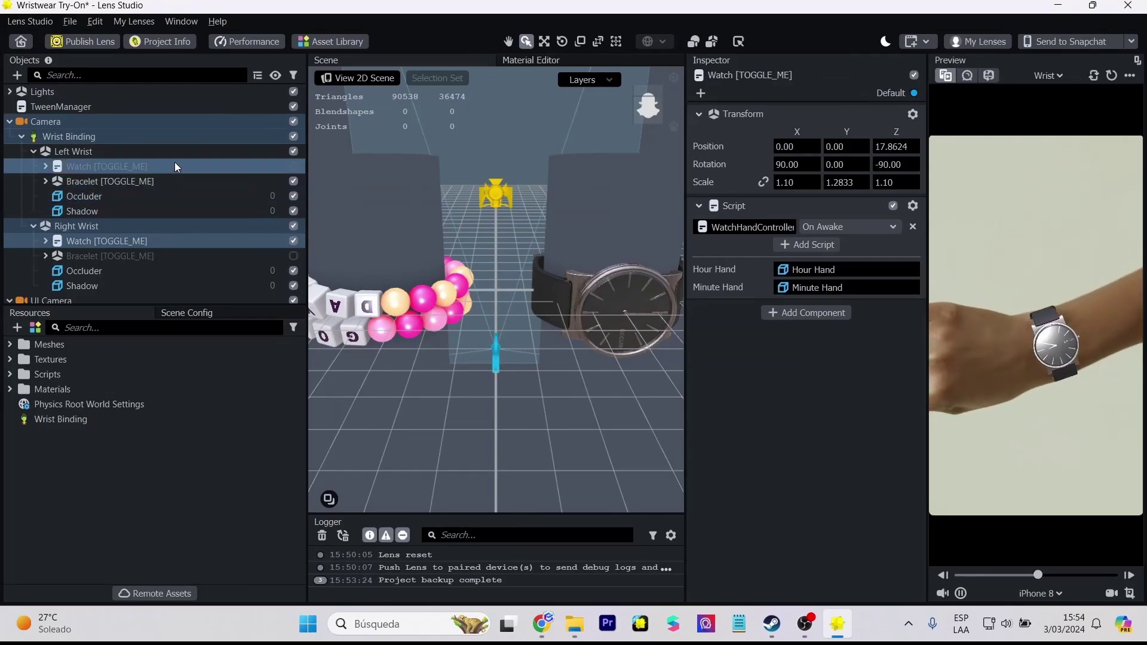
{"action": "left_click", "coordinate": [122, 153]}
{"action": "left_click", "coordinate": [122, 226]}
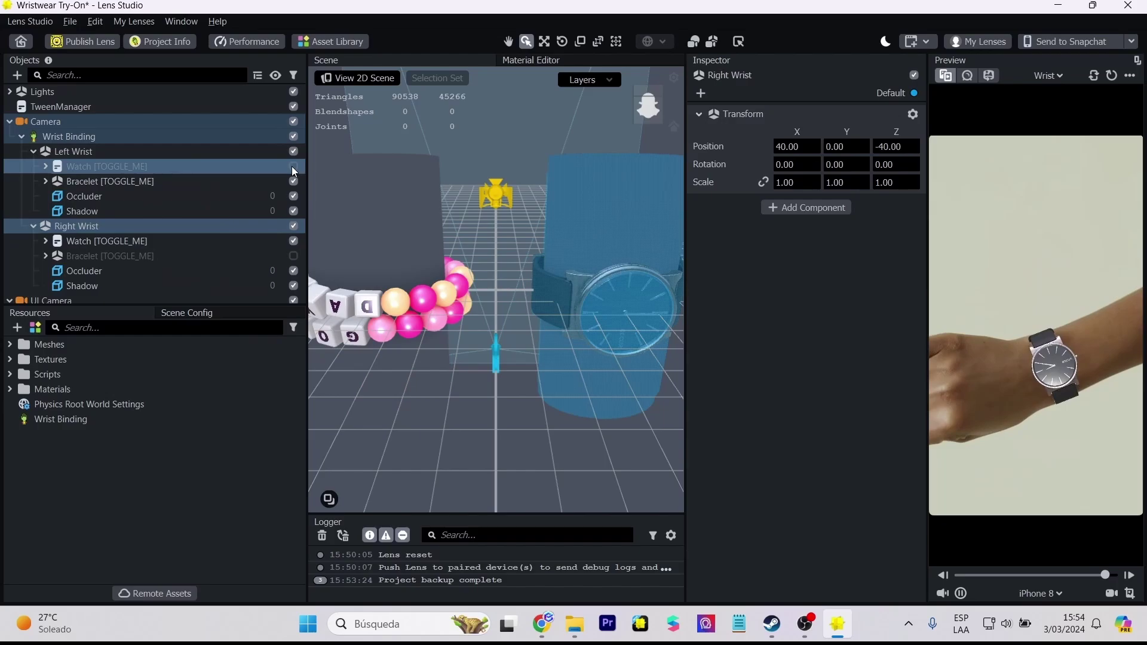
{"action": "left_click", "coordinate": [292, 166]}
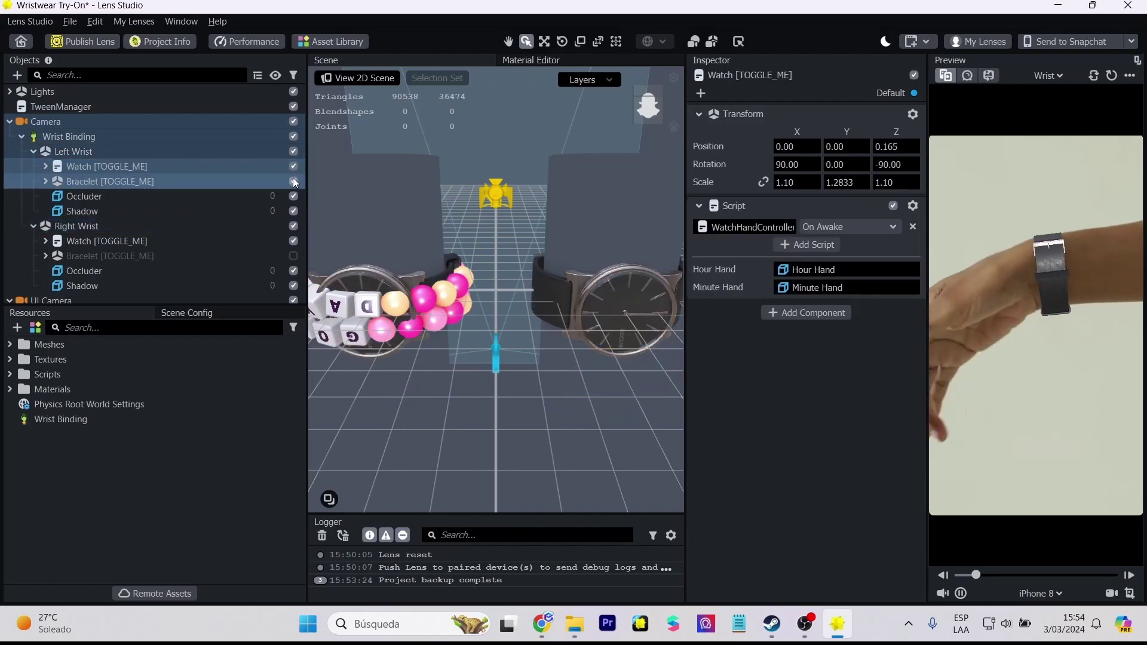
{"action": "left_click", "coordinate": [293, 180]}
{"action": "left_click", "coordinate": [293, 166]}
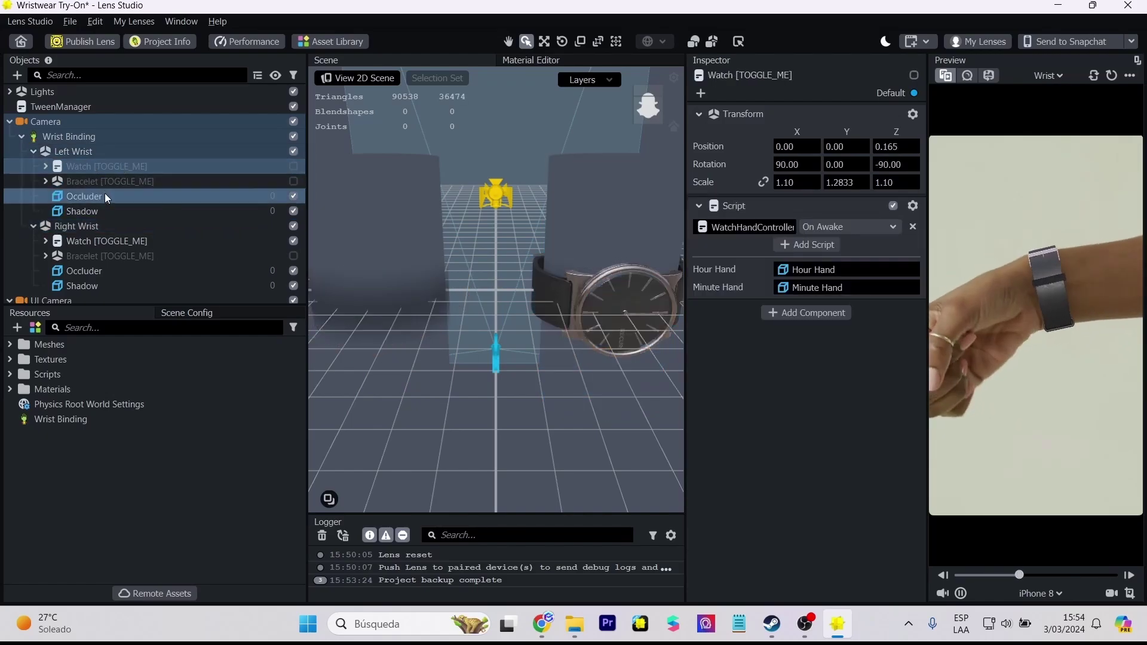
- Under Right Wrist, swap the Watch for the Bracelet as a preview, and switch back to the Watch
{"action": "left_click", "coordinate": [92, 225]}
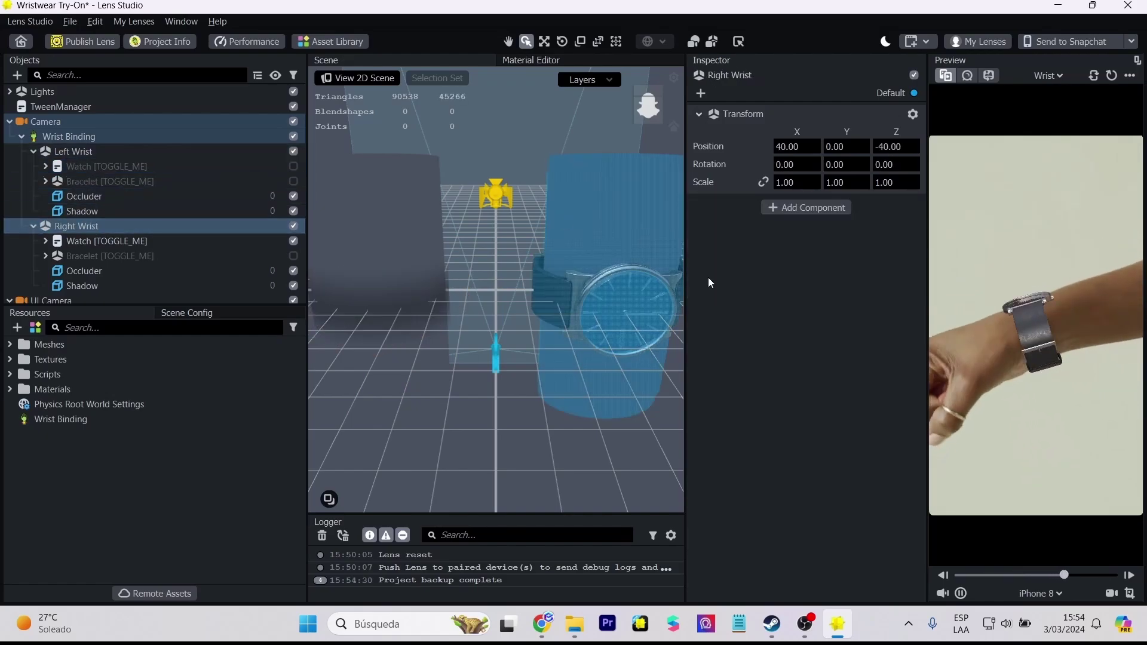
{"action": "left_click", "coordinate": [293, 241]}
{"action": "left_click", "coordinate": [294, 255]}
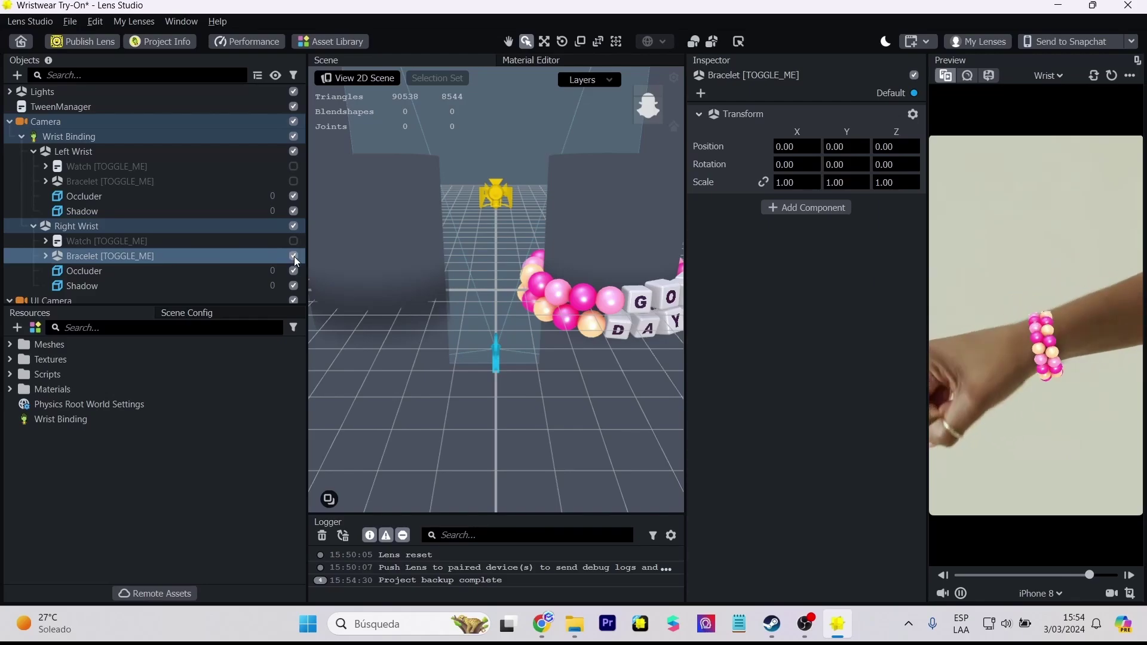
{"action": "left_click", "coordinate": [293, 256]}
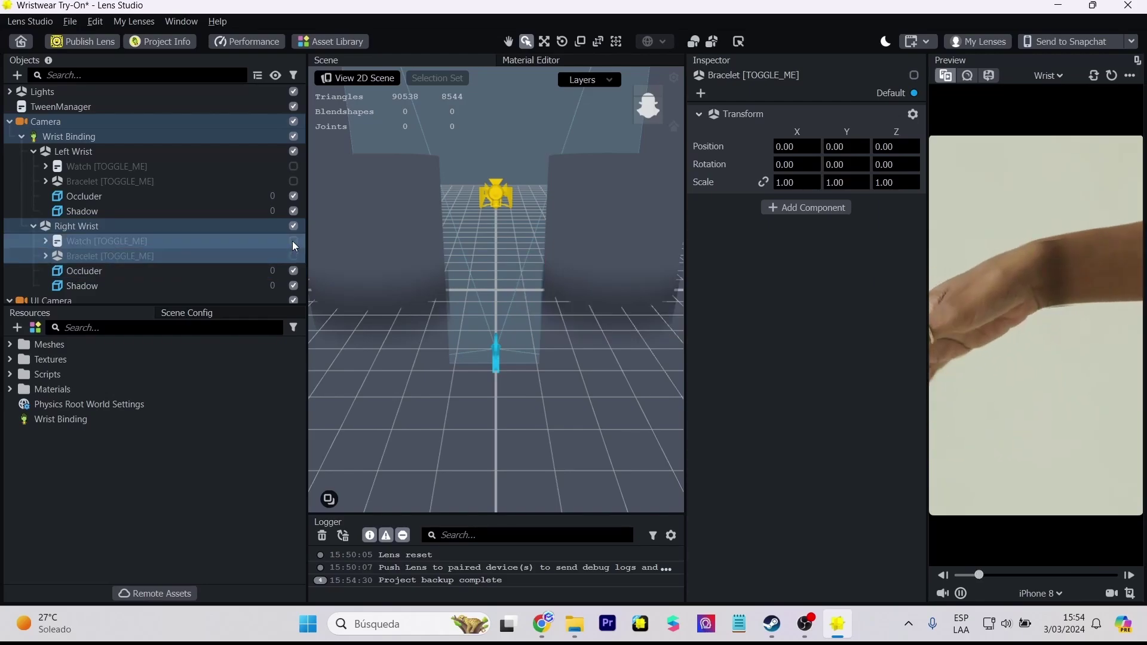
{"action": "left_click", "coordinate": [293, 241]}
{"action": "left_click", "coordinate": [295, 166]}
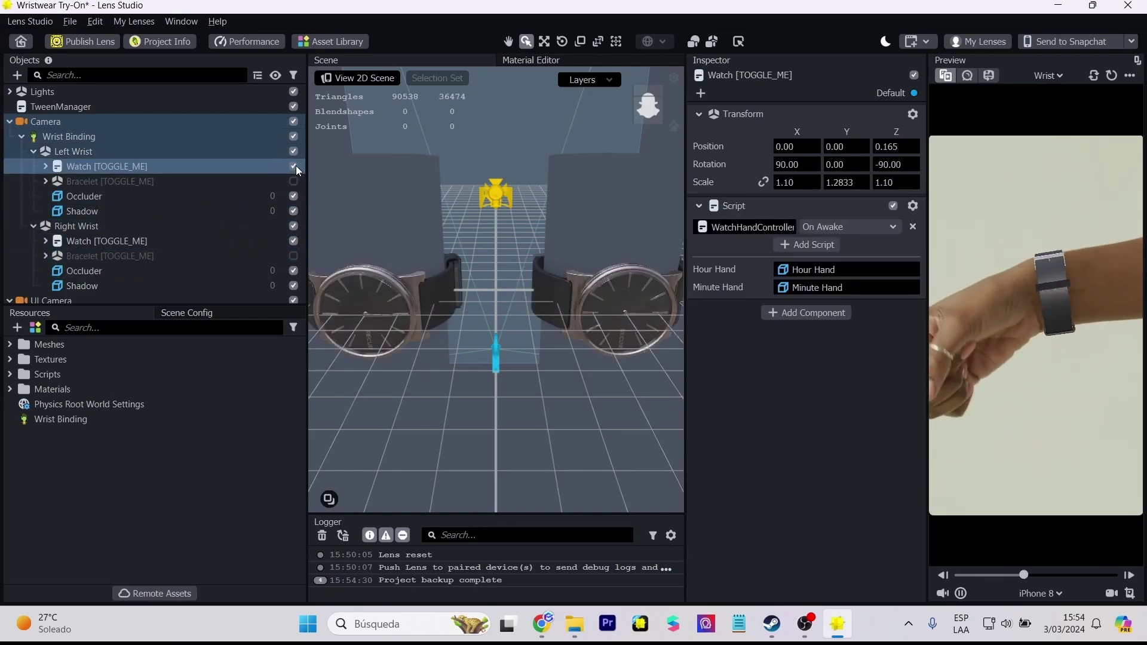
{"action": "left_click", "coordinate": [295, 166]}
{"action": "left_click", "coordinate": [292, 182]}
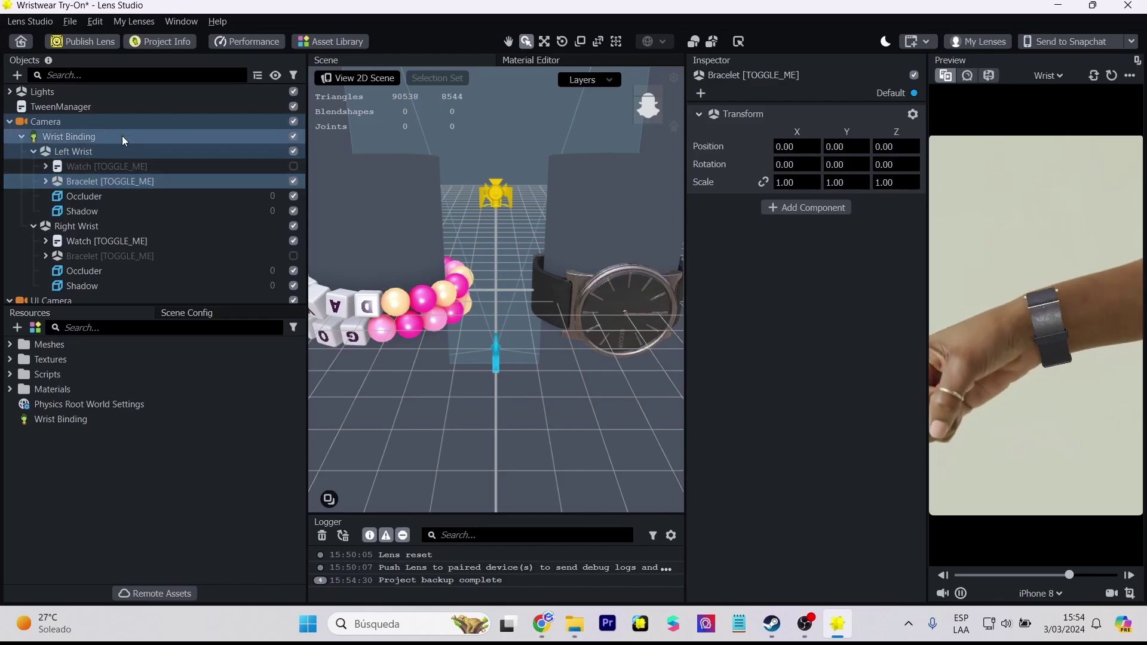
- Inspect the properties of the Camera and Wrist Binding objects
{"action": "left_click", "coordinate": [88, 124]}
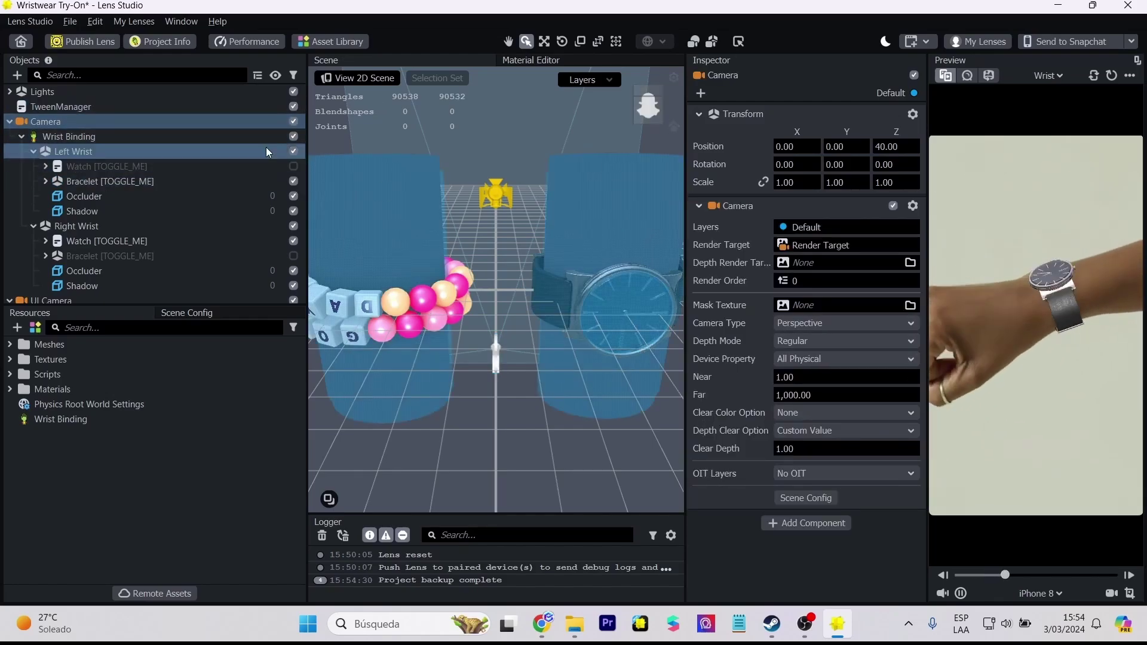
{"action": "left_click", "coordinate": [134, 139]}
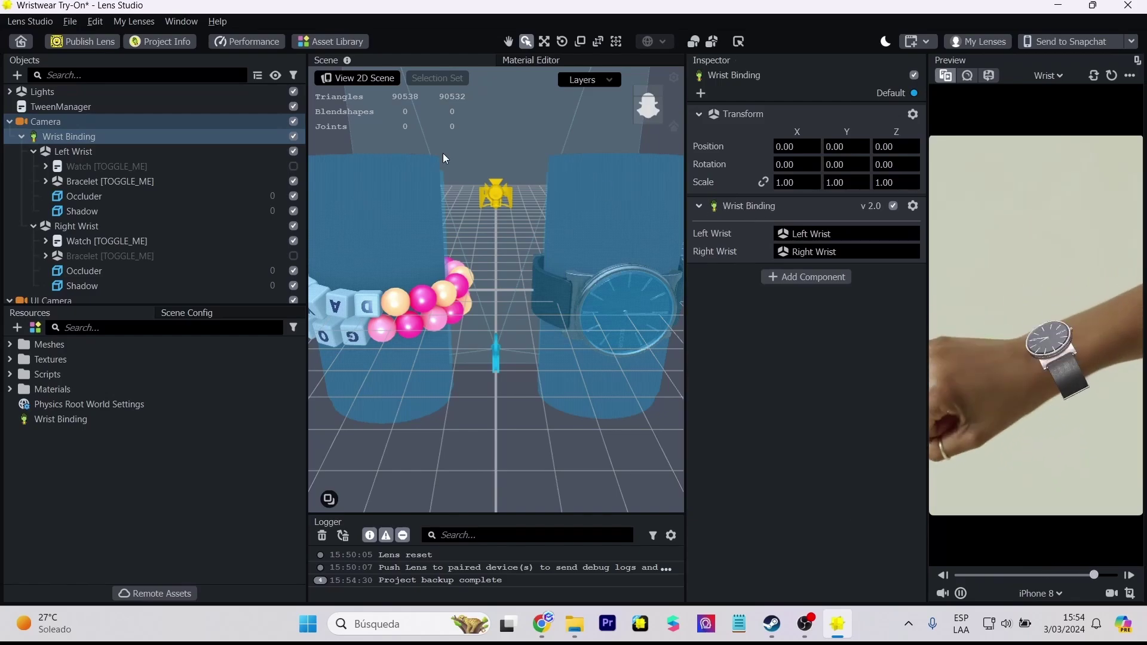
- Search the Asset Library for "wrist" and look over the matching try-on packs and hints
{"action": "left_click", "coordinate": [332, 41]}
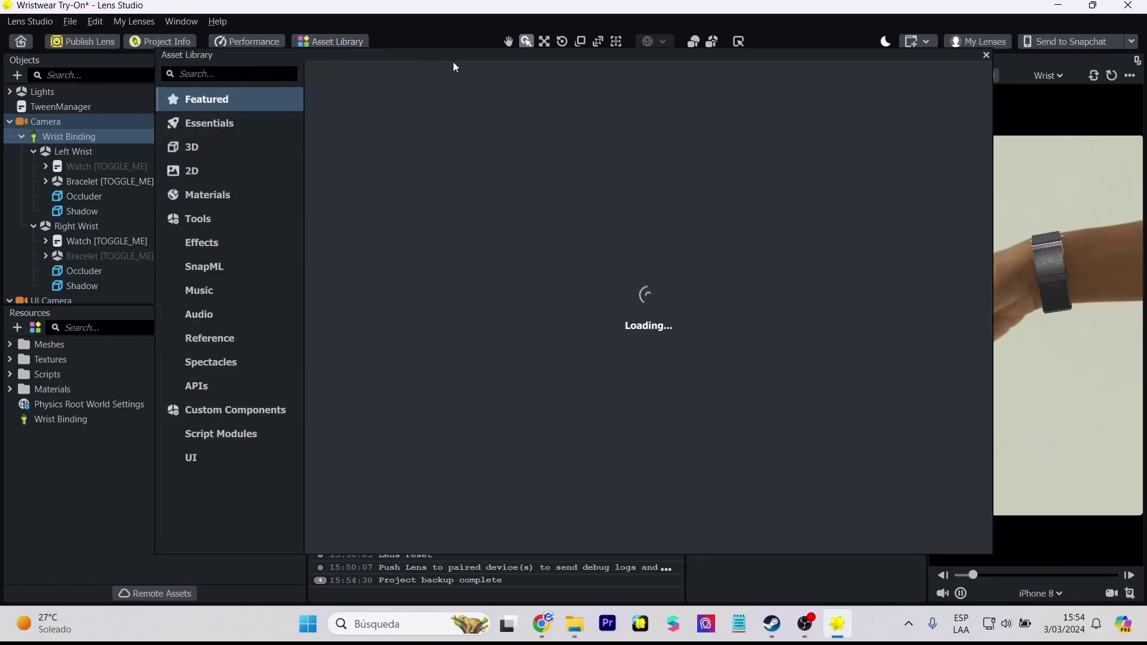
{"action": "left_click", "coordinate": [232, 73]}
{"action": "type", "text": "wrist"}
{"action": "key", "text": "Return"}
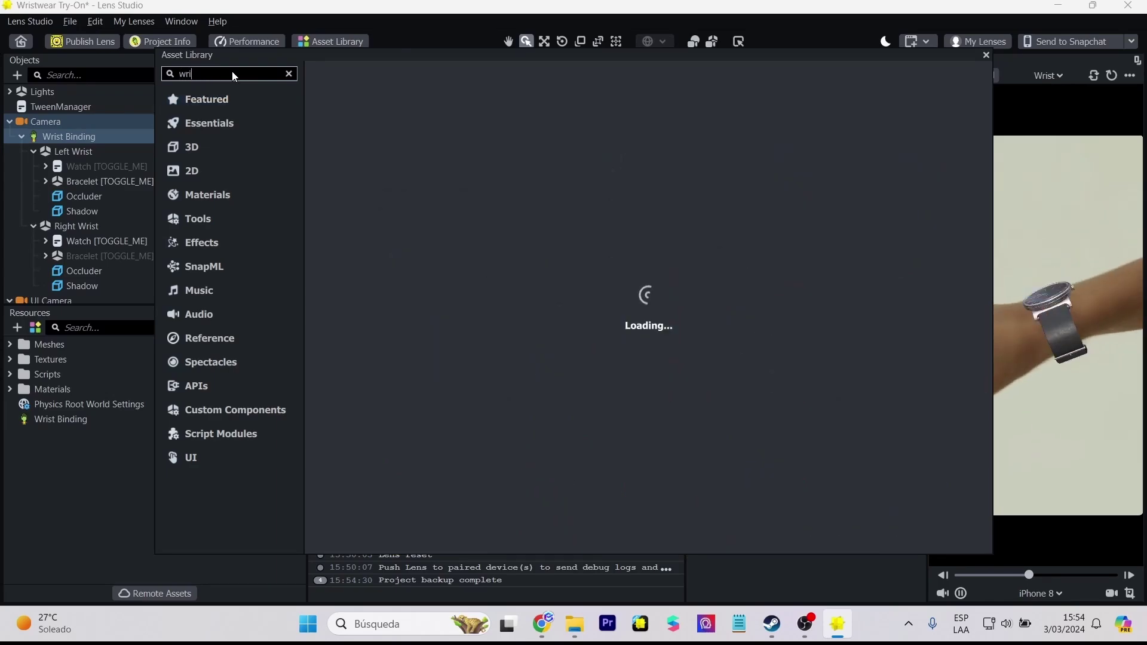
{"action": "mouse_move", "coordinate": [403, 224]}
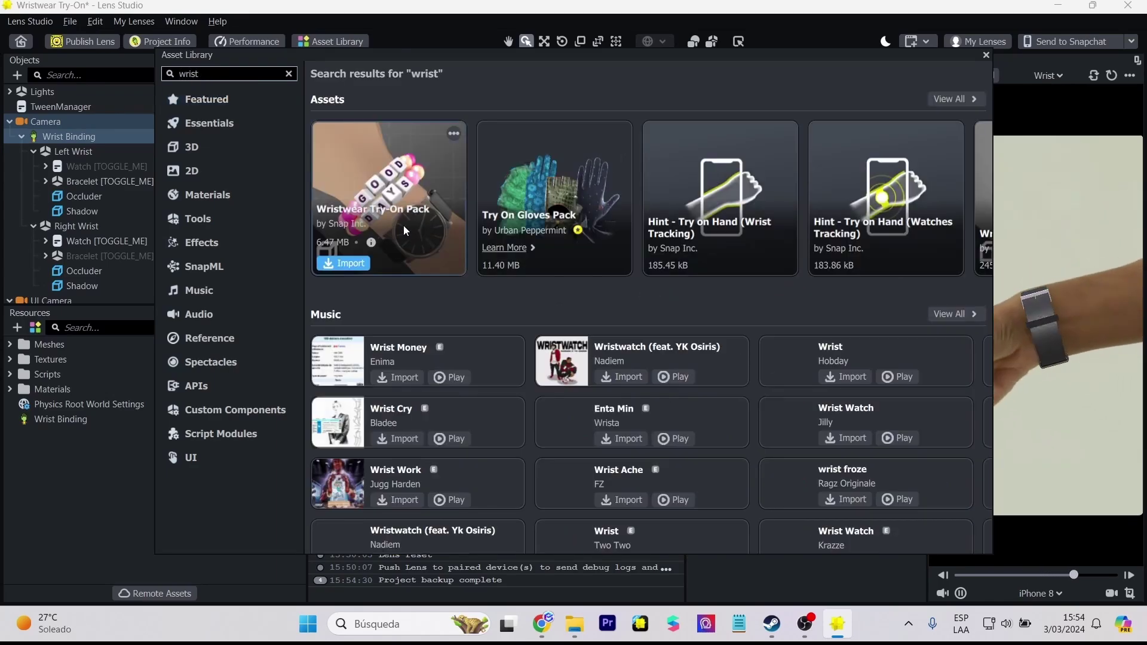
{"action": "mouse_move", "coordinate": [526, 193]}
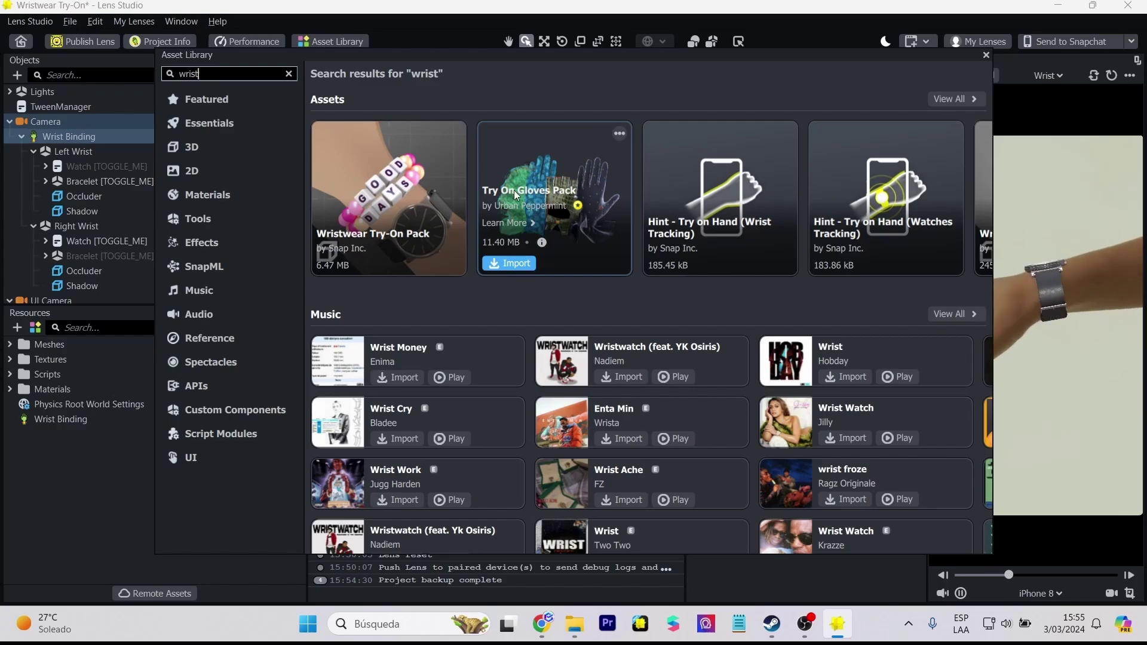
{"action": "mouse_move", "coordinate": [694, 228]}
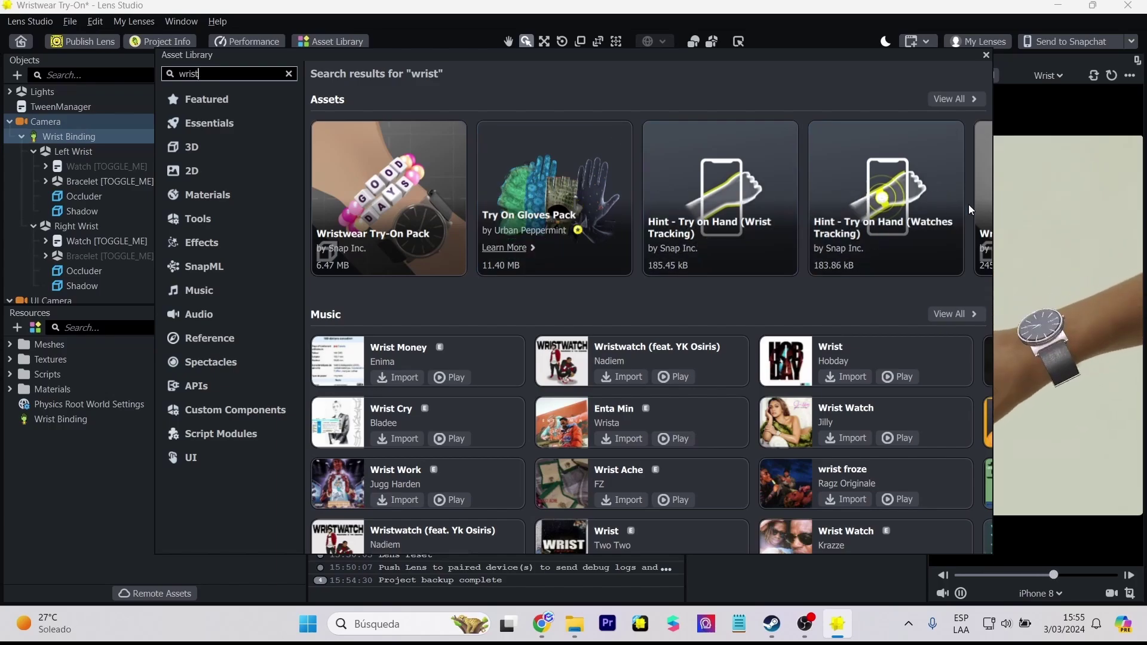
{"action": "mouse_move", "coordinate": [977, 139]}
- Display all asset results for the wrist search and read the description of the Wrist Binding component
{"action": "left_click", "coordinate": [960, 99]}
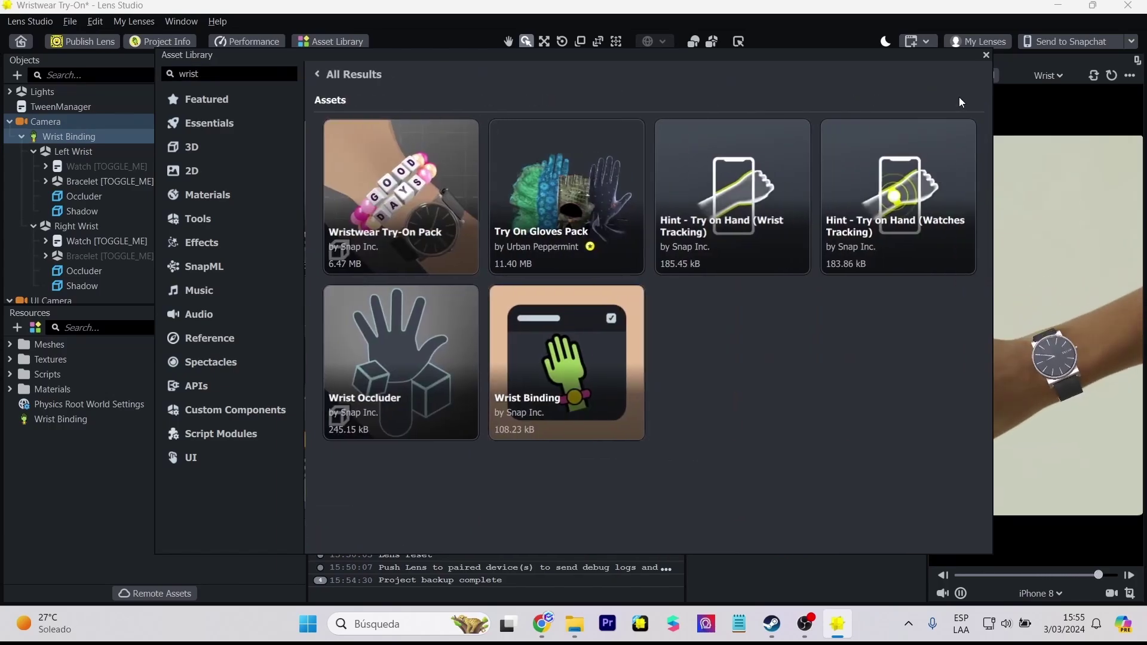
{"action": "mouse_move", "coordinate": [623, 393]}
{"action": "mouse_move", "coordinate": [555, 411]}
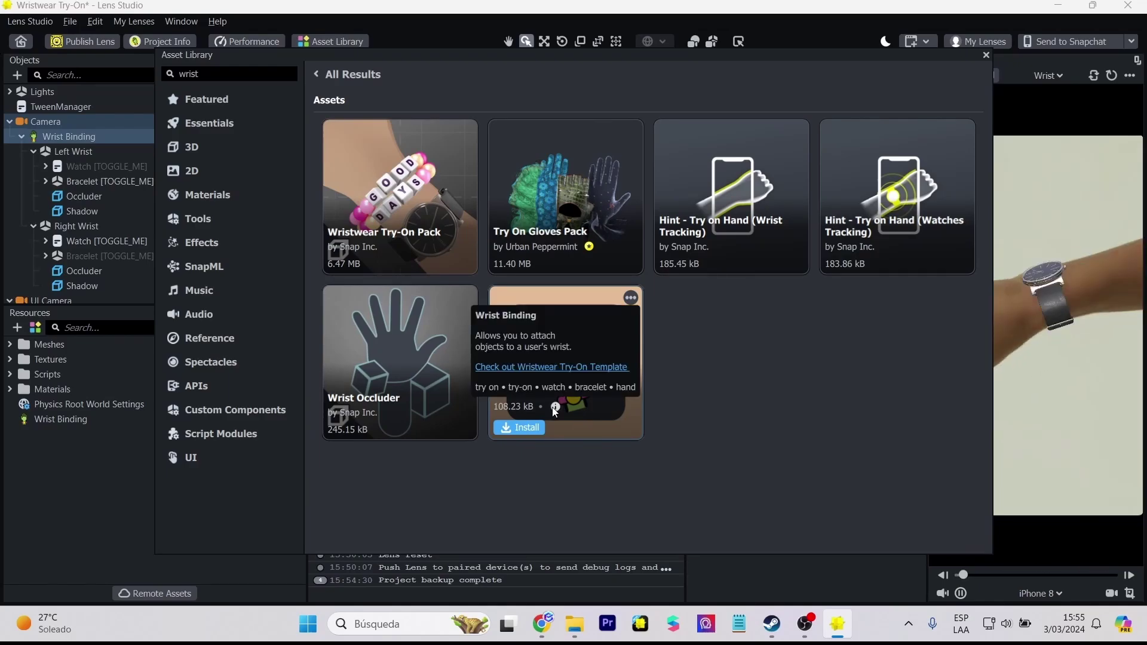
{"action": "mouse_move", "coordinate": [380, 245]}
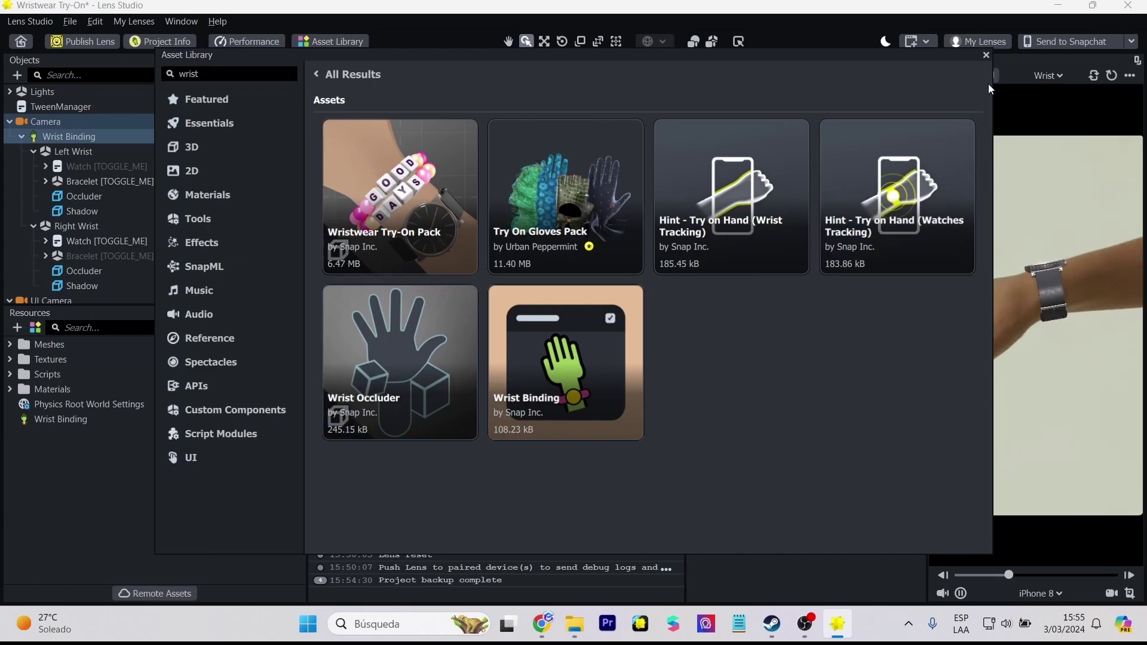
- Close the Asset Library and inspect the Left Wrist object, its Bracelet and the nested Friendship Bracelet up close
{"action": "left_click", "coordinate": [986, 55]}
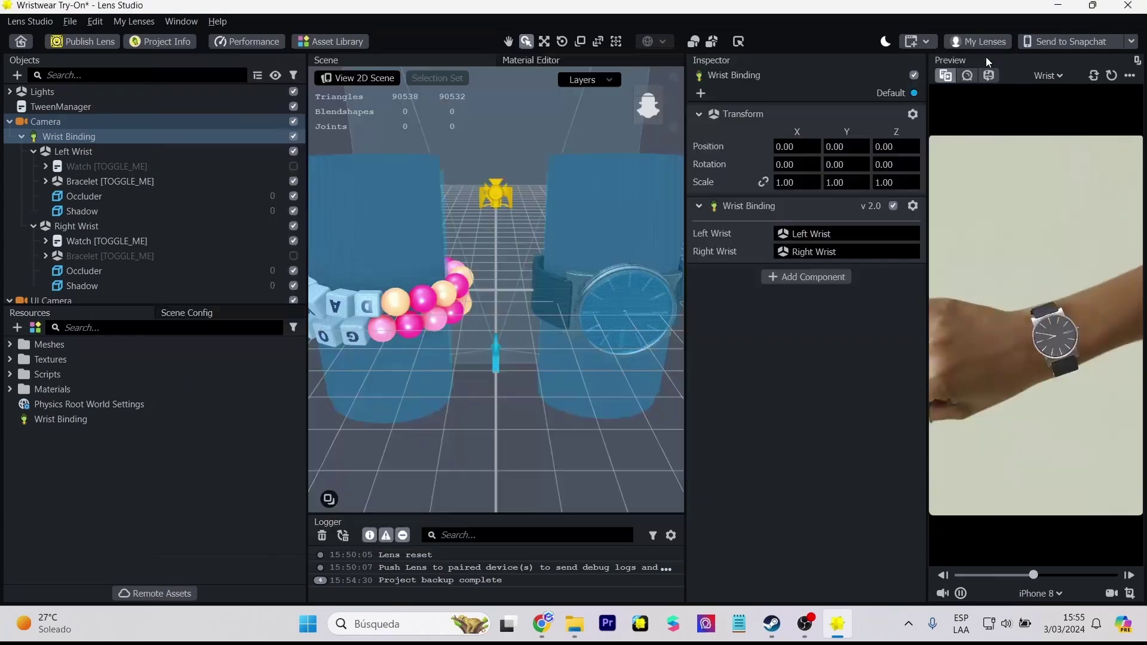
{"action": "left_click", "coordinate": [102, 151]}
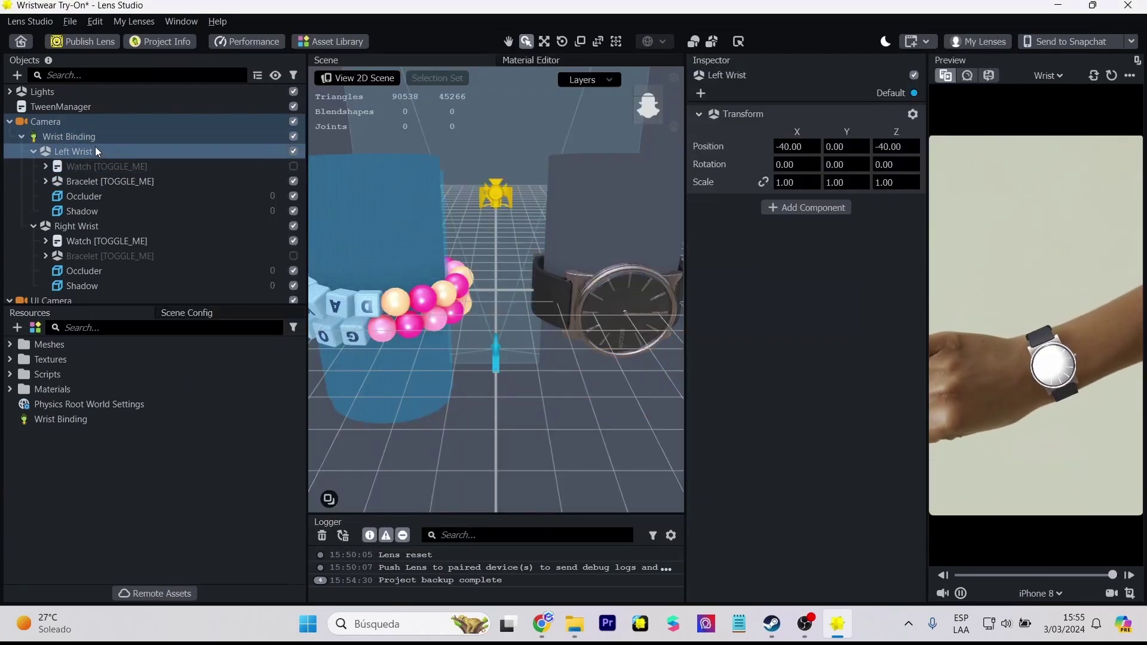
{"action": "left_click", "coordinate": [155, 182]}
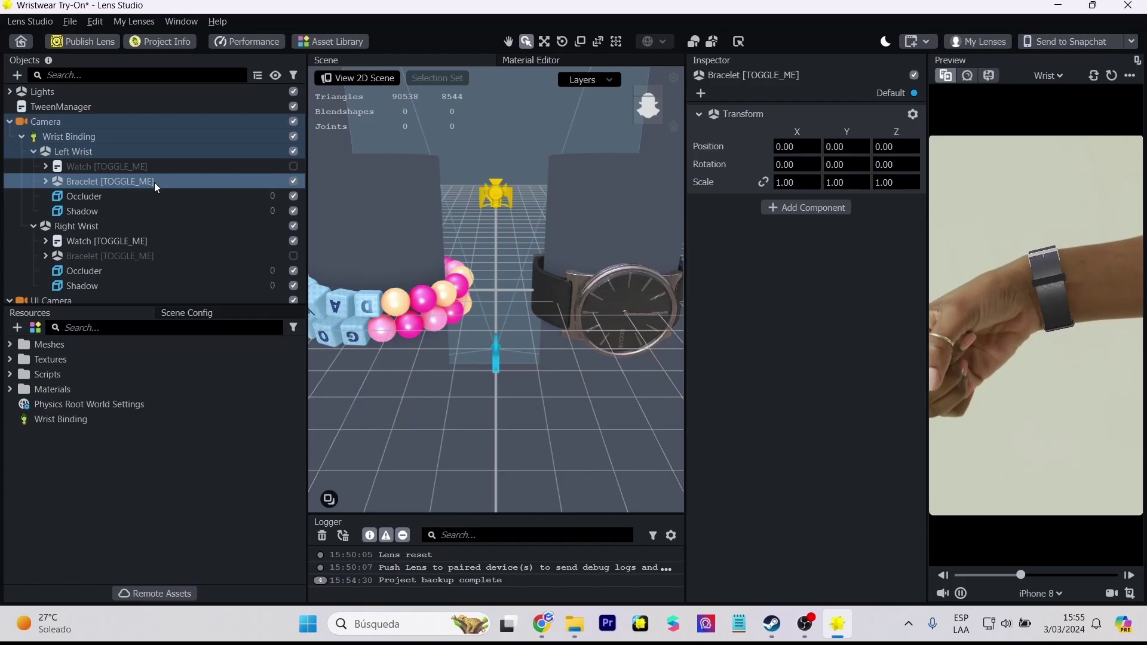
{"action": "left_click", "coordinate": [46, 181]}
{"action": "double_click", "coordinate": [80, 197]}
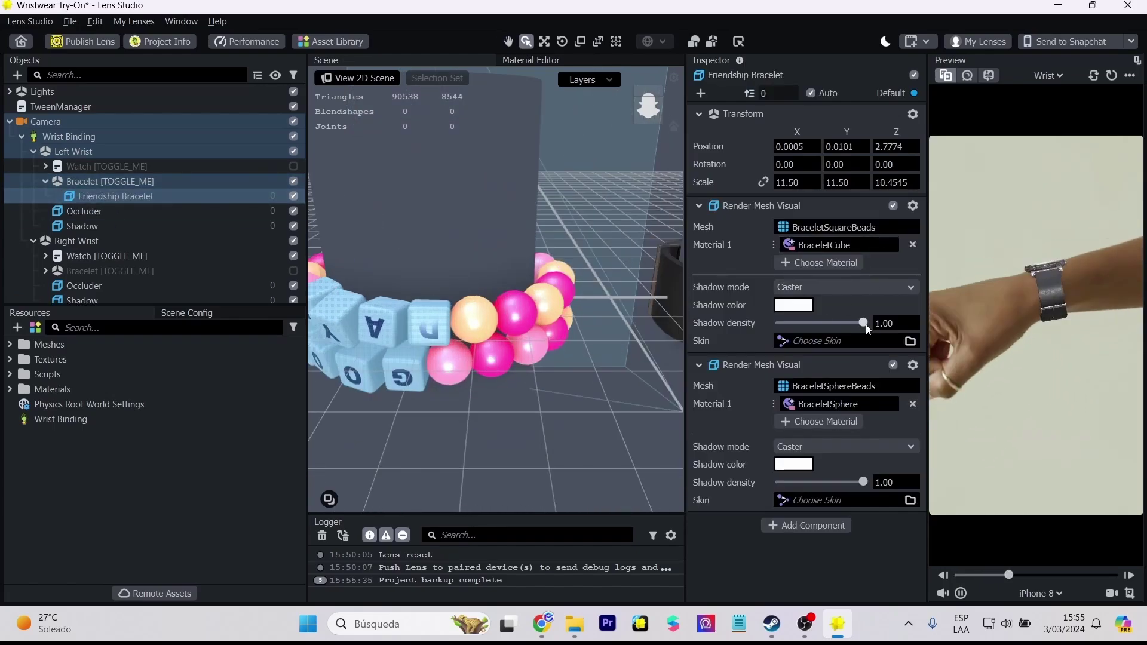
- Briefly disable and re-enable each of the Friendship Bracelet's two Render Mesh Visual components
{"action": "left_click", "coordinate": [894, 207]}
{"action": "left_click", "coordinate": [894, 207]}
{"action": "left_click", "coordinate": [893, 364]}
{"action": "left_click", "coordinate": [893, 364]}
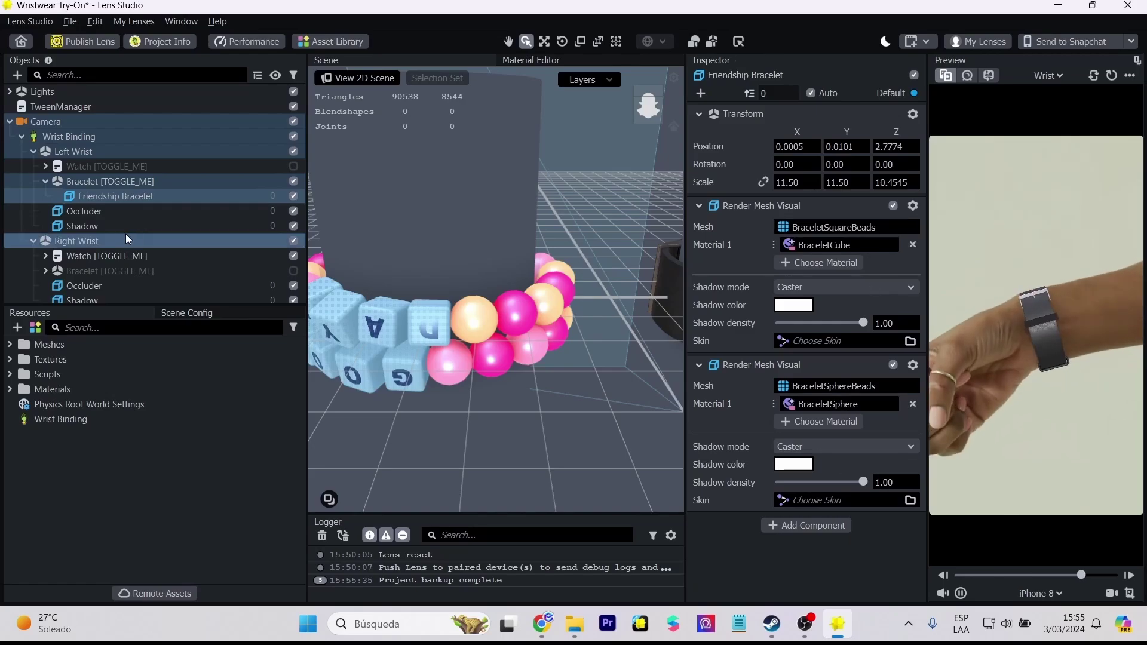
- Inspect the Left Wrist's Occluder and Shadow objects in the scene, including their mesh and material
{"action": "left_click", "coordinate": [115, 215]}
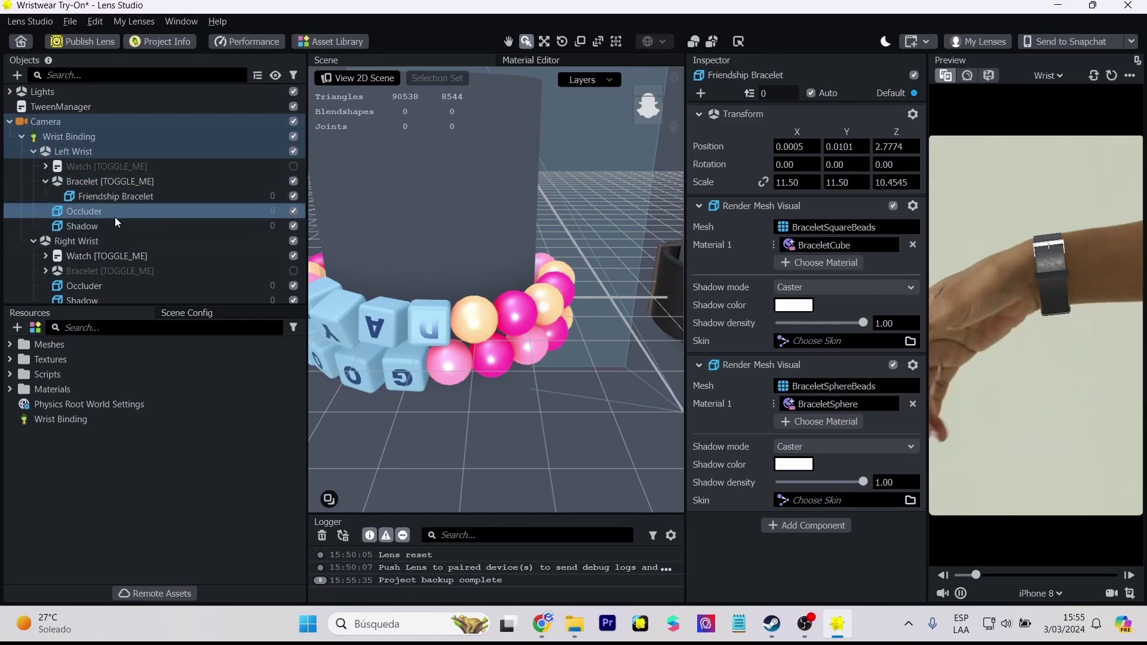
{"action": "scroll", "coordinate": [522, 225], "scroll_direction": "down", "scroll_amount": 3}
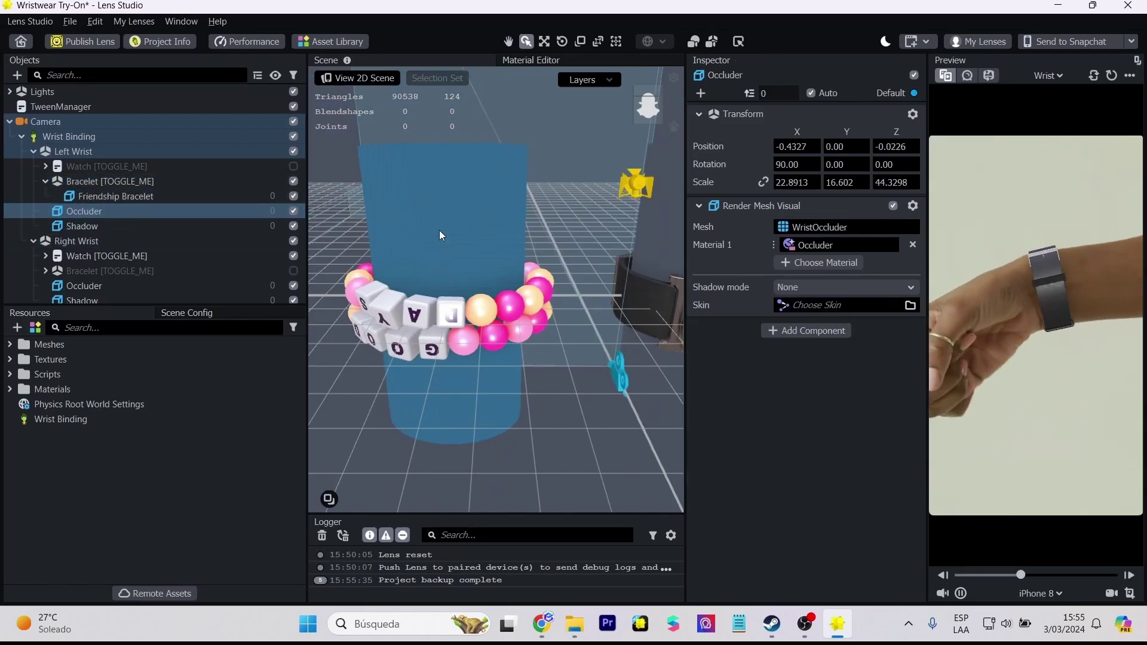
{"action": "left_click", "coordinate": [125, 226]}
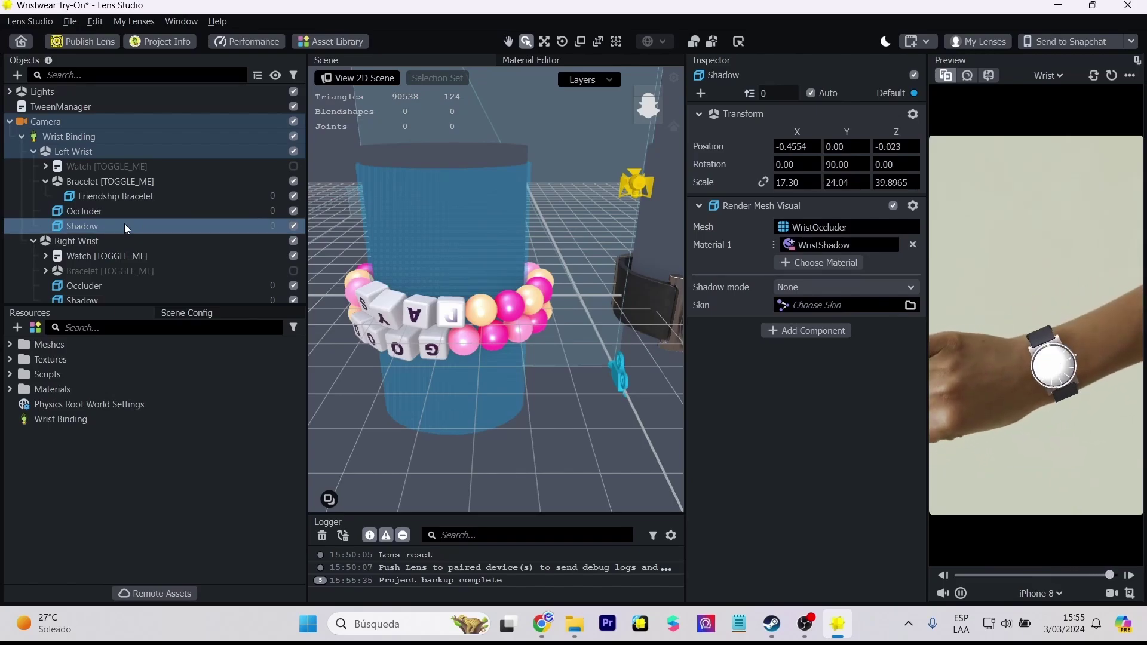
{"action": "left_click", "coordinate": [127, 212], "text": "shift"}
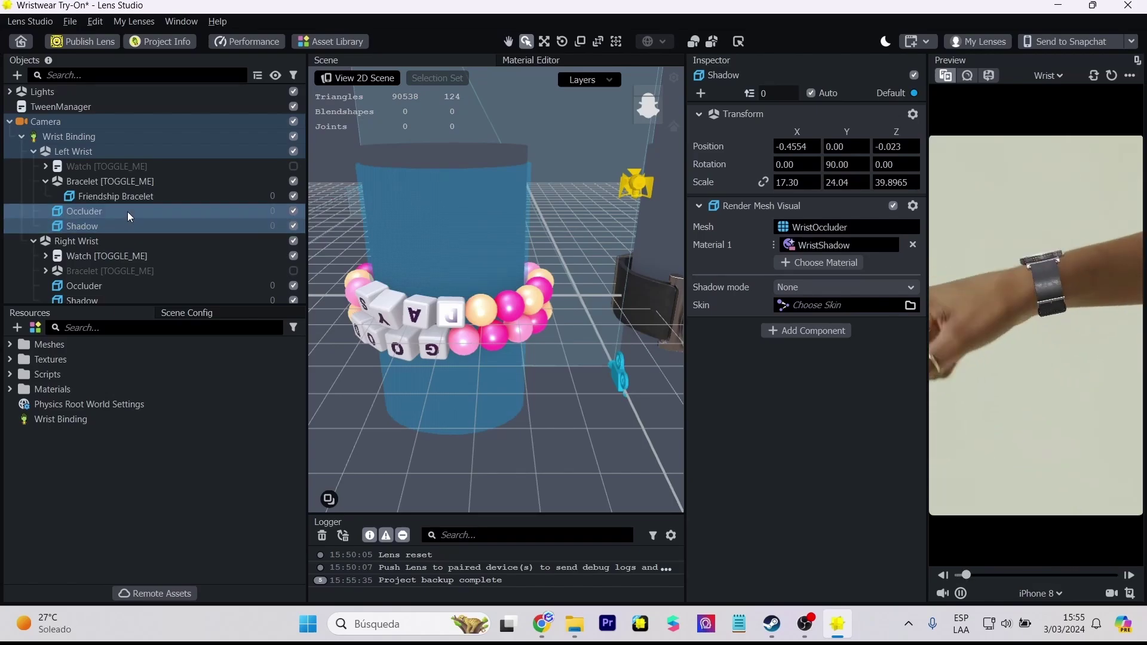
- Briefly switch the Render Mesh Visual of the Left Wrist's Shadow off and on again
{"action": "left_click", "coordinate": [893, 205]}
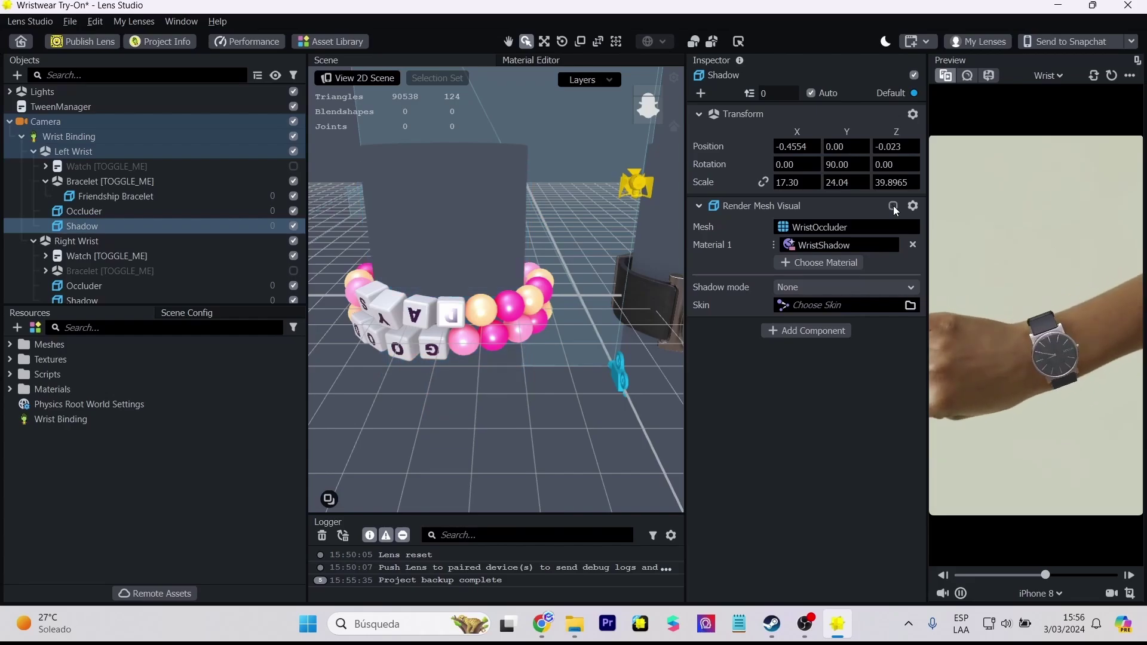
{"action": "left_click", "coordinate": [894, 206]}
{"action": "left_click", "coordinate": [893, 205]}
{"action": "left_click", "coordinate": [894, 205]}
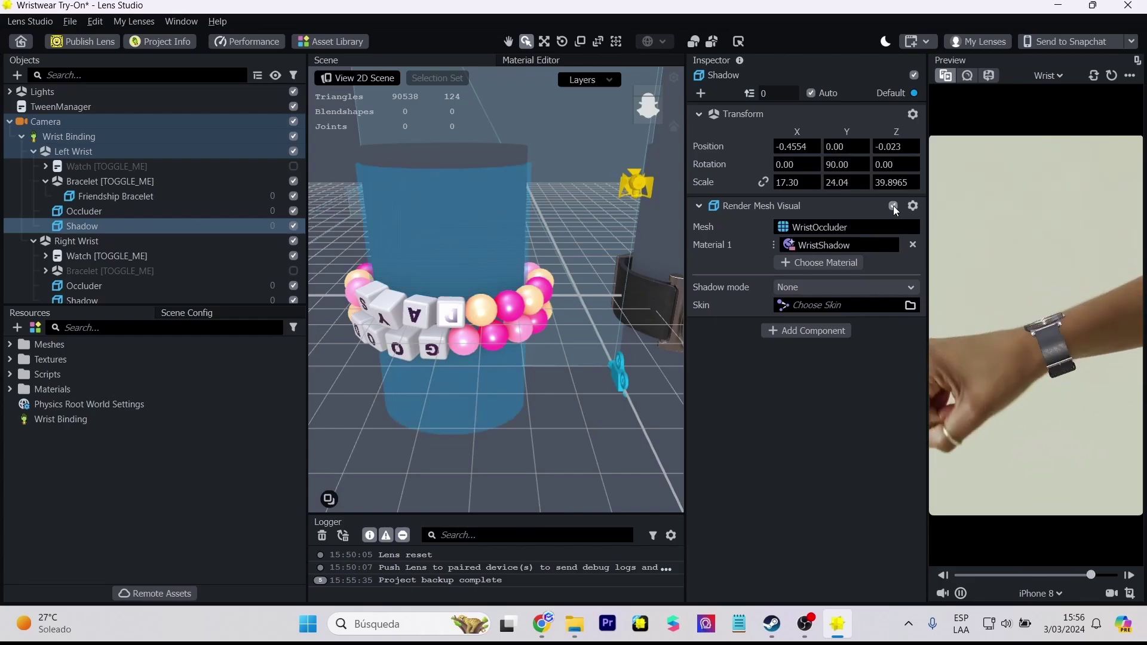
{"action": "scroll", "coordinate": [146, 229], "scroll_direction": "down", "scroll_amount": 1}
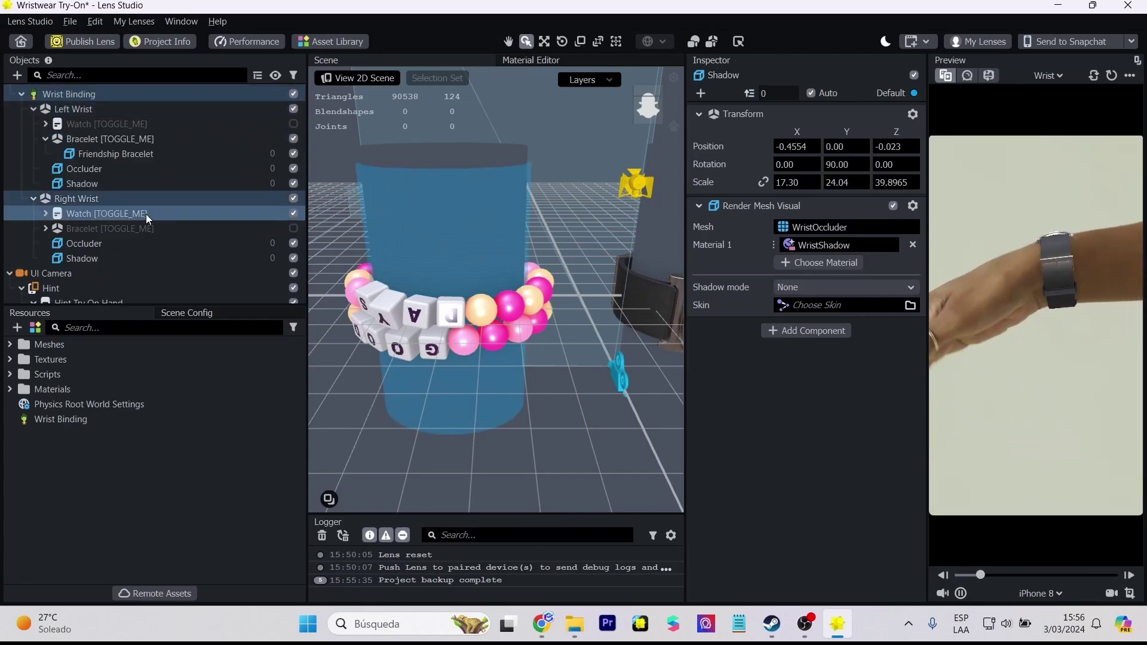
{"action": "left_click", "coordinate": [146, 213]}
{"action": "key", "text": "f"}
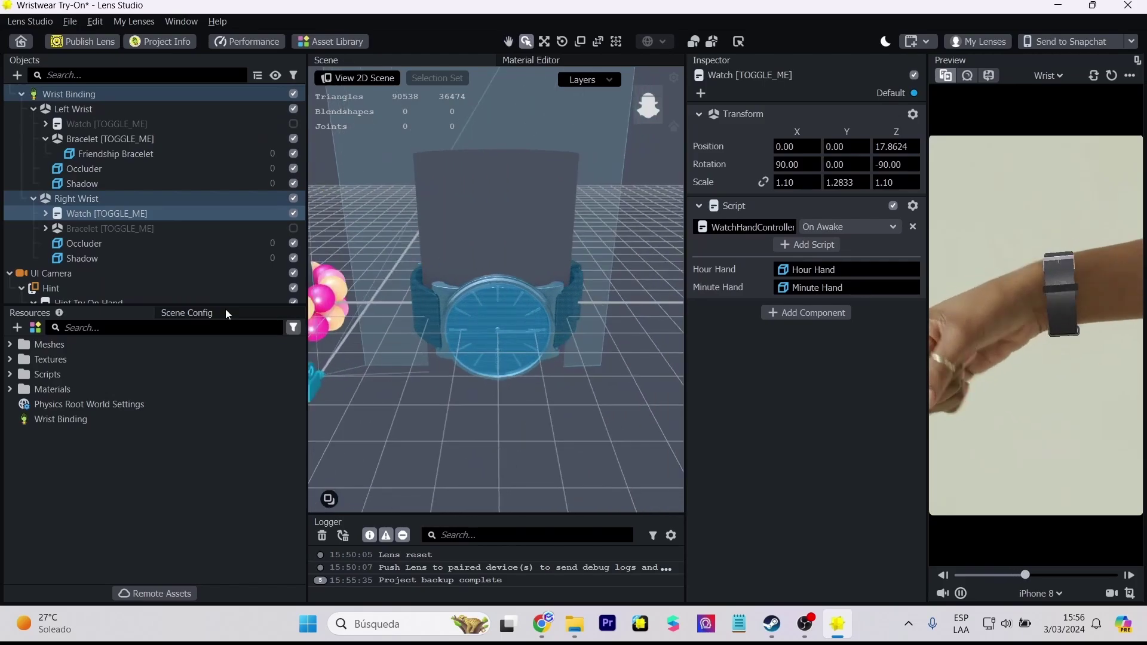
{"action": "left_click", "coordinate": [46, 214]}
{"action": "left_click", "coordinate": [103, 230]}
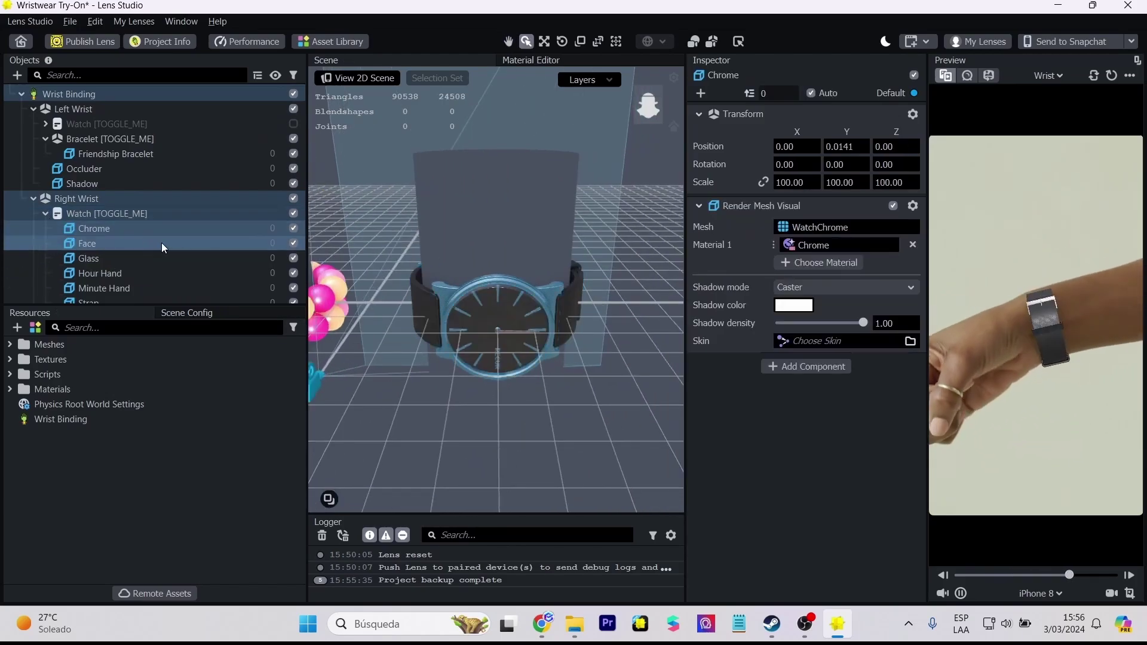
- Briefly hide and reshow the Right Wrist watch's Chrome, Face, Glass, Hour Hand and Strap parts one after another
{"action": "left_click", "coordinate": [293, 228]}
{"action": "left_click", "coordinate": [293, 229]}
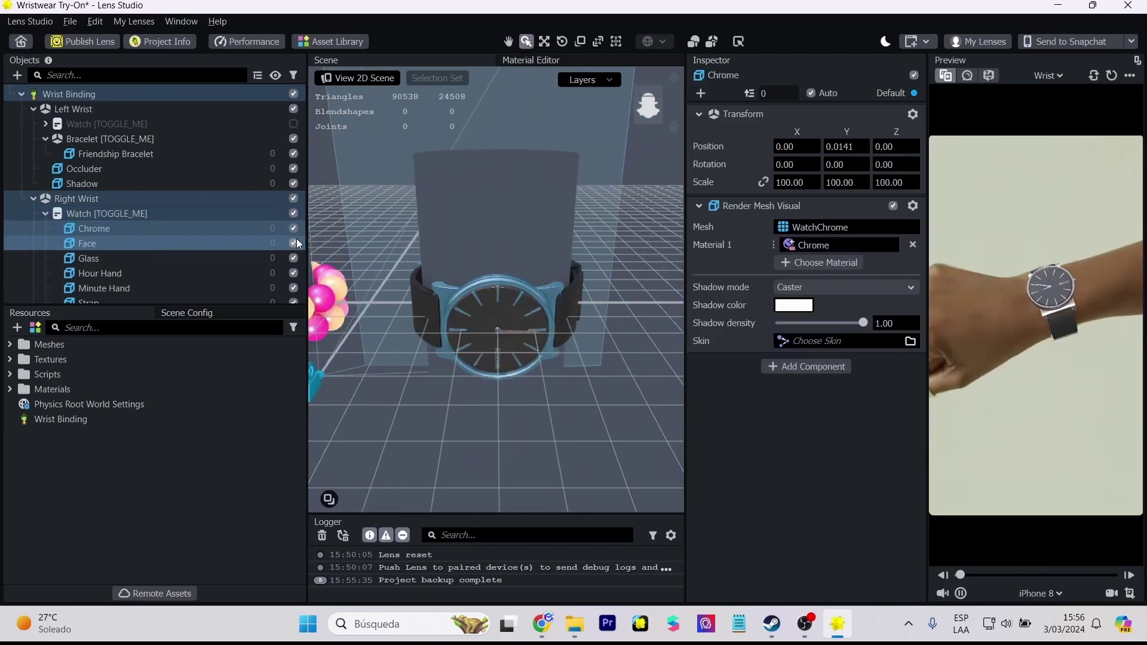
{"action": "left_click", "coordinate": [293, 242]}
{"action": "left_click", "coordinate": [293, 244]}
{"action": "left_click", "coordinate": [293, 256]}
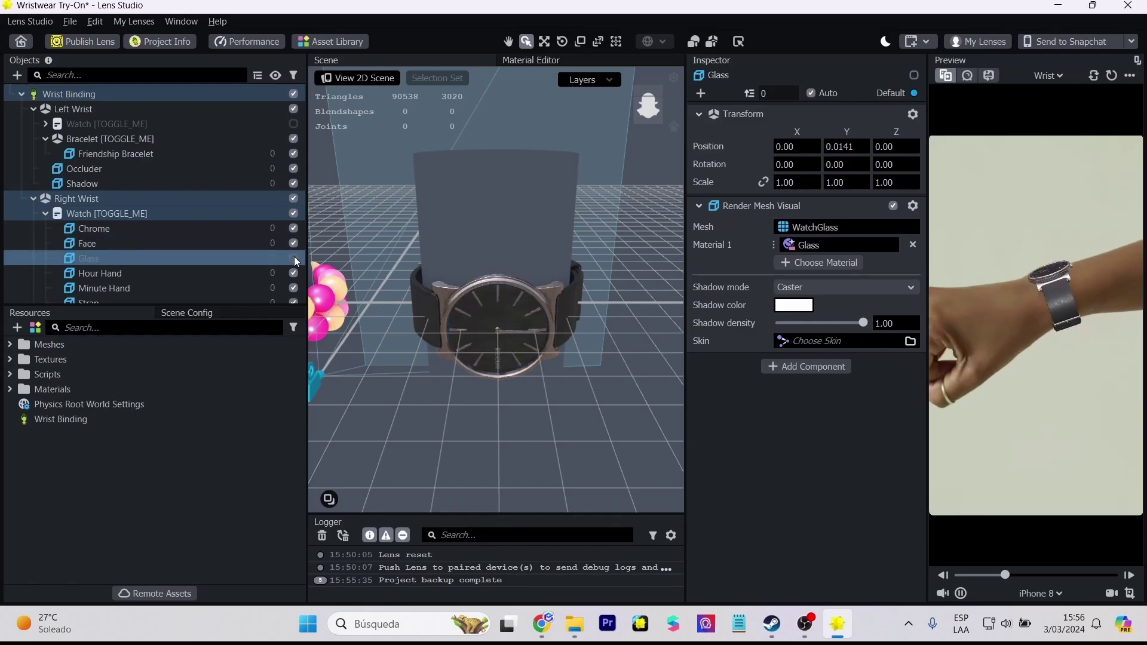
{"action": "left_click", "coordinate": [293, 257]}
{"action": "left_click", "coordinate": [292, 271]}
{"action": "left_click", "coordinate": [293, 272]}
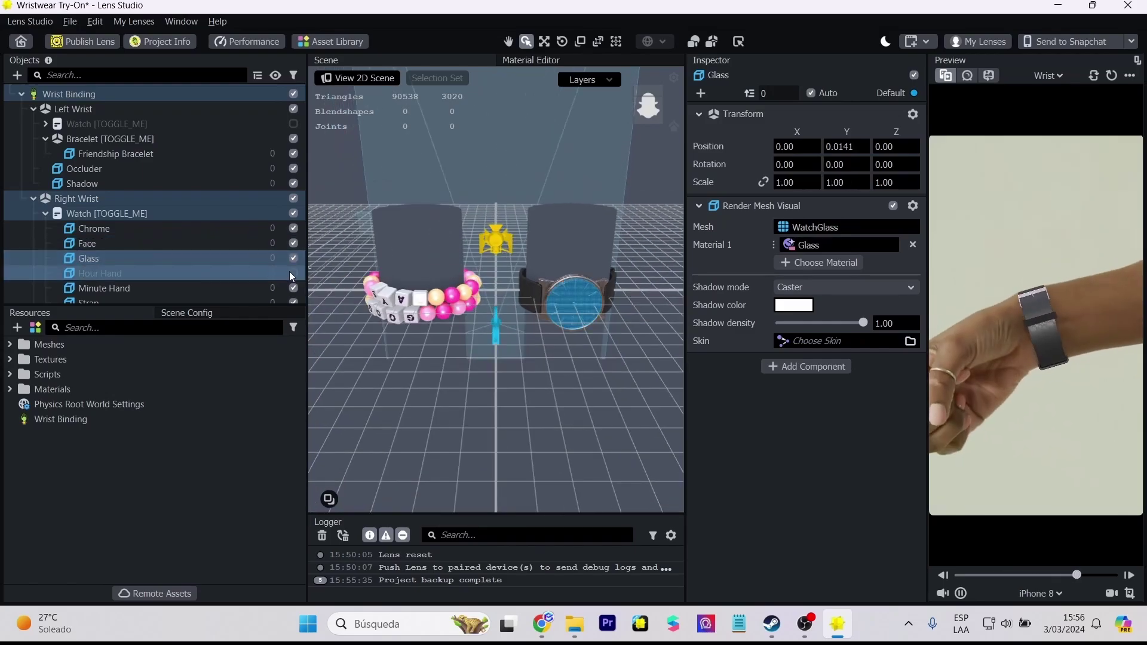
{"action": "scroll", "coordinate": [284, 288], "scroll_direction": "down", "scroll_amount": 2}
{"action": "left_click", "coordinate": [293, 216]}
{"action": "left_click", "coordinate": [293, 216]}
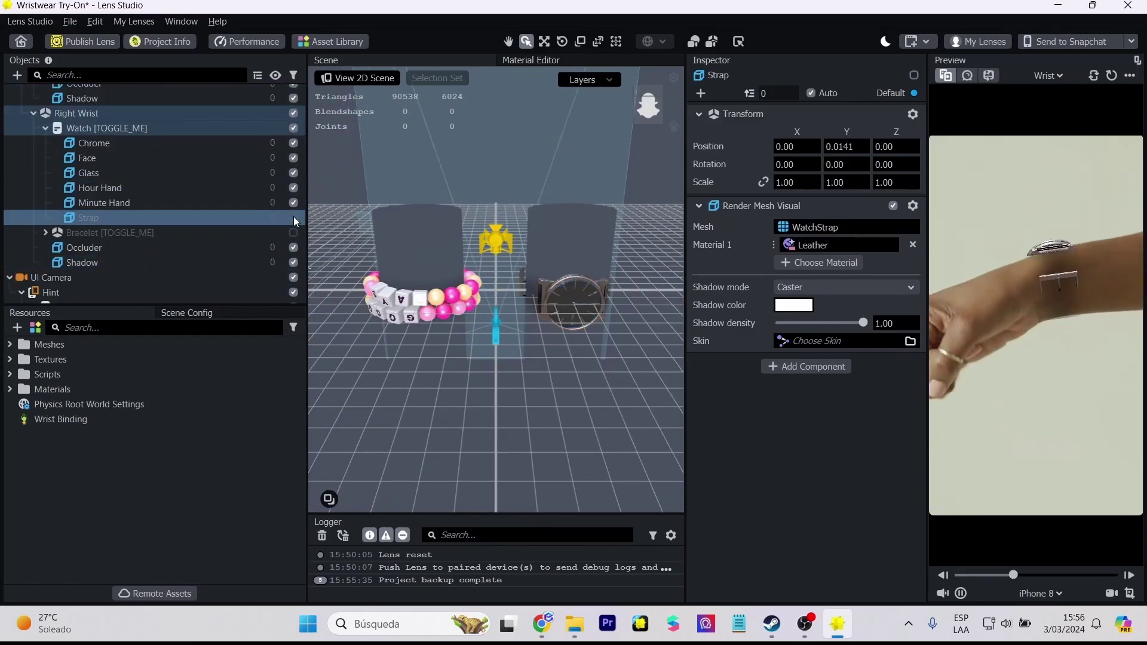
{"action": "scroll", "coordinate": [597, 357], "scroll_direction": "up", "scroll_amount": 2}
{"action": "key", "text": "f"}
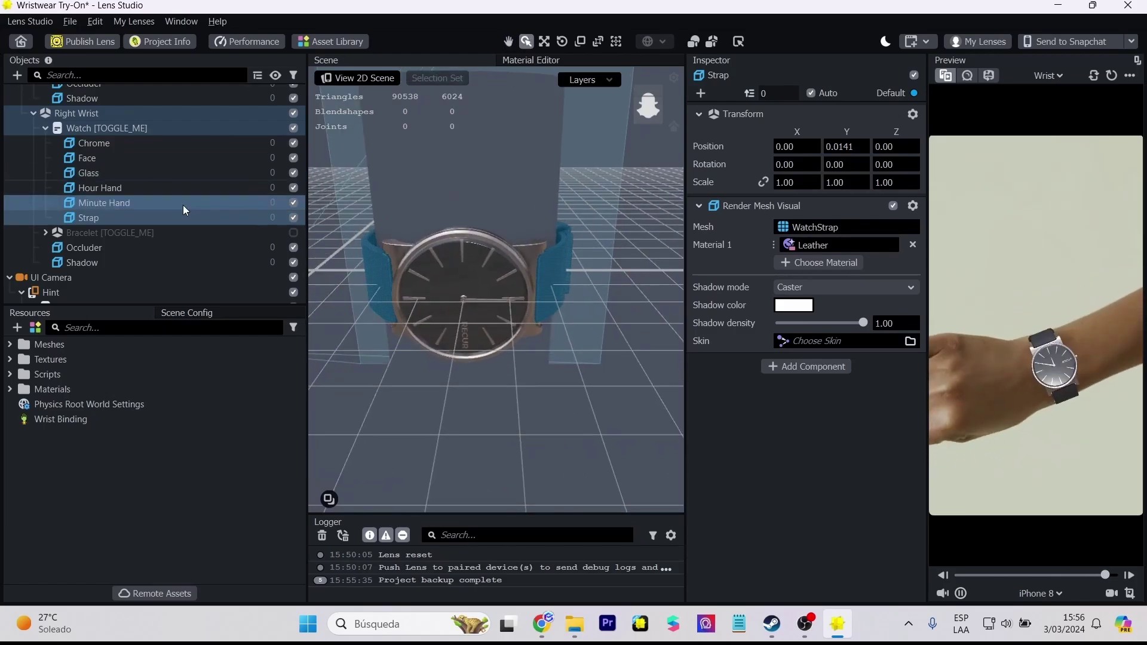
{"action": "scroll", "coordinate": [182, 205], "scroll_direction": "up", "scroll_amount": 2}
{"action": "left_click", "coordinate": [133, 174]}
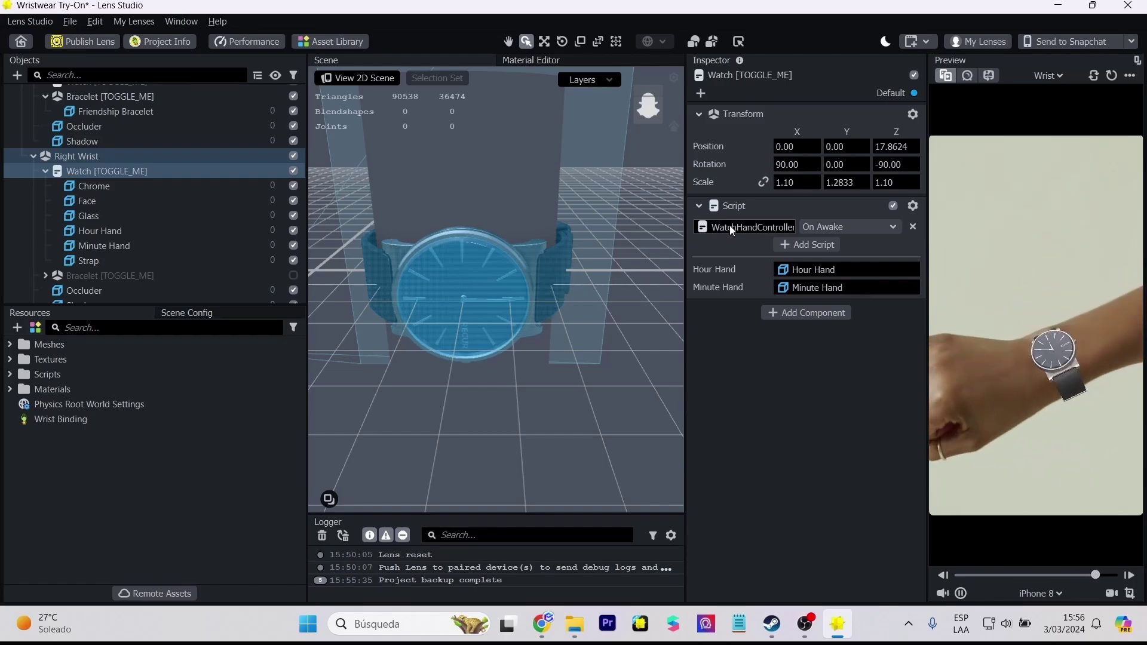
{"action": "scroll", "coordinate": [156, 229], "scroll_direction": "down", "scroll_amount": 3}
{"action": "scroll", "coordinate": [155, 229], "scroll_direction": "up", "scroll_amount": 3}
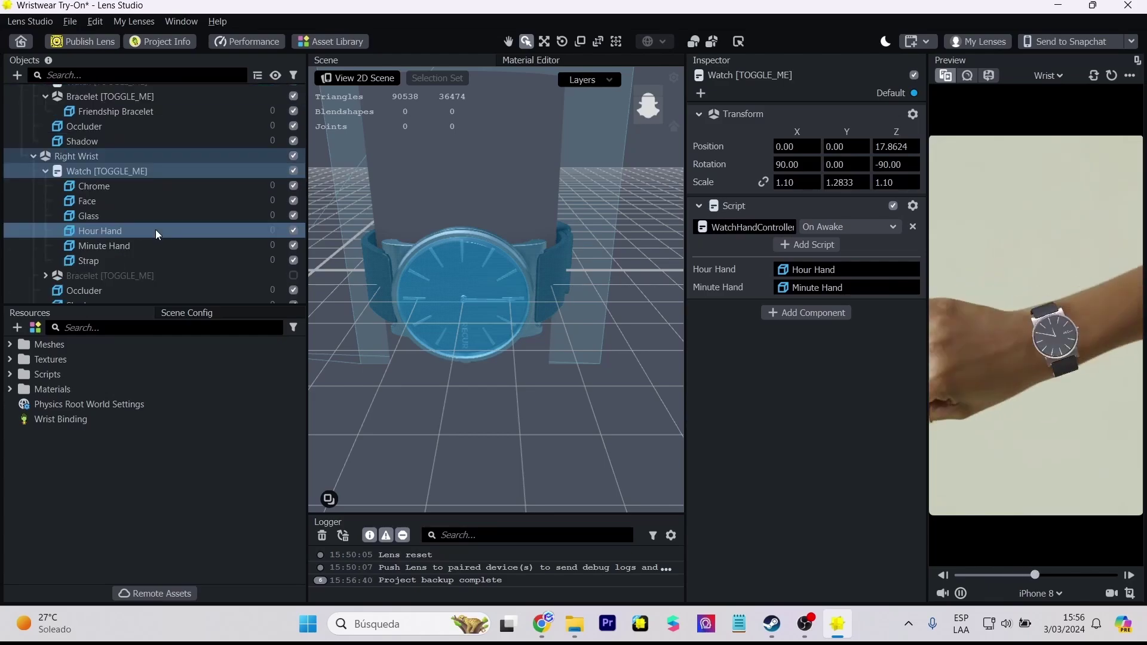
{"action": "scroll", "coordinate": [127, 163], "scroll_direction": "up", "scroll_amount": 2}
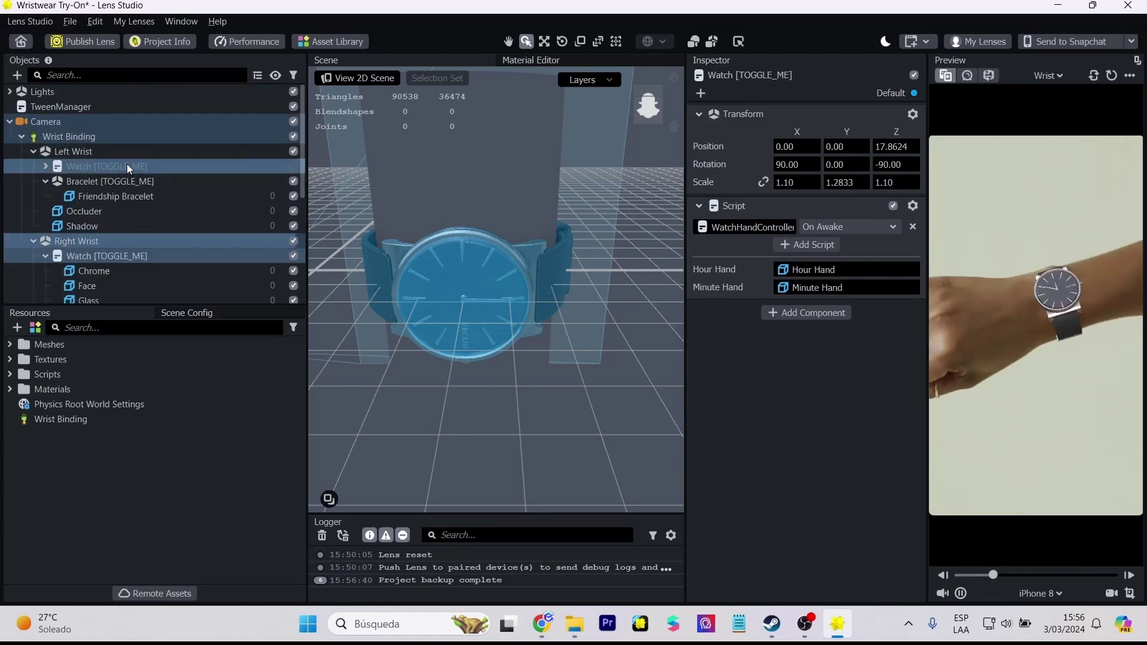
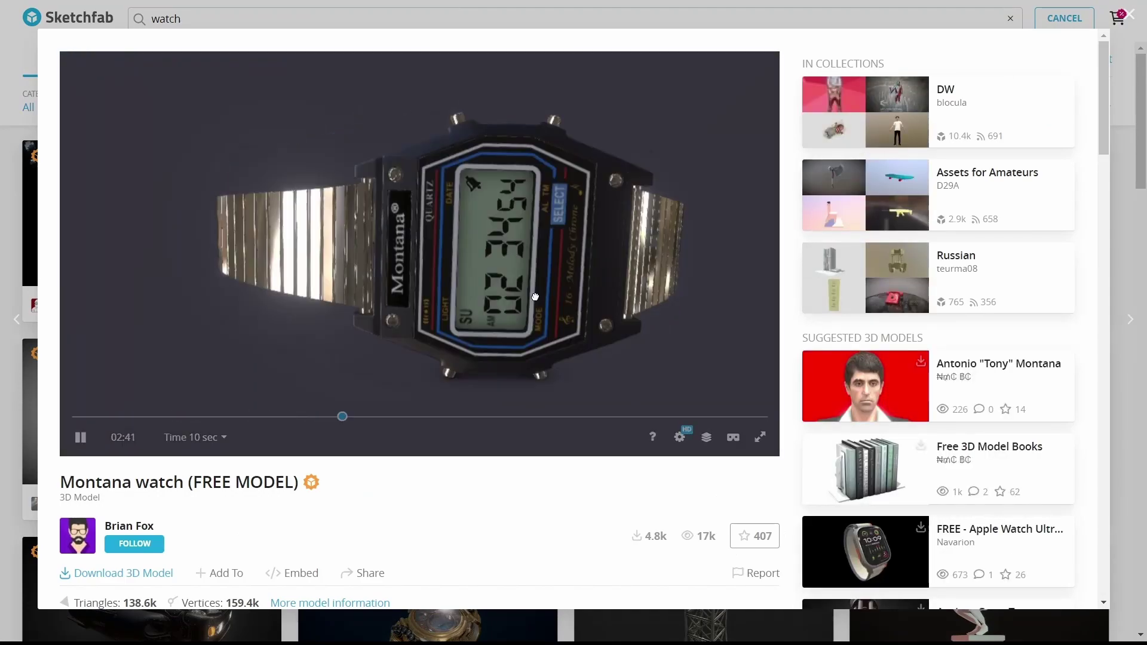
- Close the Montana watch model on Sketchfab and browse the watch search results for a suitable model
{"action": "key", "text": "Escape"}
{"action": "scroll", "coordinate": [1109, 264], "scroll_direction": "down", "scroll_amount": 15}
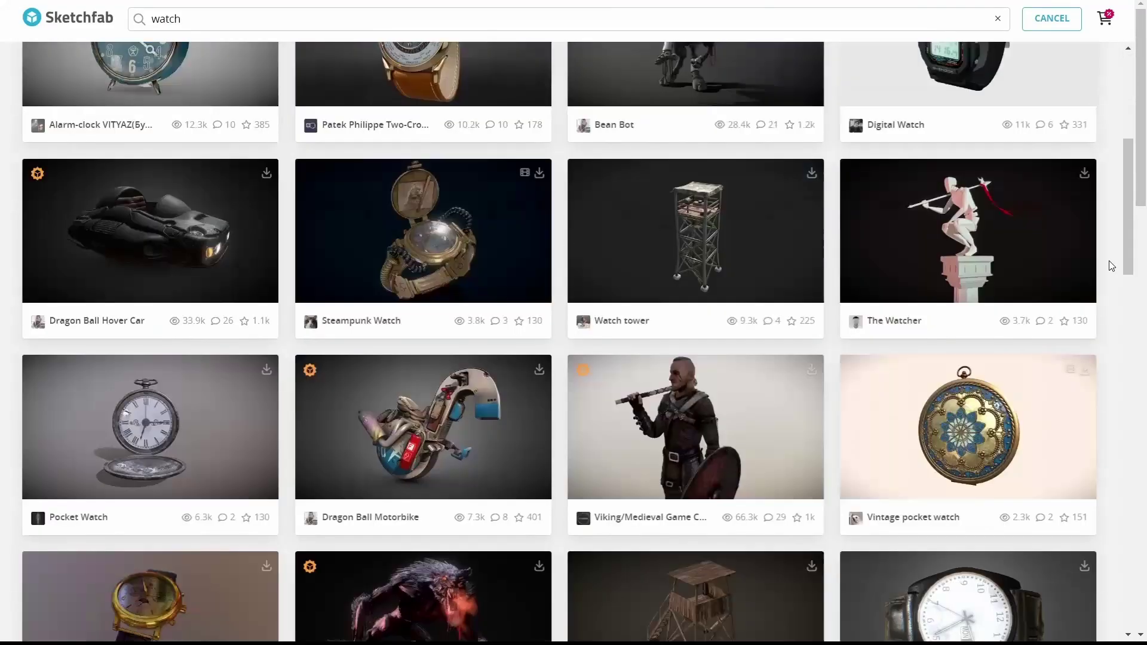
{"action": "scroll", "coordinate": [1109, 263], "scroll_direction": "down", "scroll_amount": 10}
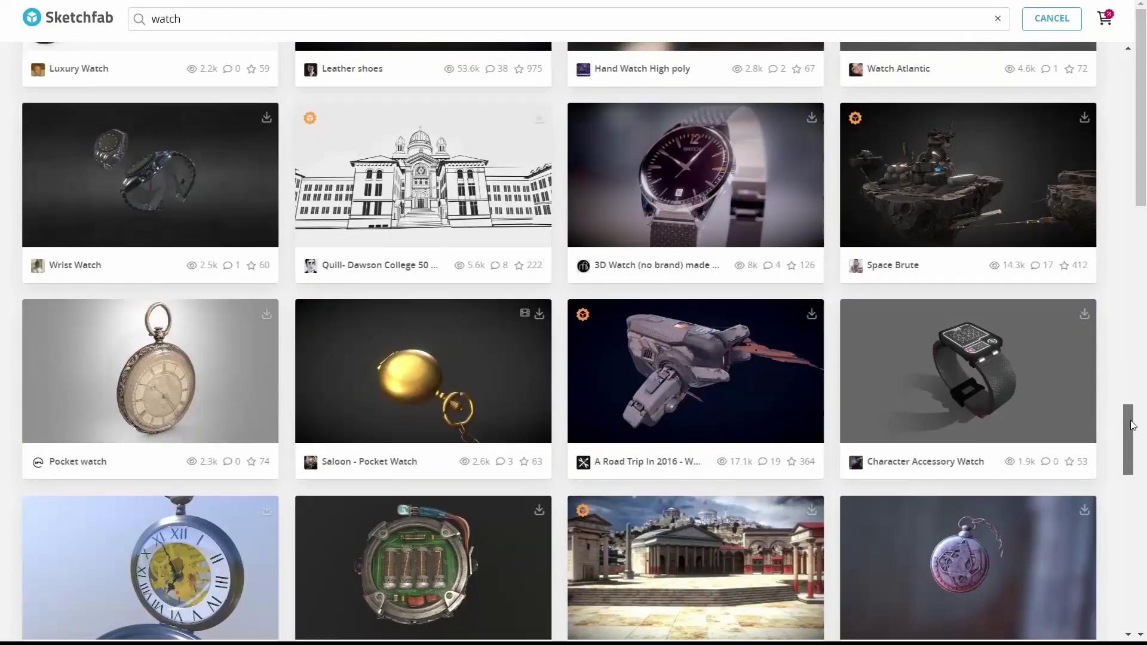
{"action": "left_click_drag", "start_coordinate": [1134, 415], "coordinate": [1128, 90]}
- Open the Digital Watch model with the black strap and download it as a GLB with 1k textures
{"action": "scroll", "coordinate": [1105, 514], "scroll_direction": "down", "scroll_amount": 3}
{"action": "left_click", "coordinate": [954, 244]}
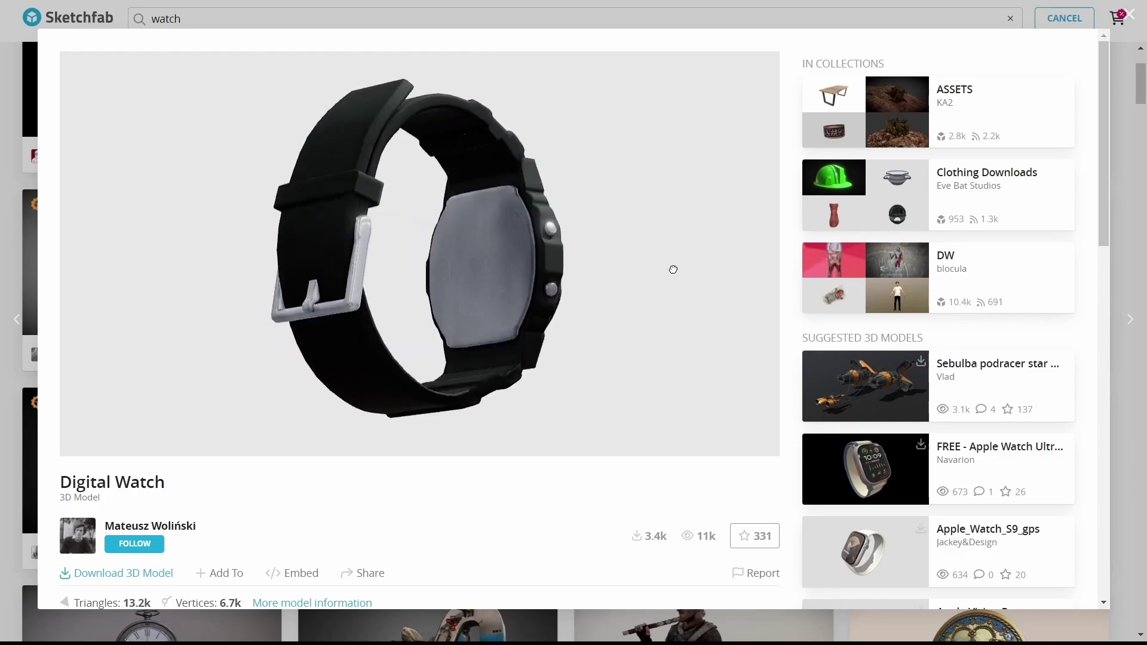
{"action": "left_click", "coordinate": [162, 574]}
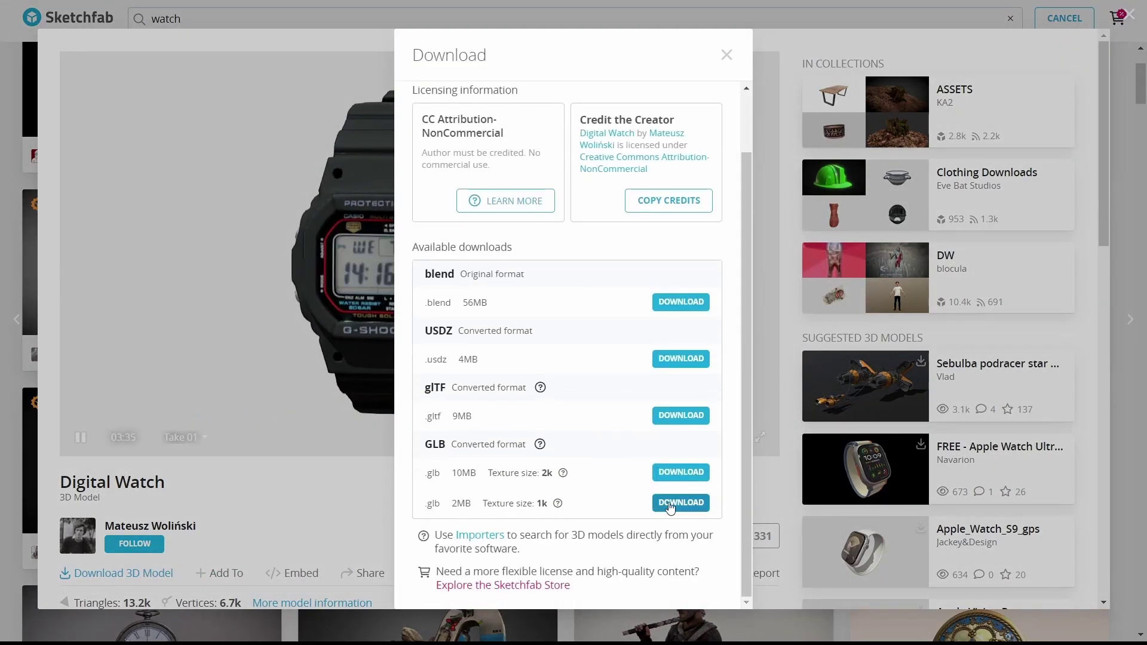
{"action": "left_click", "coordinate": [674, 505]}
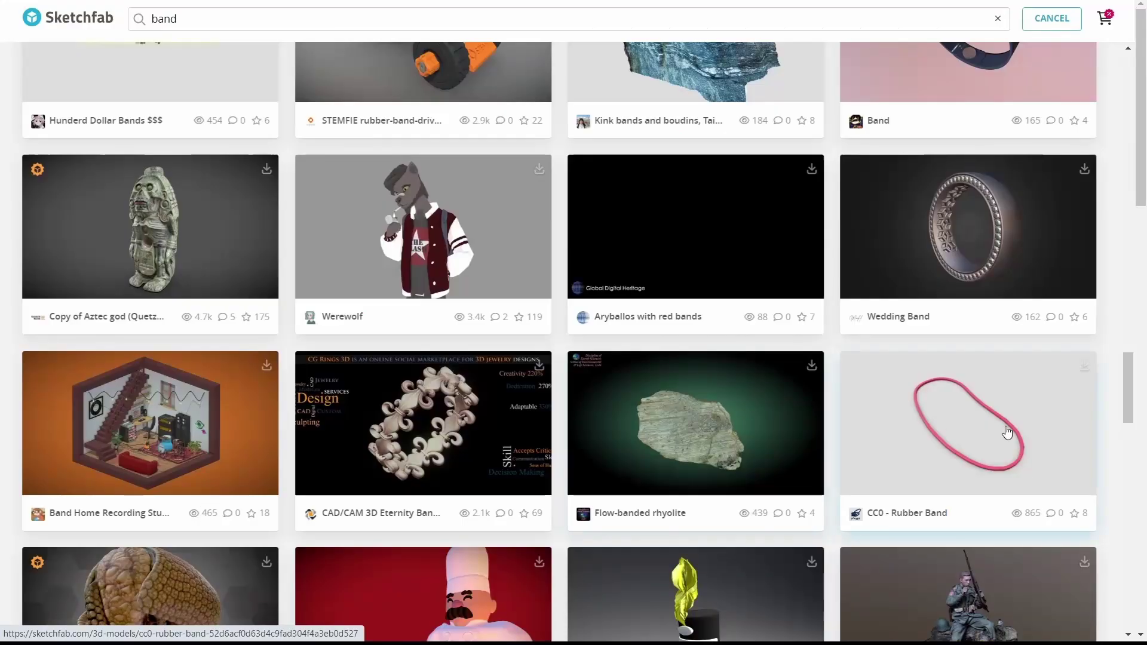
- Browse the band search results for a suitable wrist accessory model
{"action": "scroll", "coordinate": [967, 406], "scroll_direction": "down", "scroll_amount": 5}
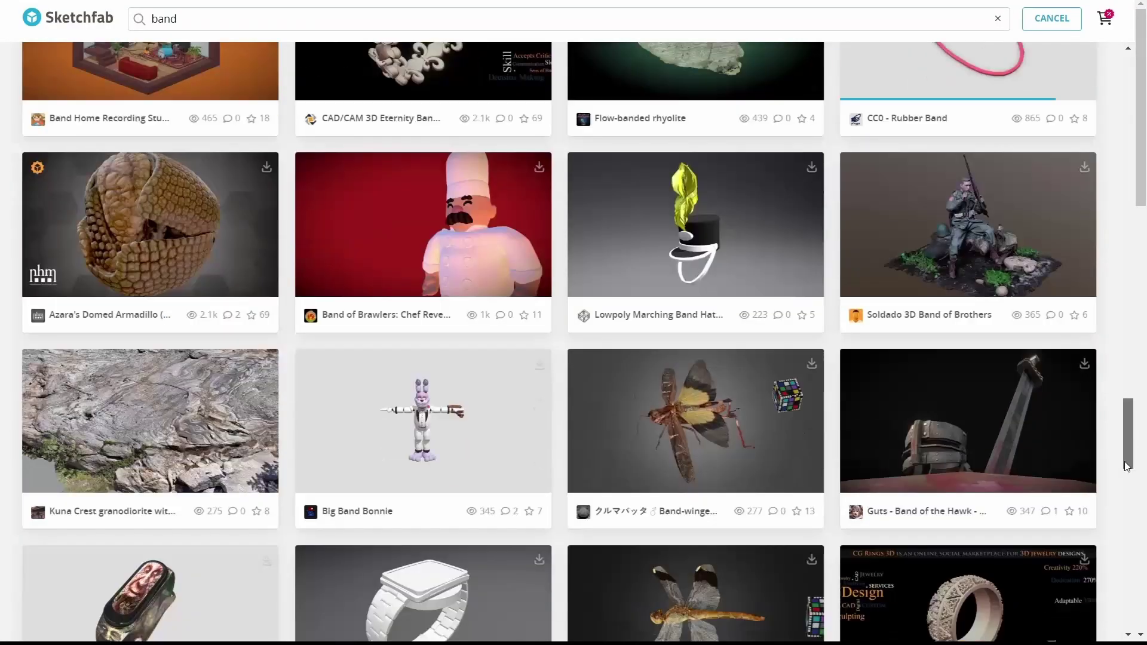
{"action": "scroll", "coordinate": [1119, 482], "scroll_direction": "down", "scroll_amount": 3}
{"action": "left_click_drag", "start_coordinate": [1119, 482], "coordinate": [1097, 224]}
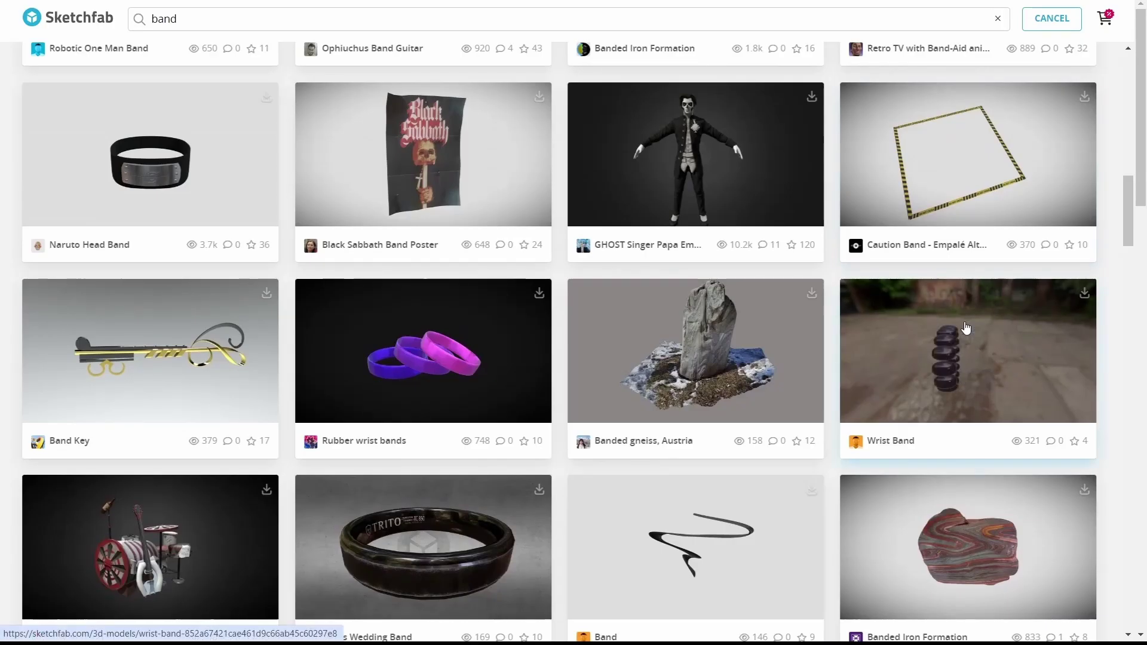
- Open the beaded Wrist Band model, look over its details and download it in GLB format
{"action": "left_click", "coordinate": [971, 358]}
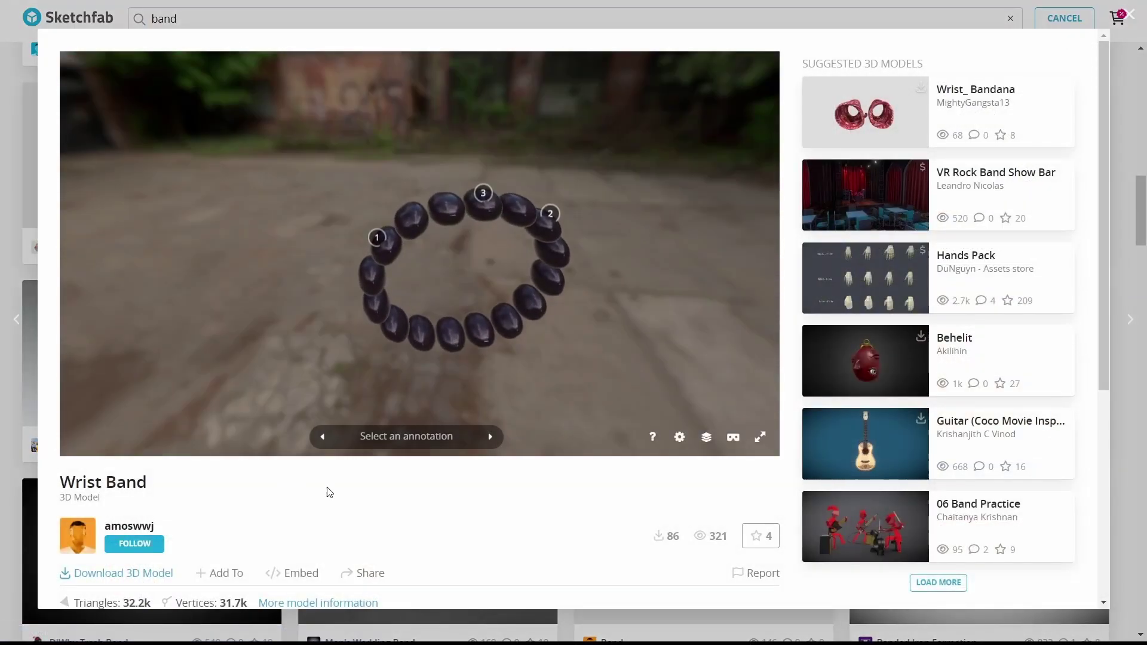
{"action": "scroll", "coordinate": [789, 195], "scroll_direction": "down", "scroll_amount": 3}
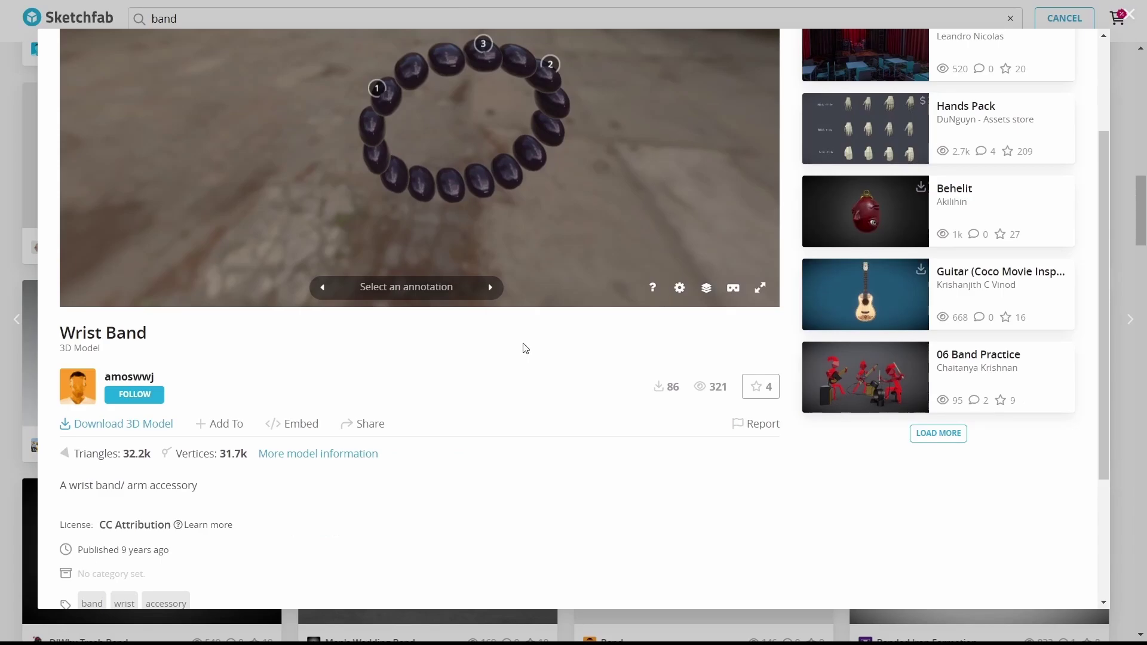
{"action": "left_click", "coordinate": [128, 432]}
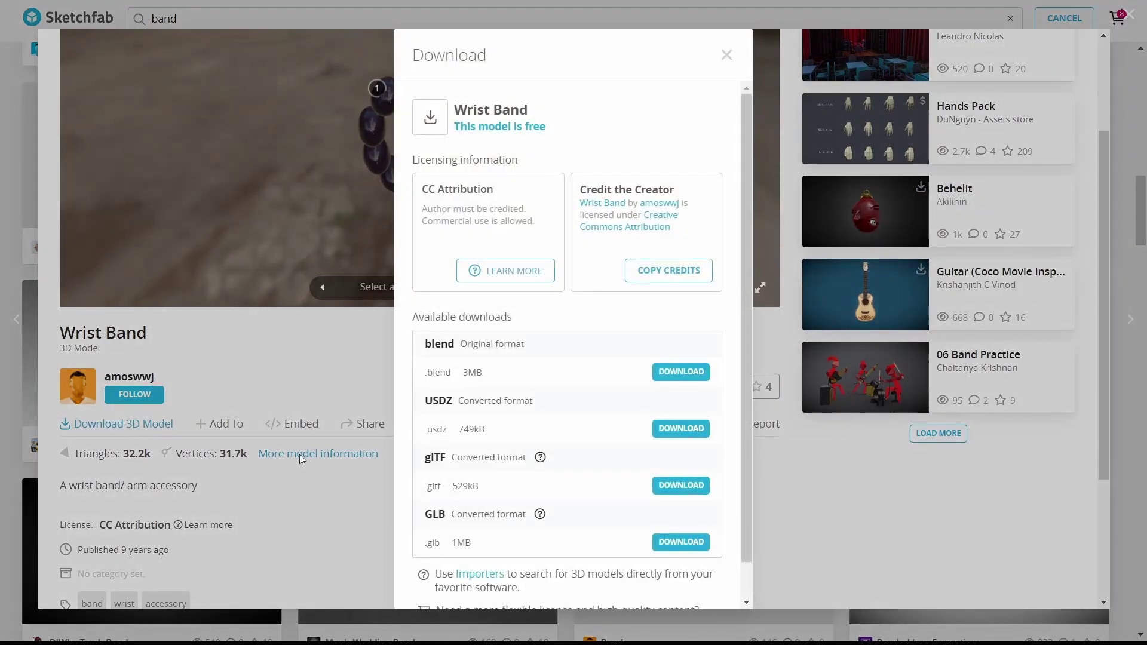
{"action": "left_click", "coordinate": [681, 542]}
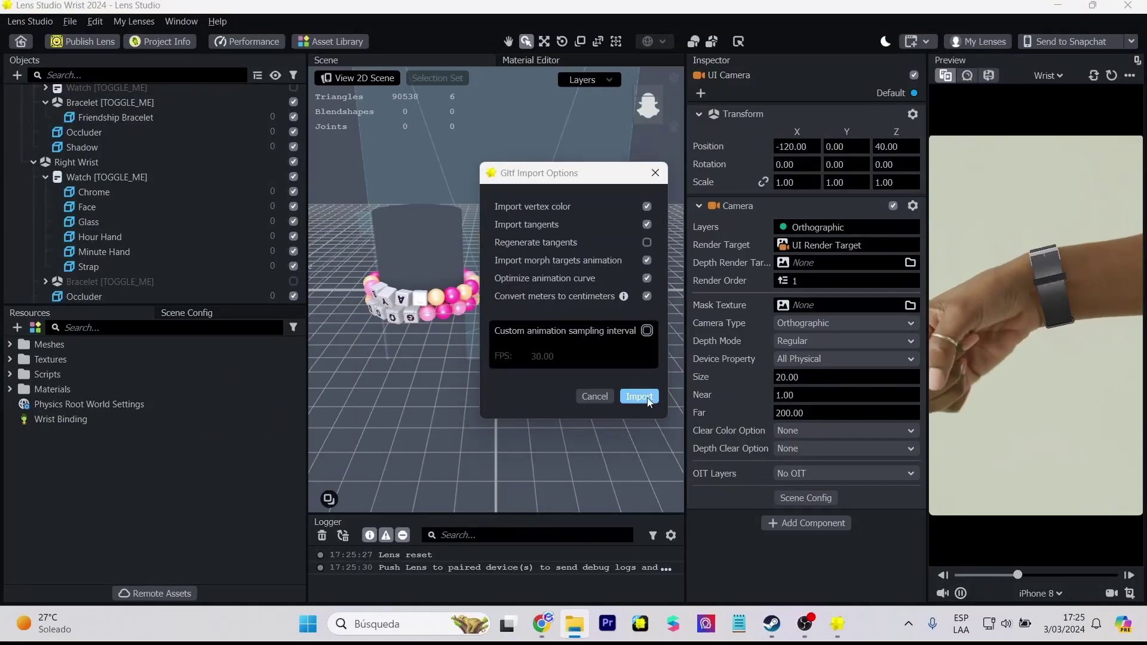
- Switch to Lens Studio and import the digital_watch glTF model into the project's resources
{"action": "left_click", "coordinate": [647, 397]}
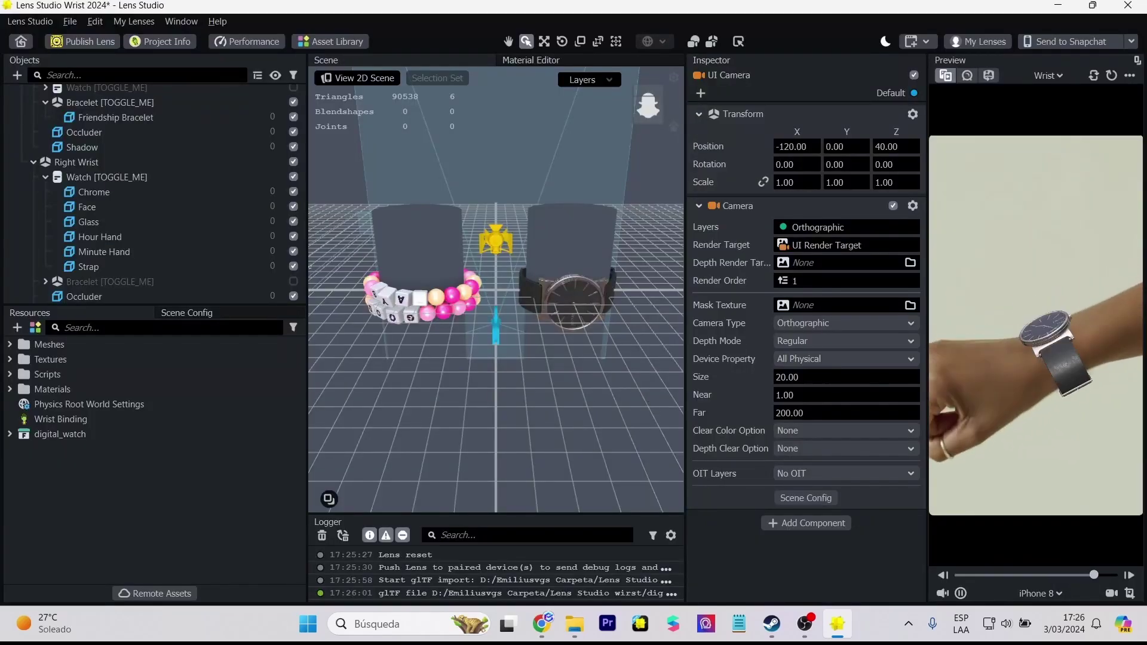
- Import the wrist_band glTF model into the project's resources with the default import options
{"action": "left_click_drag", "start_coordinate": [114, 406], "coordinate": [157, 488]}
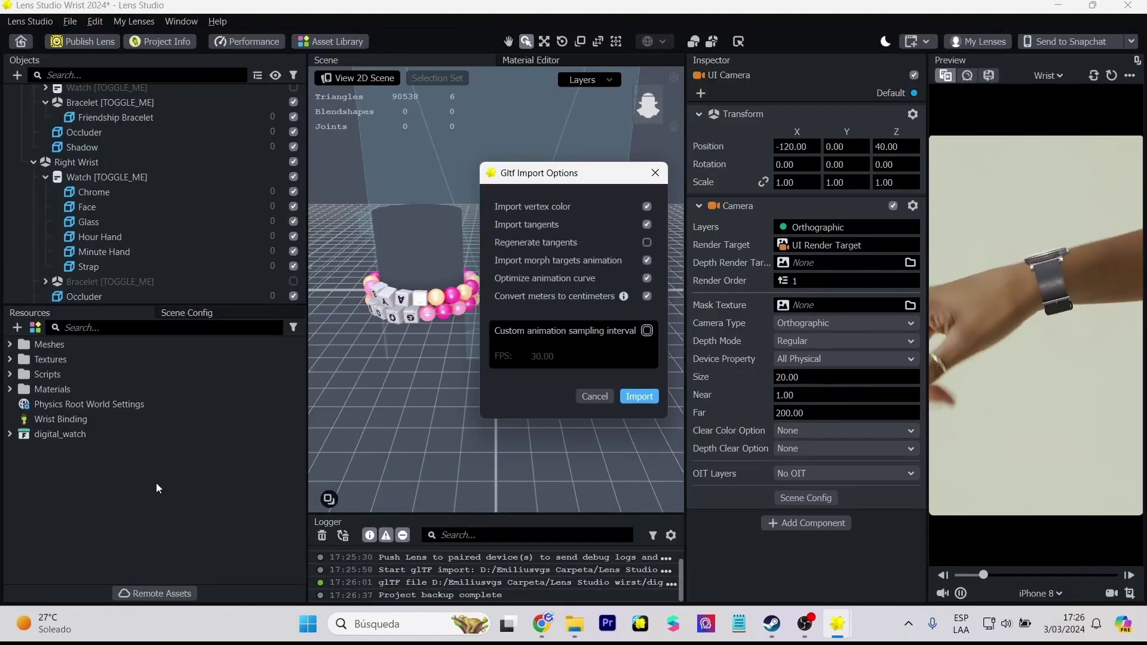
{"action": "left_click", "coordinate": [643, 399]}
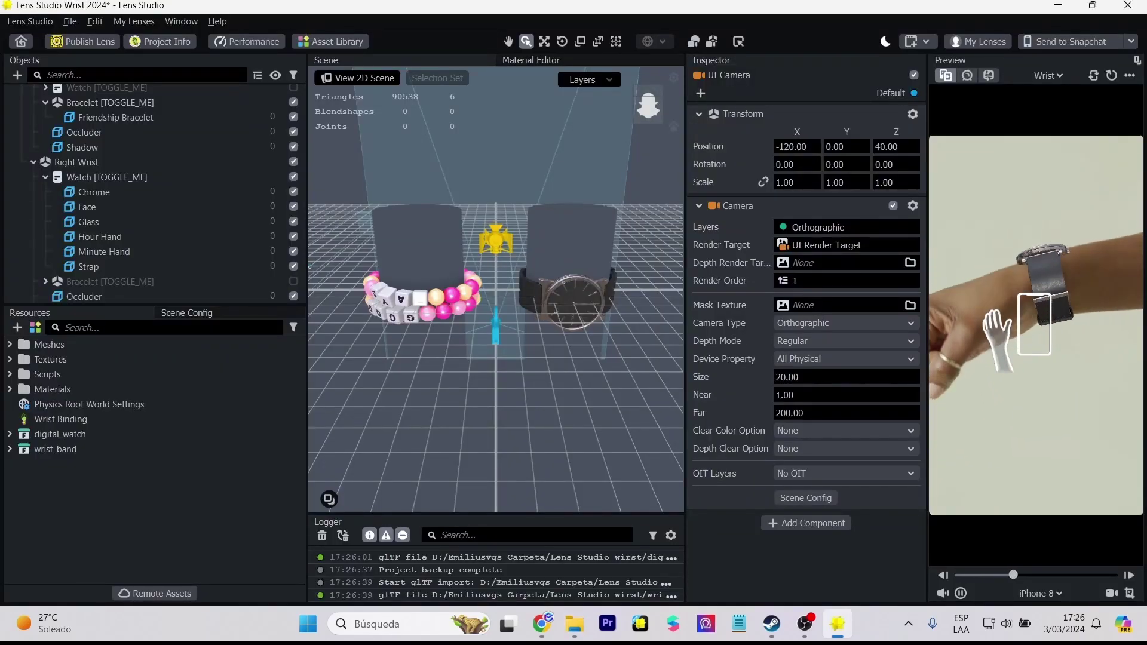
- Place the digital_watch prefab under Right Wrist and scale it uniformly to 5
{"action": "left_click", "coordinate": [9, 433]}
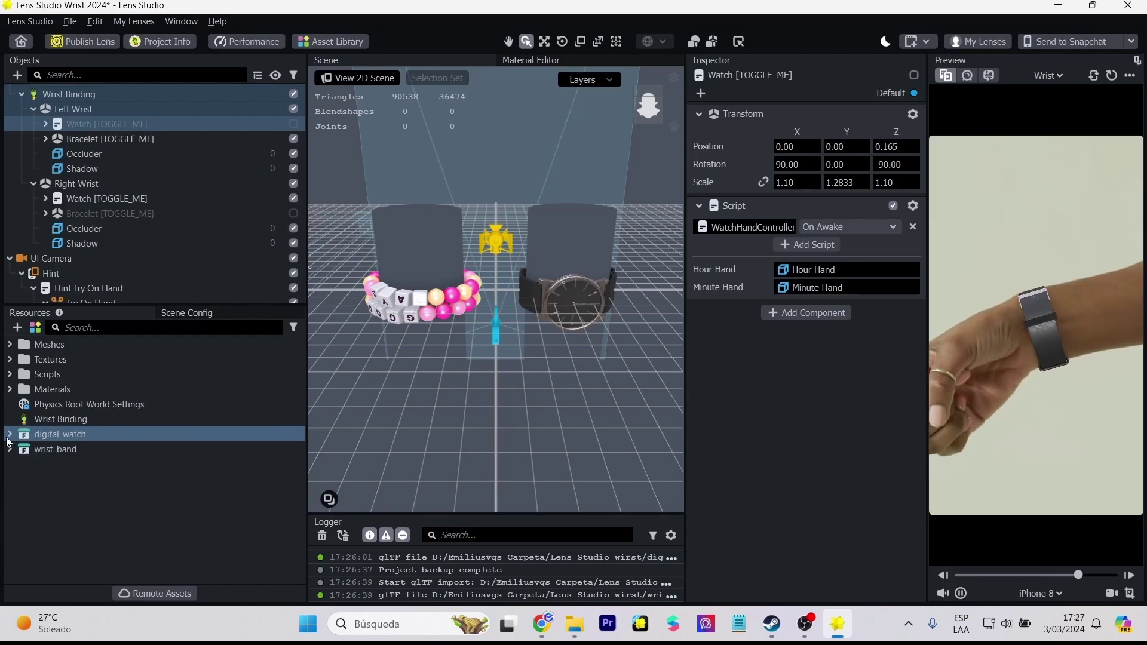
{"action": "left_click_drag", "start_coordinate": [60, 508], "coordinate": [138, 191]}
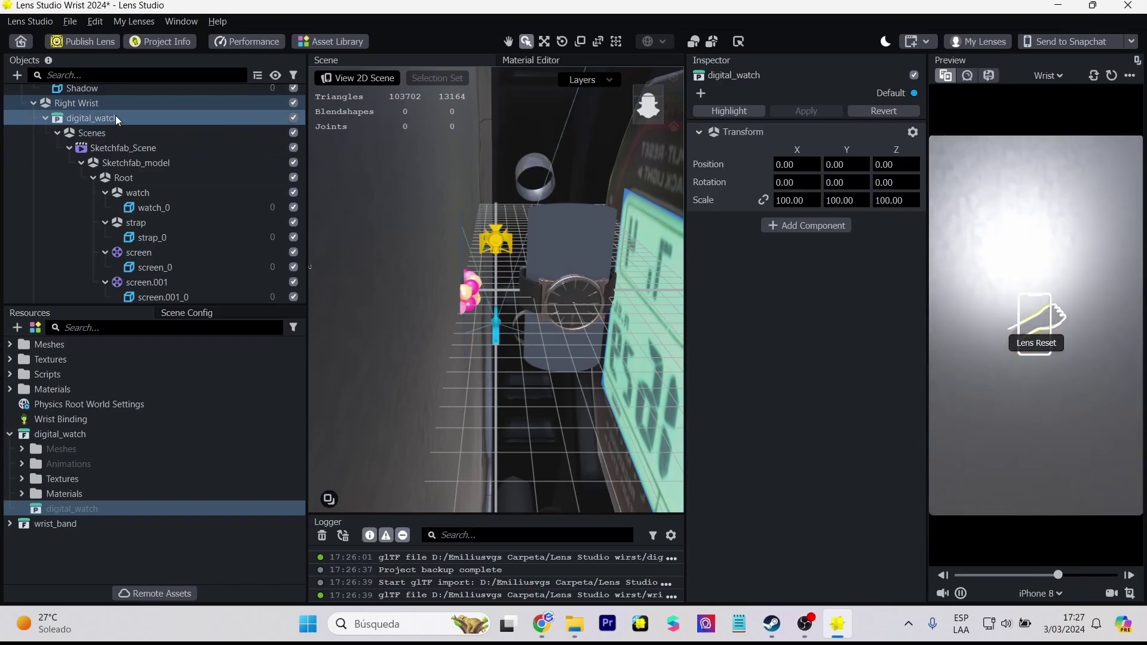
{"action": "left_click", "coordinate": [84, 103]}
{"action": "left_click", "coordinate": [88, 117]}
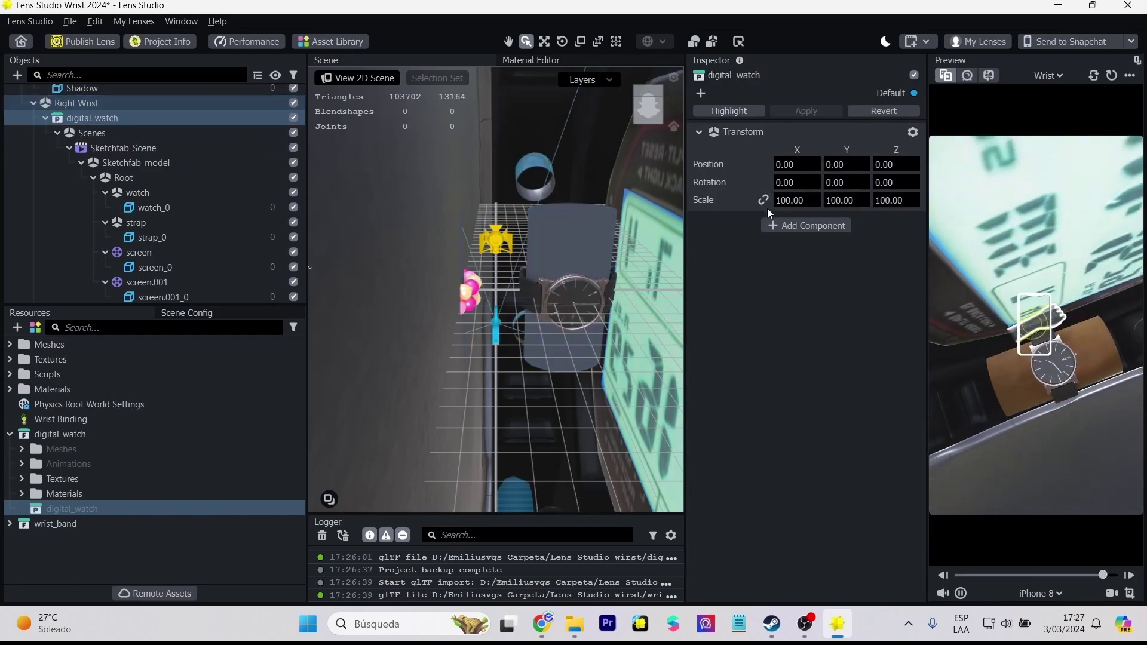
{"action": "double_click", "coordinate": [794, 200]}
{"action": "type", "text": "20"}
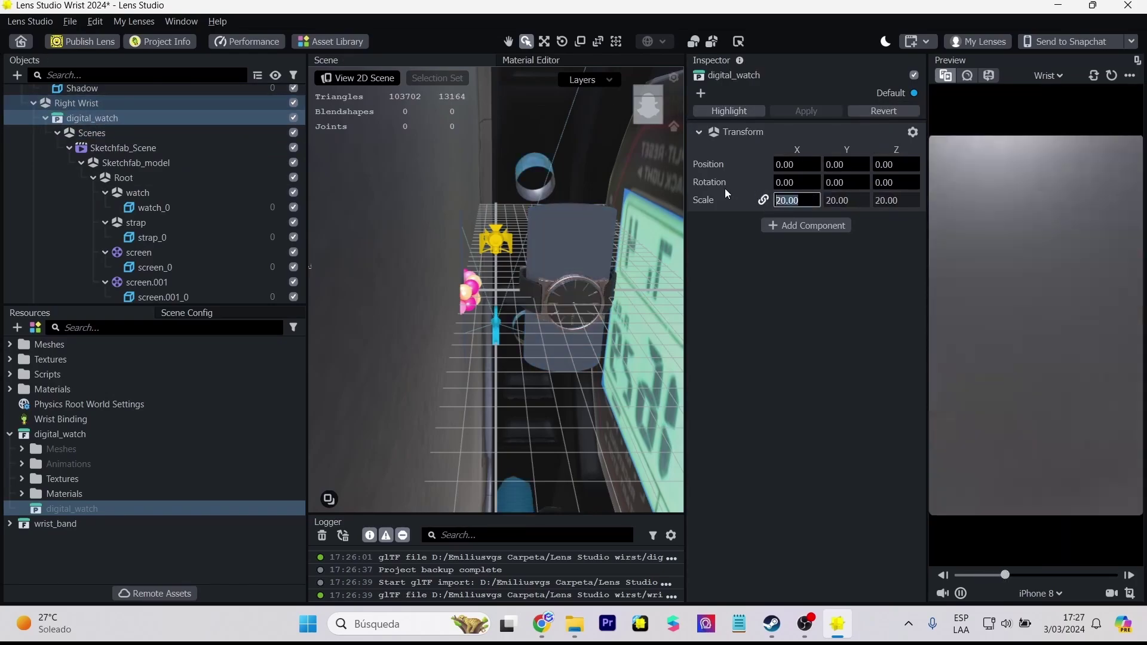
{"action": "key", "text": "Return"}
{"action": "type", "text": "5"}
{"action": "key", "text": "Return"}
{"action": "key", "text": "e"}
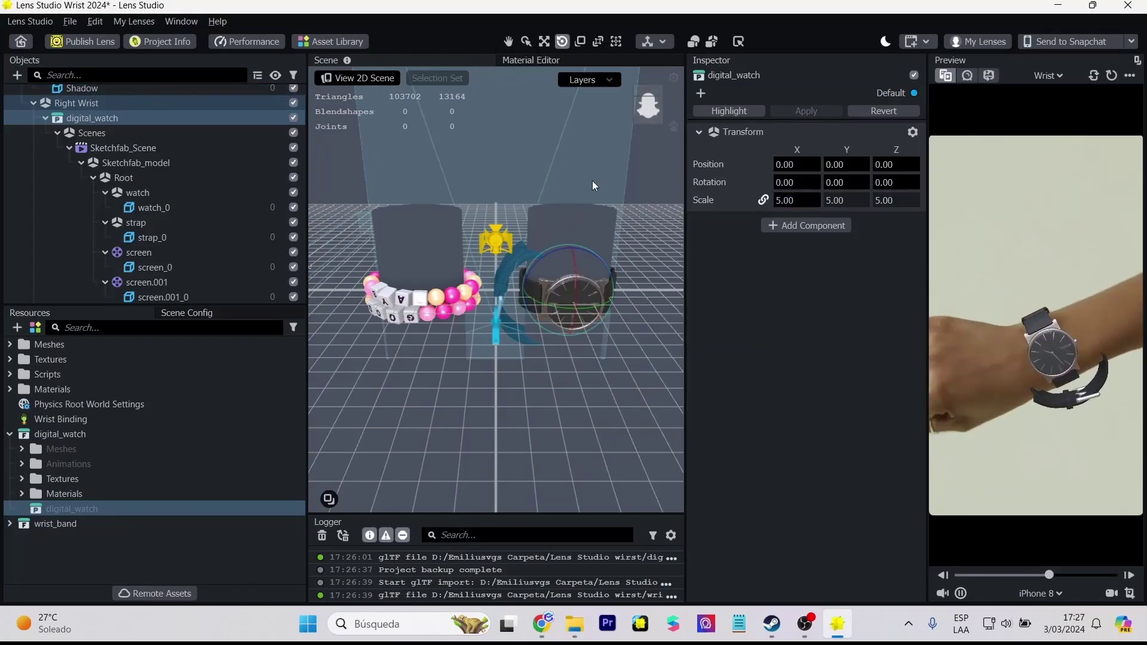
{"action": "left_click_drag", "start_coordinate": [594, 280], "coordinate": [592, 302]}
{"action": "left_click_drag", "start_coordinate": [573, 264], "coordinate": [520, 298]}
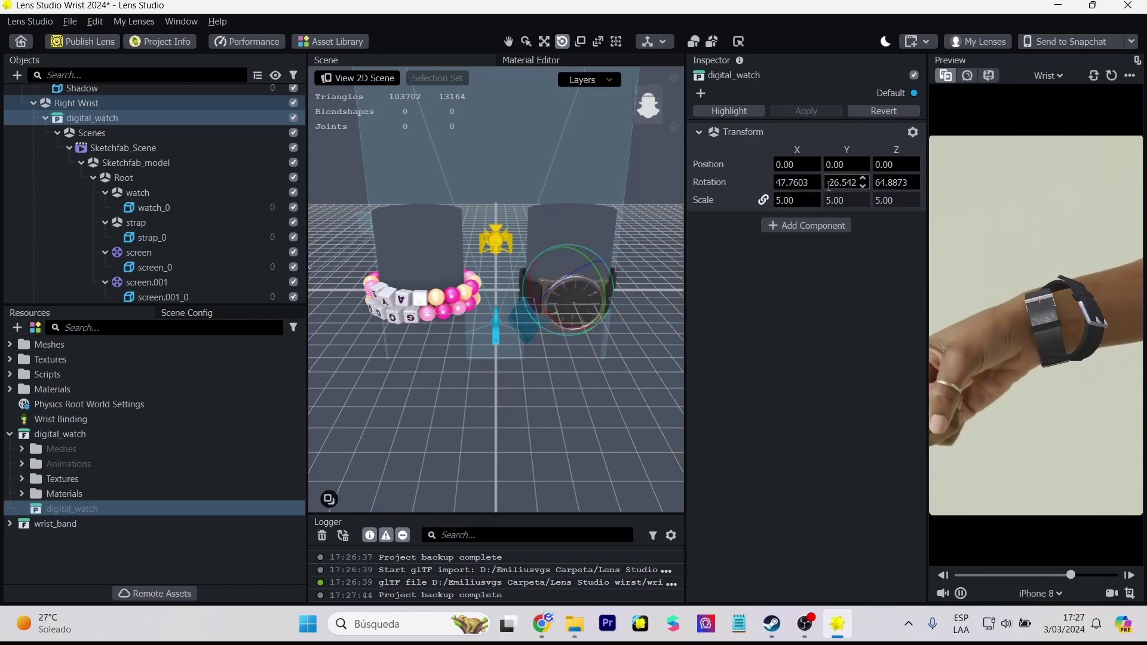
{"action": "left_click", "coordinate": [797, 182]}
{"action": "type", "text": "0"}
{"action": "key", "text": "Tab"}
{"action": "scroll", "coordinate": [507, 310], "scroll_direction": "up", "scroll_amount": 3}
{"action": "key", "text": "Tab"}
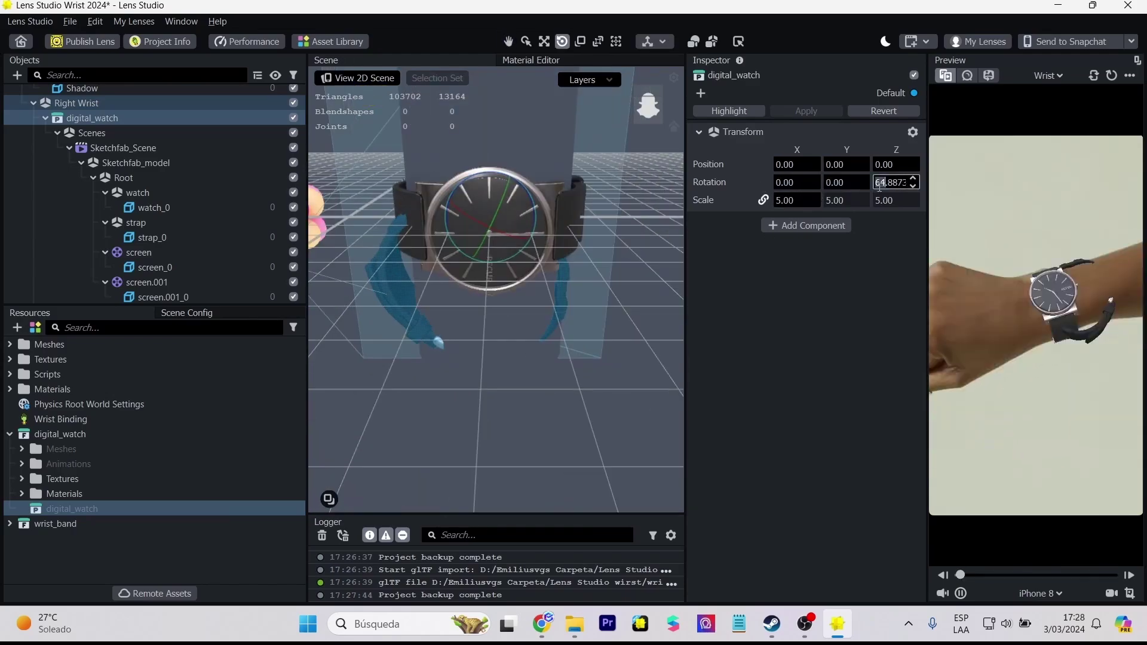
{"action": "type", "text": "0"}
{"action": "key", "text": "Return"}
- Set the digital_watch's rotation to 90 on Y and -100 on Z
{"action": "left_click_drag", "start_coordinate": [515, 203], "coordinate": [503, 235]}
{"action": "left_click", "coordinate": [845, 182]}
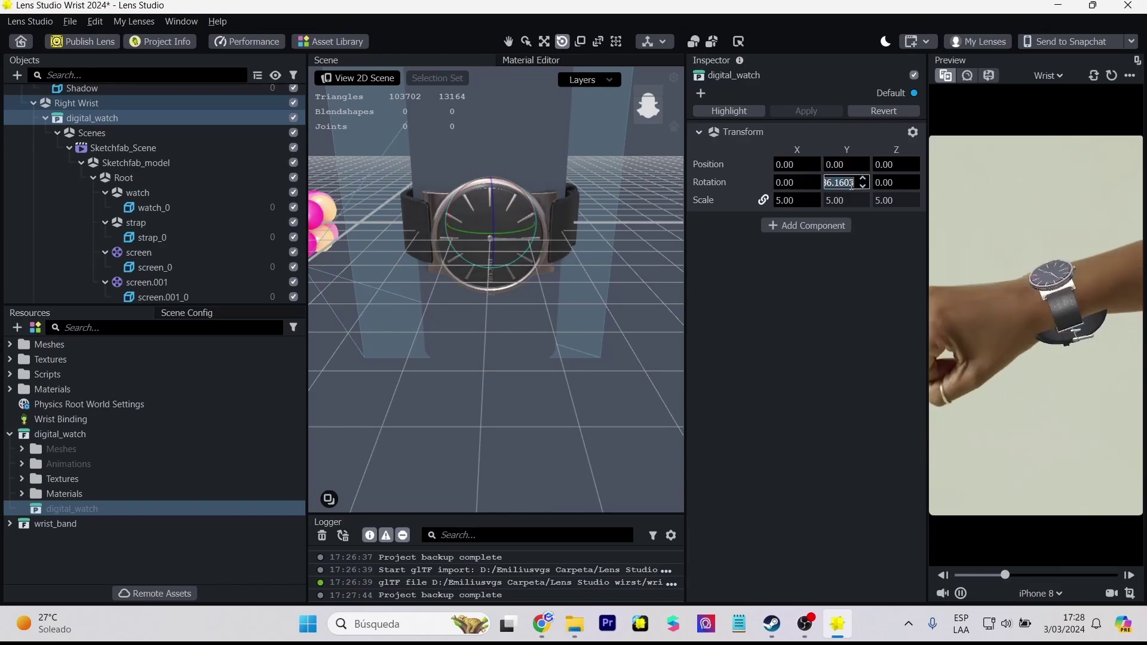
{"action": "type", "text": "90"}
{"action": "key", "text": "Tab"}
{"action": "key", "text": "BackSpace"}
{"action": "type", "text": "180"}
{"action": "key", "text": "Return"}
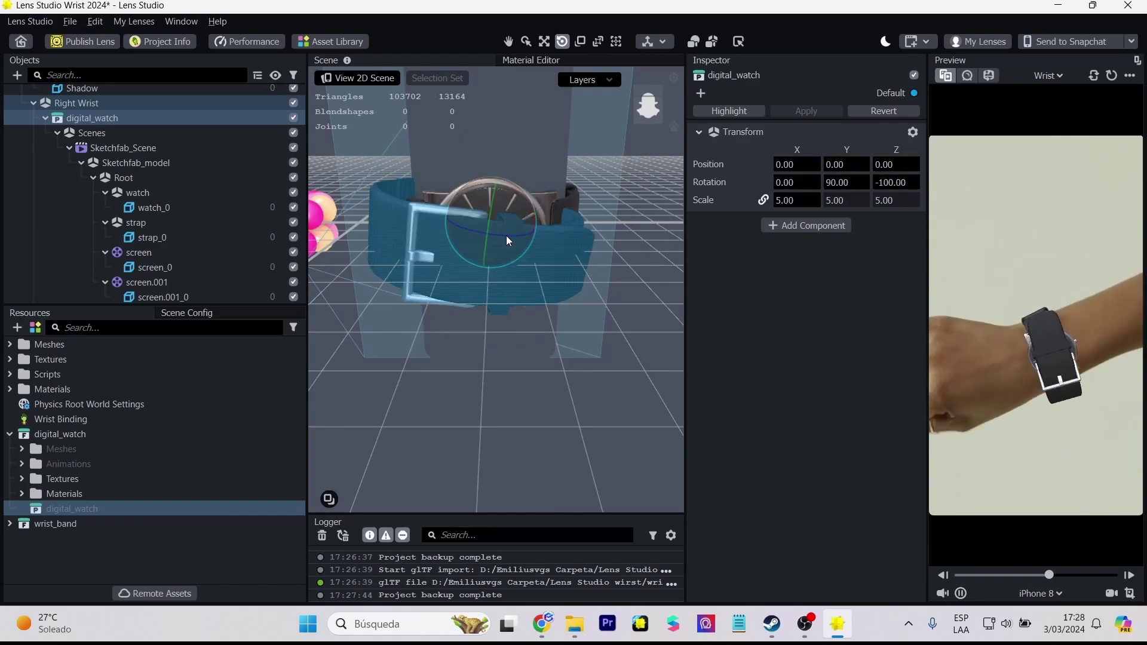
- Rotate the digital_watch so its strap wraps the wrist occluder and move it to about X -1.37, Z 17.34
{"action": "left_click_drag", "start_coordinate": [506, 235], "coordinate": [536, 139]}
{"action": "key", "text": "w"}
{"action": "key", "text": "e"}
{"action": "key", "text": "w"}
{"action": "left_click_drag", "start_coordinate": [525, 223], "coordinate": [403, 238]}
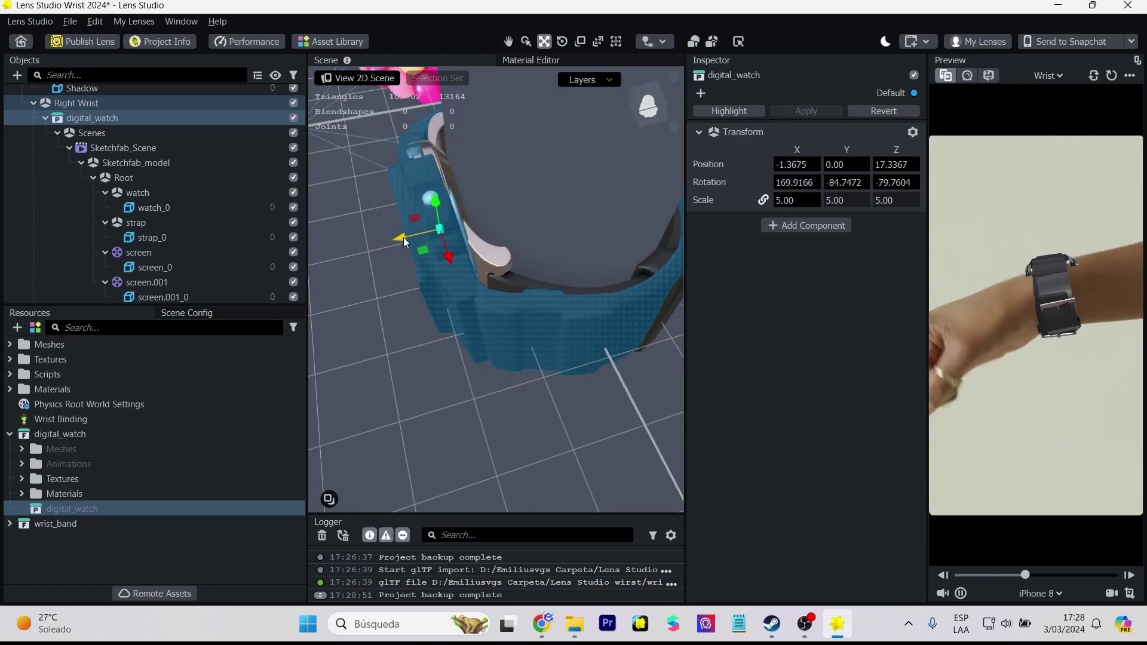
- Hide the template's default Watch object under Right Wrist
{"action": "left_click", "coordinate": [45, 118]}
{"action": "left_click", "coordinate": [295, 150]}
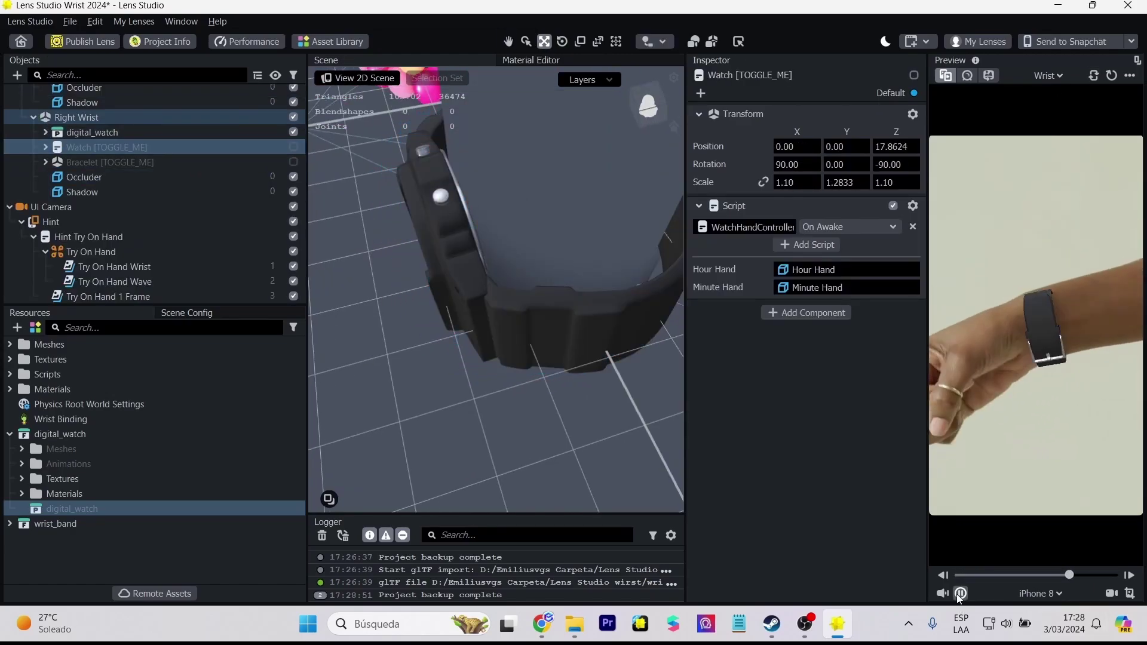
- Turn the whole digital_watch around the wrist to a rotation of about -10.8 on X, -84.7 on Y and -79.8 on Z
{"action": "left_click", "coordinate": [89, 132]}
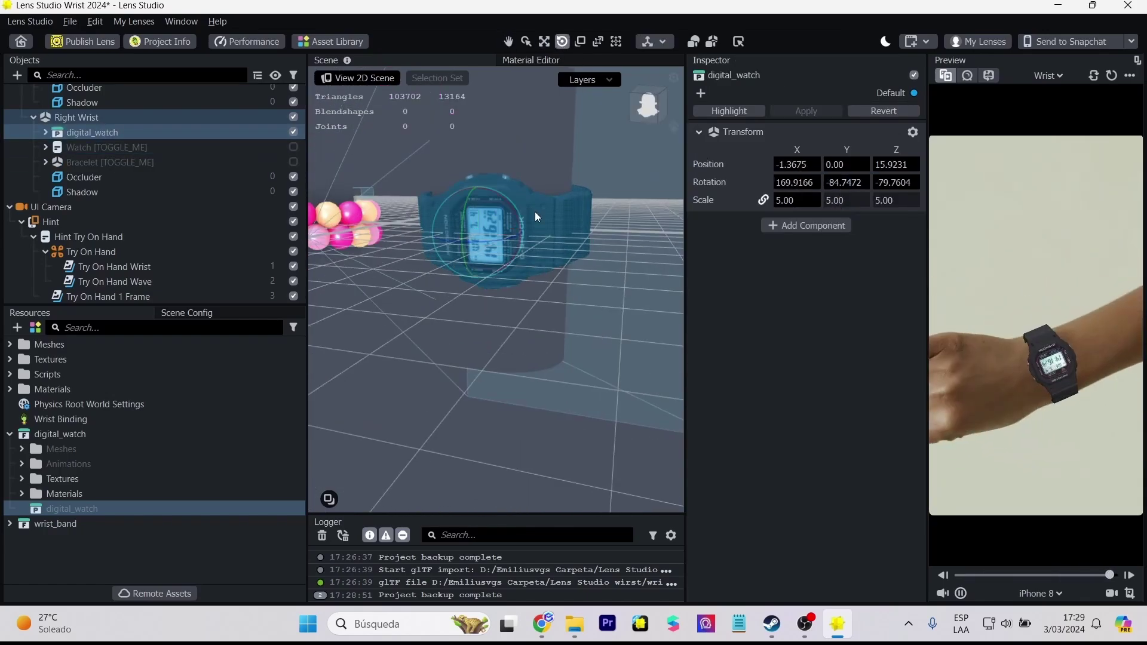
{"action": "left_click", "coordinate": [519, 209]}
{"action": "scroll", "coordinate": [510, 374], "scroll_direction": "up", "scroll_amount": 3}
{"action": "key", "text": "e"}
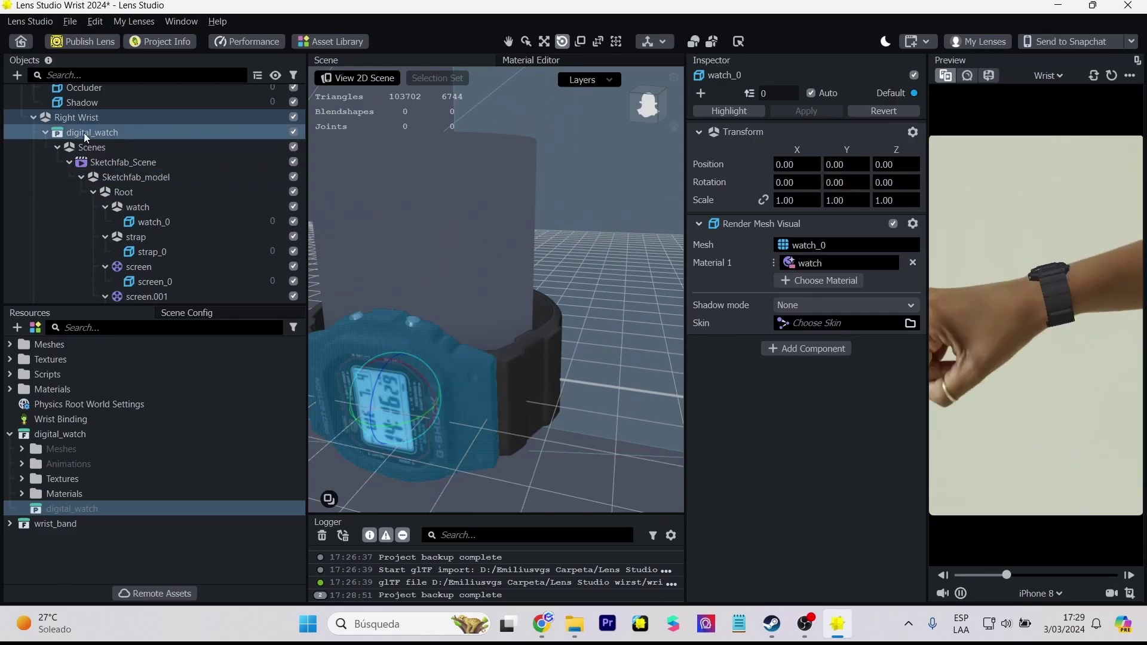
{"action": "left_click", "coordinate": [227, 132]}
{"action": "left_click_drag", "start_coordinate": [385, 375], "coordinate": [535, 251]}
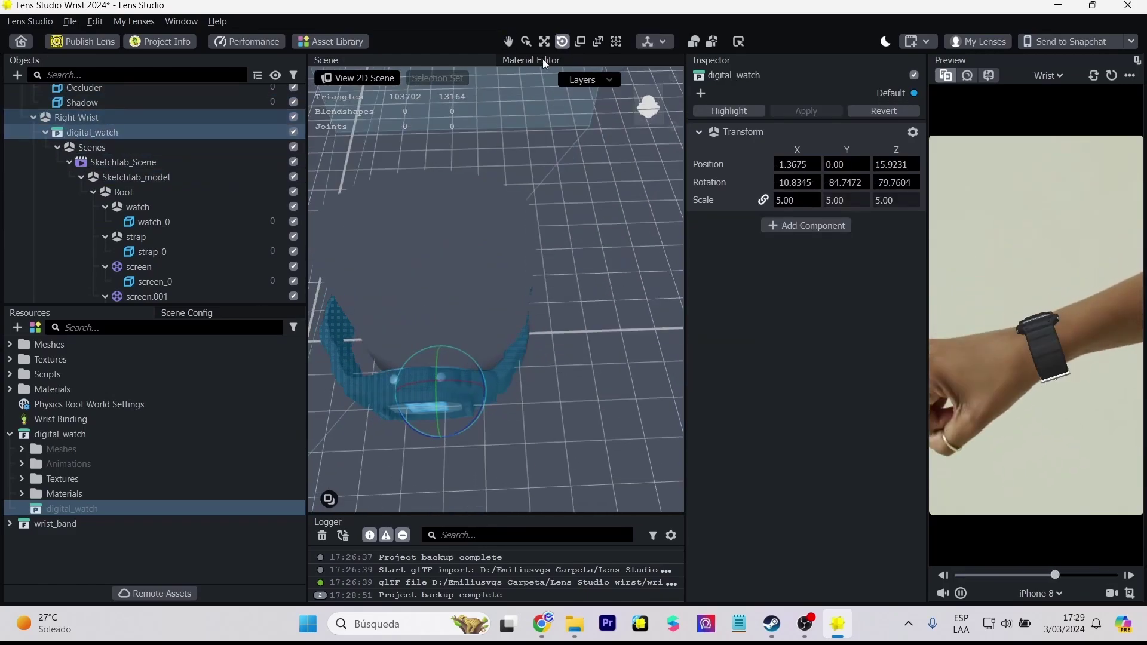
- Move the digital_watch to about X 3.1, Z 14.9 to center it on the right wrist occluder
{"action": "left_click", "coordinate": [543, 42]}
{"action": "left_click_drag", "start_coordinate": [474, 391], "coordinate": [488, 389]}
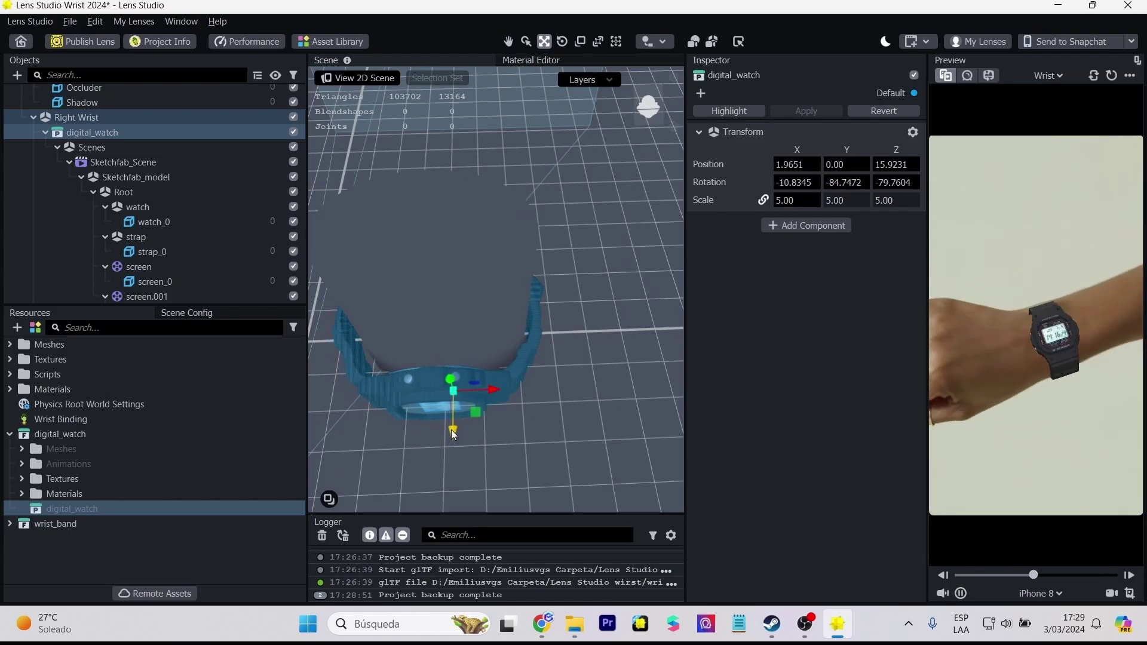
{"action": "left_click_drag", "start_coordinate": [453, 430], "coordinate": [453, 426]}
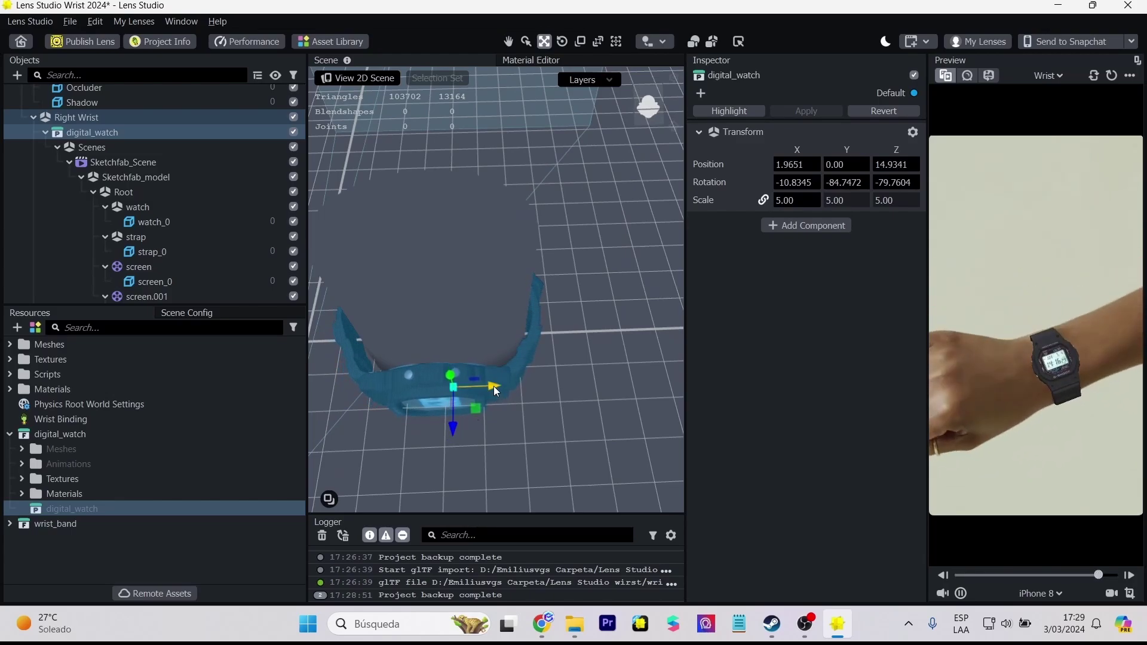
{"action": "left_click_drag", "start_coordinate": [493, 385], "coordinate": [552, 344]}
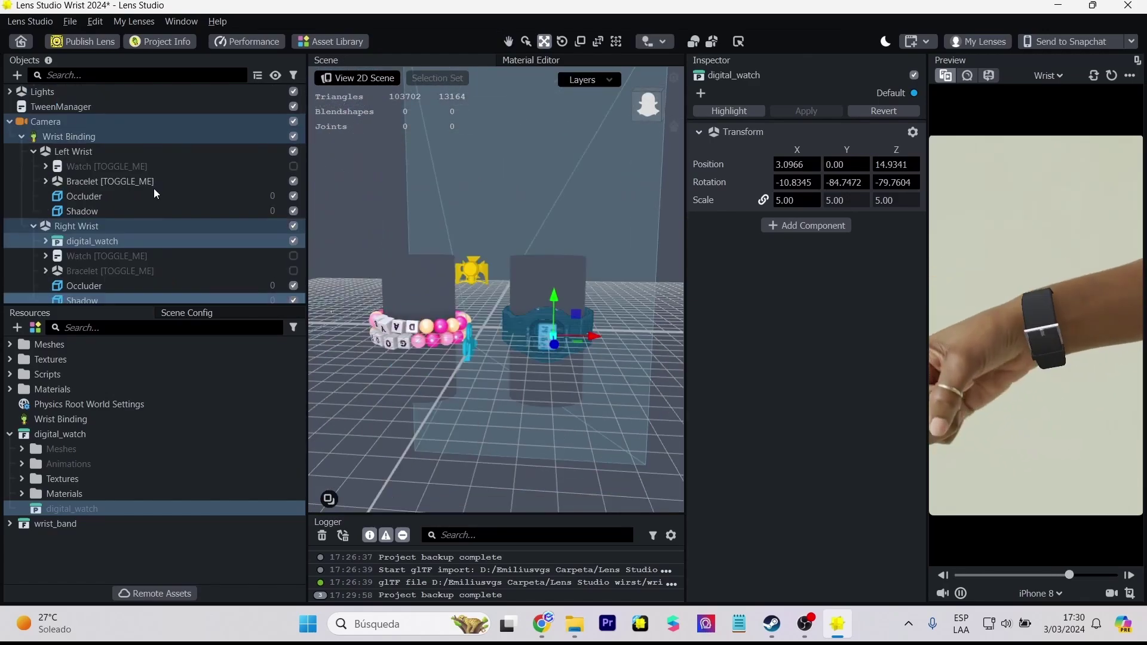
- Place the wrist_band prefab under Left Wrist and scale it uniformly to 5
{"action": "left_click", "coordinate": [294, 181]}
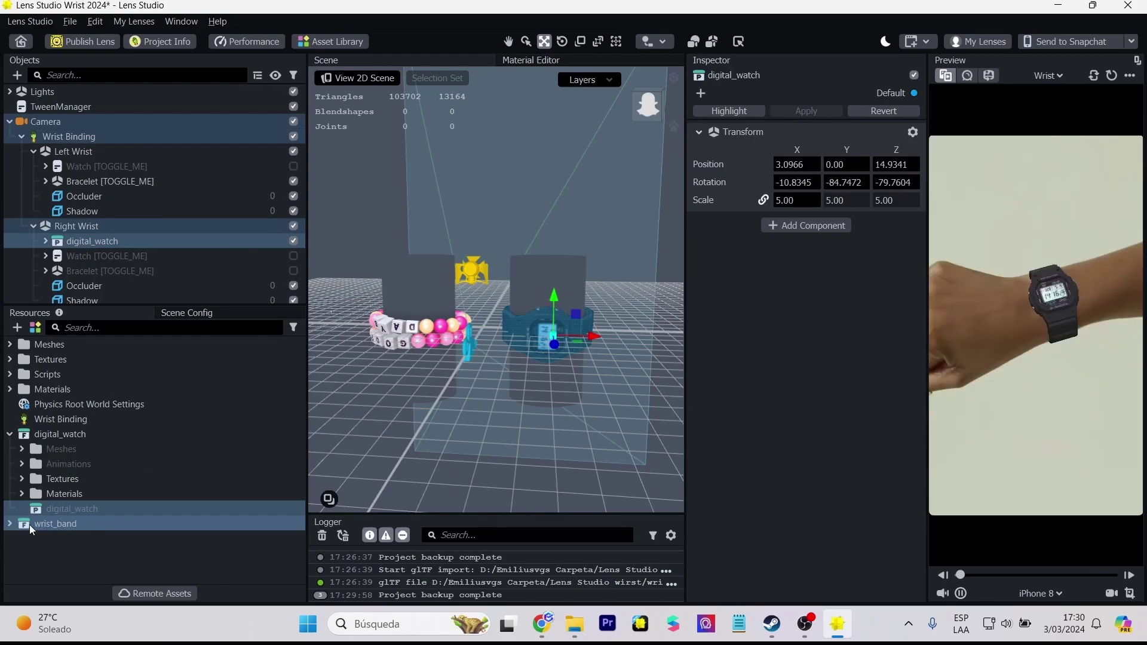
{"action": "left_click", "coordinate": [9, 524]}
{"action": "left_click_drag", "start_coordinate": [60, 568], "coordinate": [92, 174]}
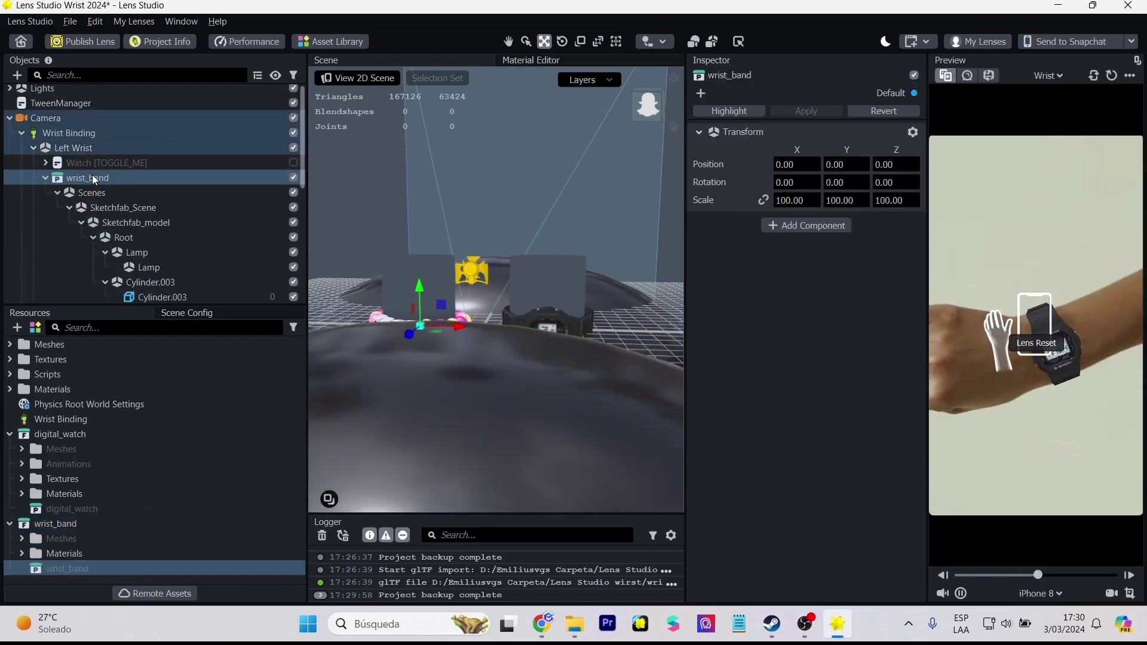
{"action": "left_click", "coordinate": [46, 175]}
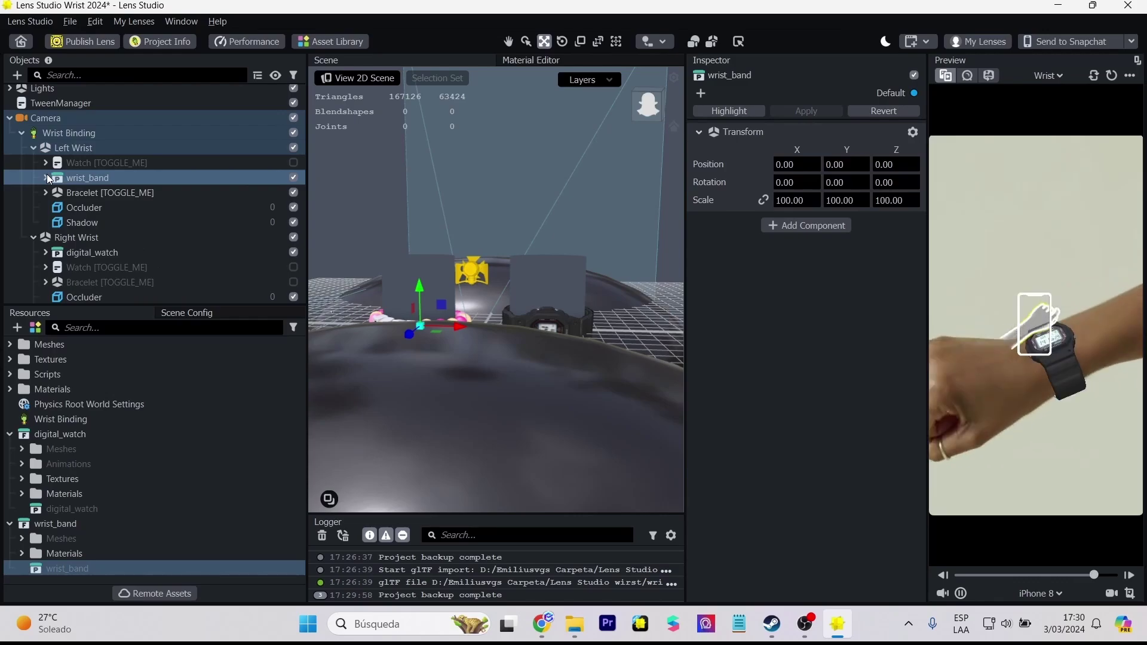
{"action": "left_click", "coordinate": [45, 178]}
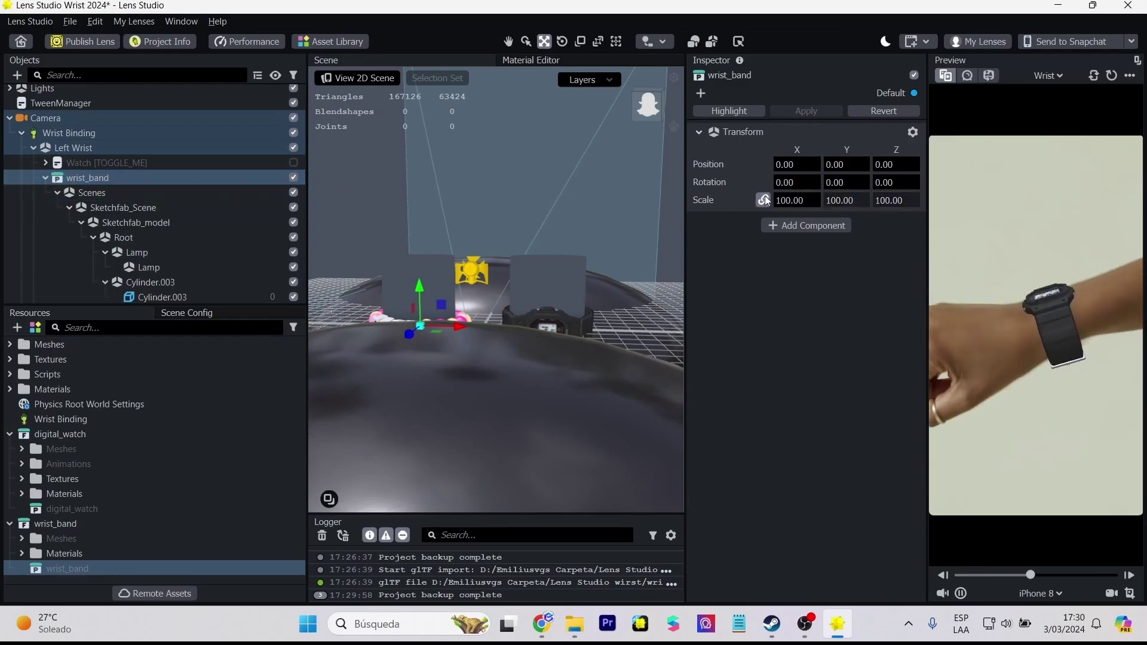
{"action": "type", "text": "5"}
{"action": "key", "text": "Return"}
- Rotate the wrist_band about 93 degrees on Z and move it to about X -31.2, Z -7.3 around the left wrist occluder
{"action": "key", "text": "f"}
{"action": "left_click", "coordinate": [562, 42]}
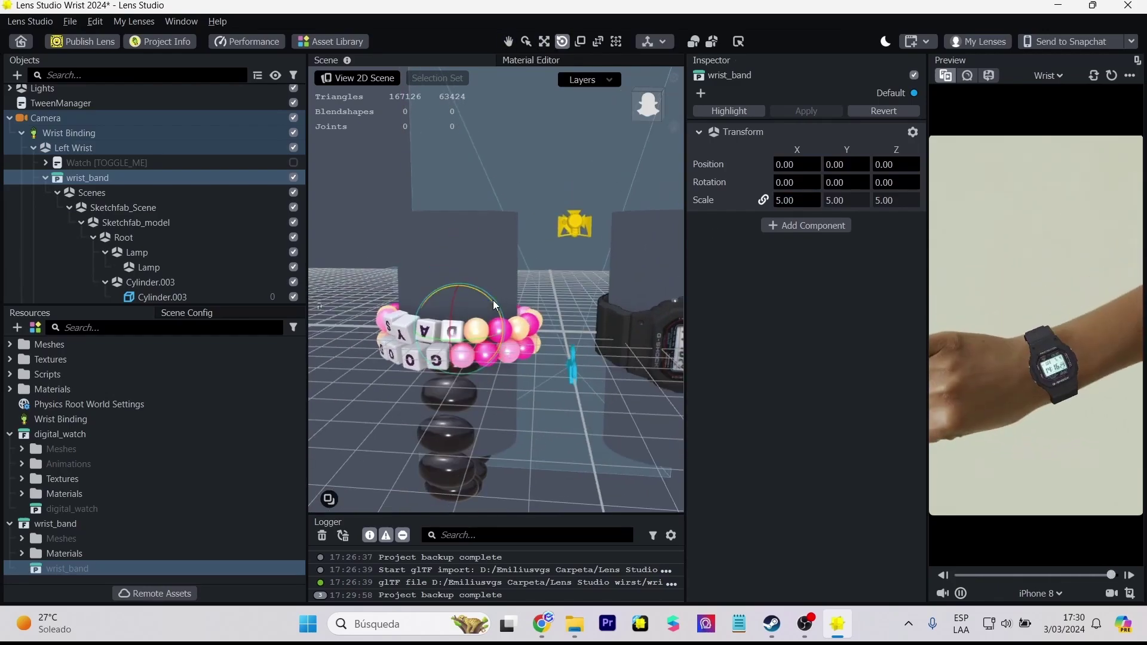
{"action": "left_click_drag", "start_coordinate": [493, 300], "coordinate": [409, 274]}
{"action": "key", "text": "w"}
{"action": "left_click_drag", "start_coordinate": [496, 353], "coordinate": [353, 394]}
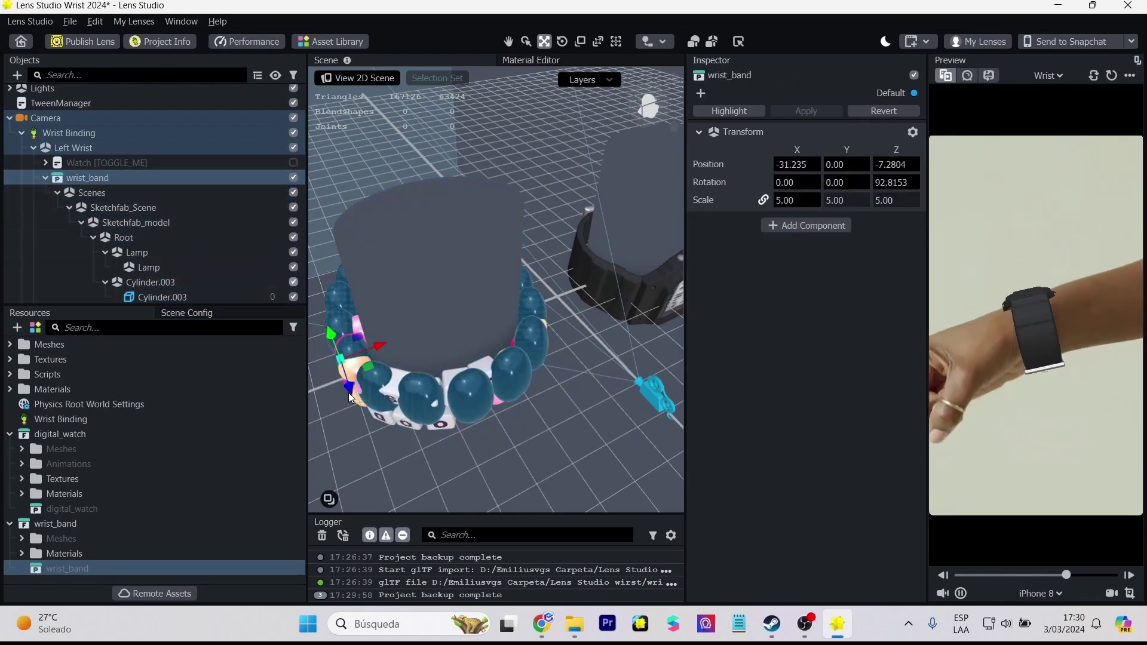
- Hide the template's default Bracelet object under Left Wrist
{"action": "left_click", "coordinate": [45, 177]}
{"action": "double_click", "coordinate": [110, 192]}
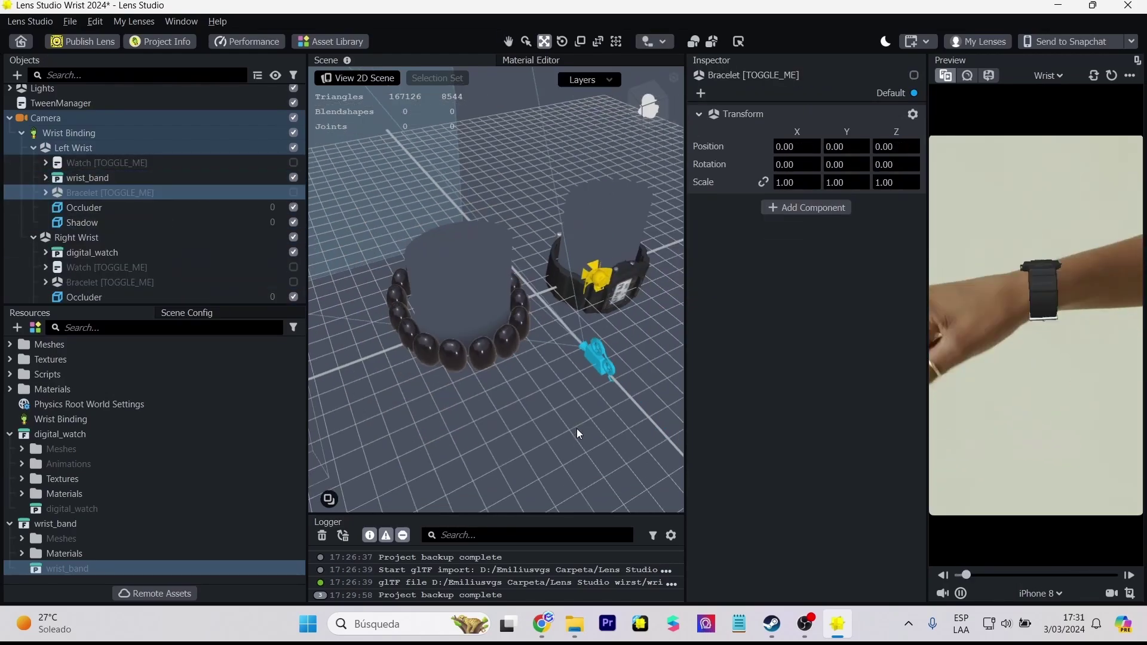
- Fine-tune the wrist_band's Z rotation to about 90 degrees and save the project
{"action": "left_click", "coordinate": [84, 177]}
{"action": "key", "text": "e"}
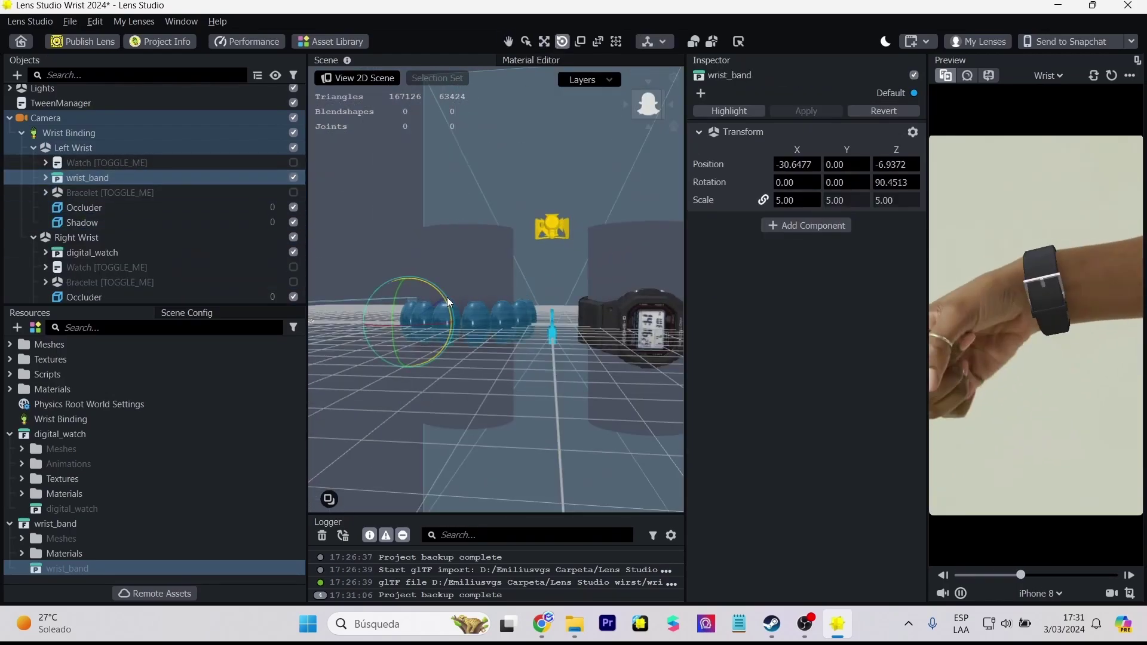
{"action": "key", "text": "w"}
{"action": "key", "text": "ctrl+s"}
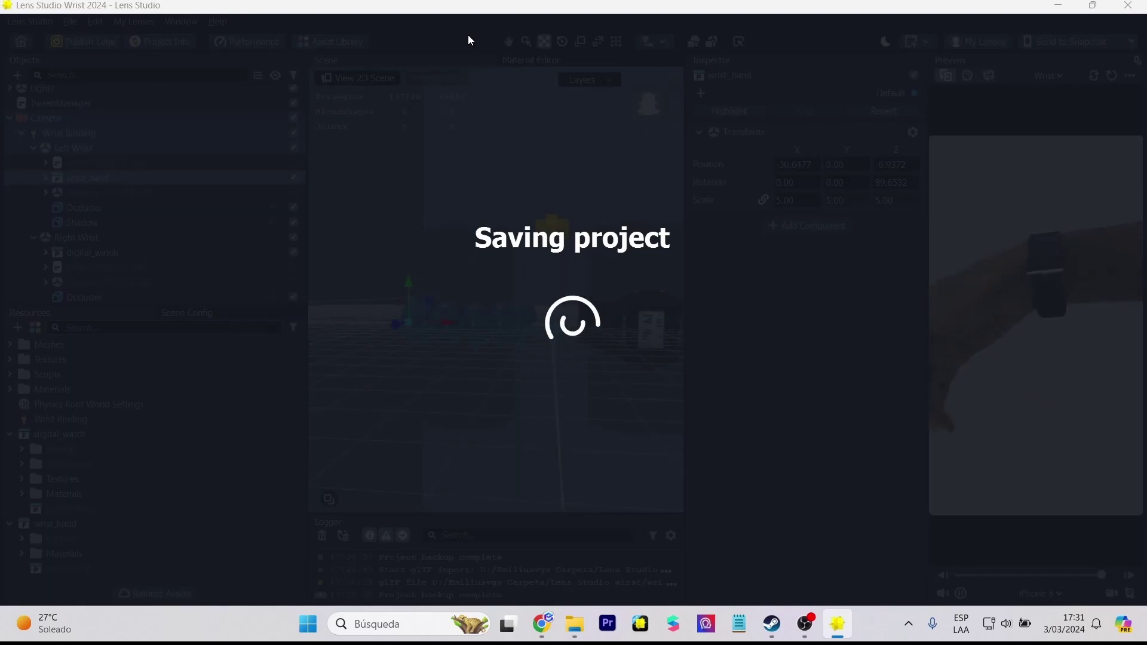